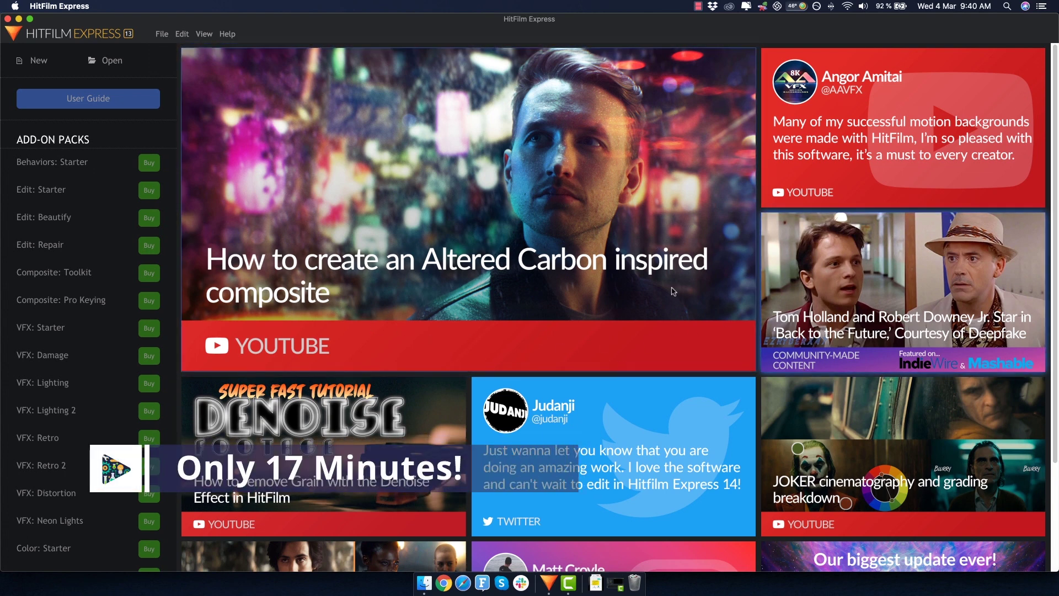
# Create a new project using the 1080p Full HD @ 30 fps template.
pyautogui.scroll(-3, 619, 393)
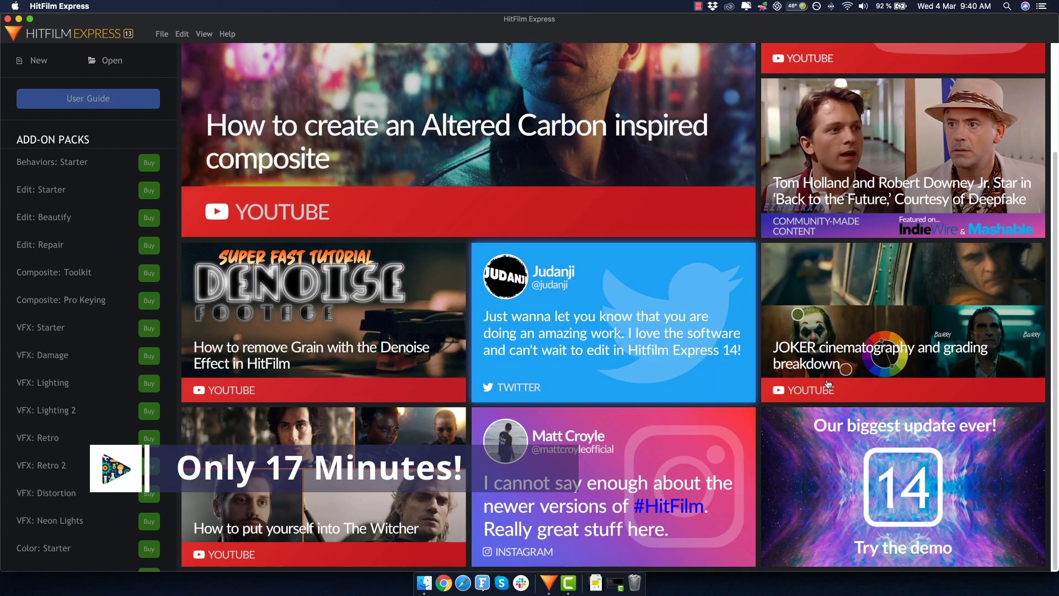
pyautogui.scroll(1, 586, 368)
pyautogui.scroll(3, 586, 368)
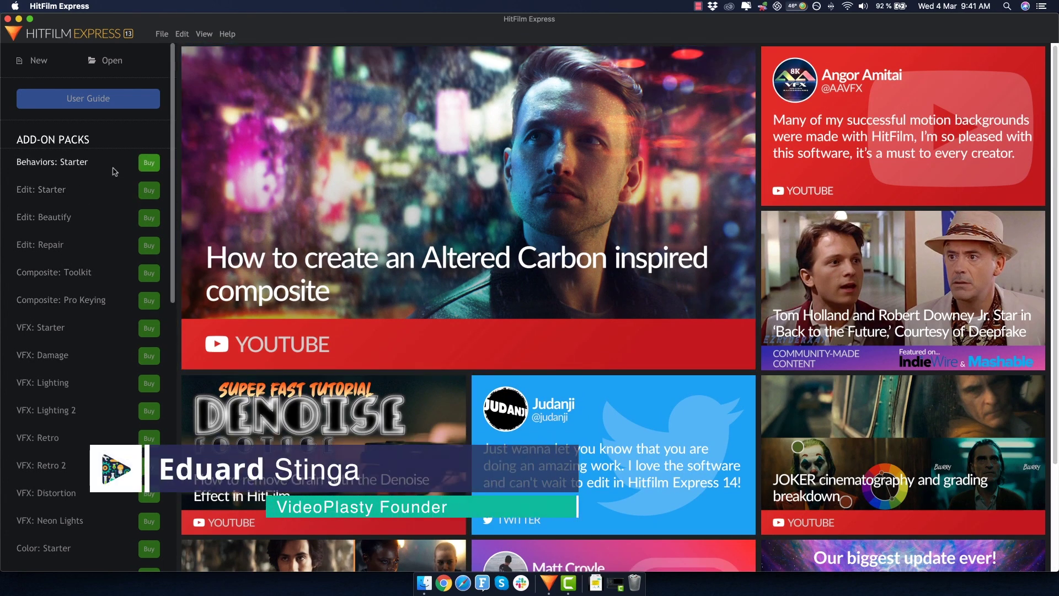
pyautogui.scroll(-7, 55, 276)
pyautogui.scroll(-3, 62, 321)
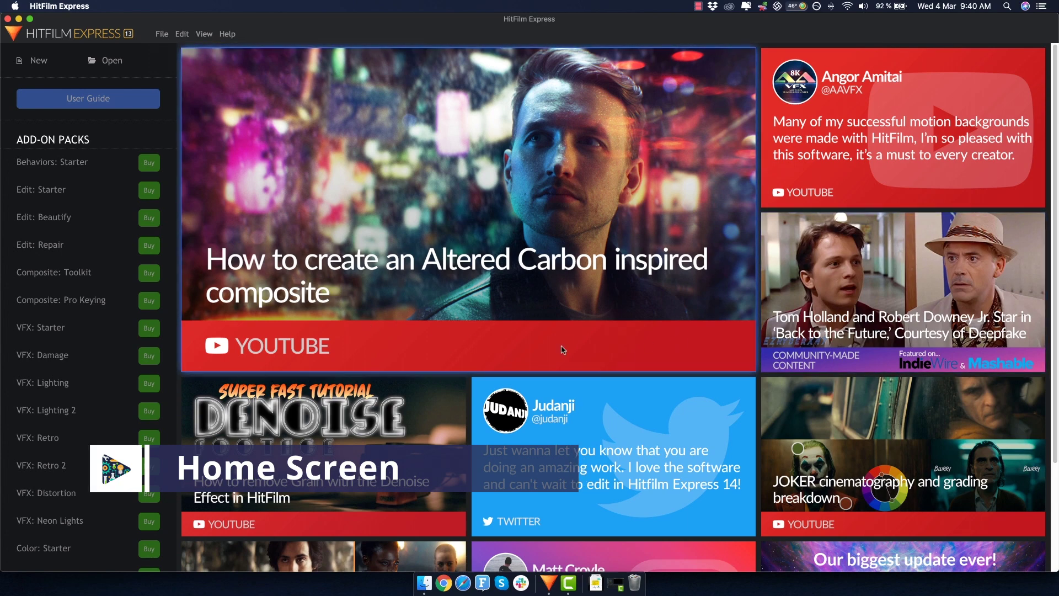
pyautogui.scroll(-3, 347, 339)
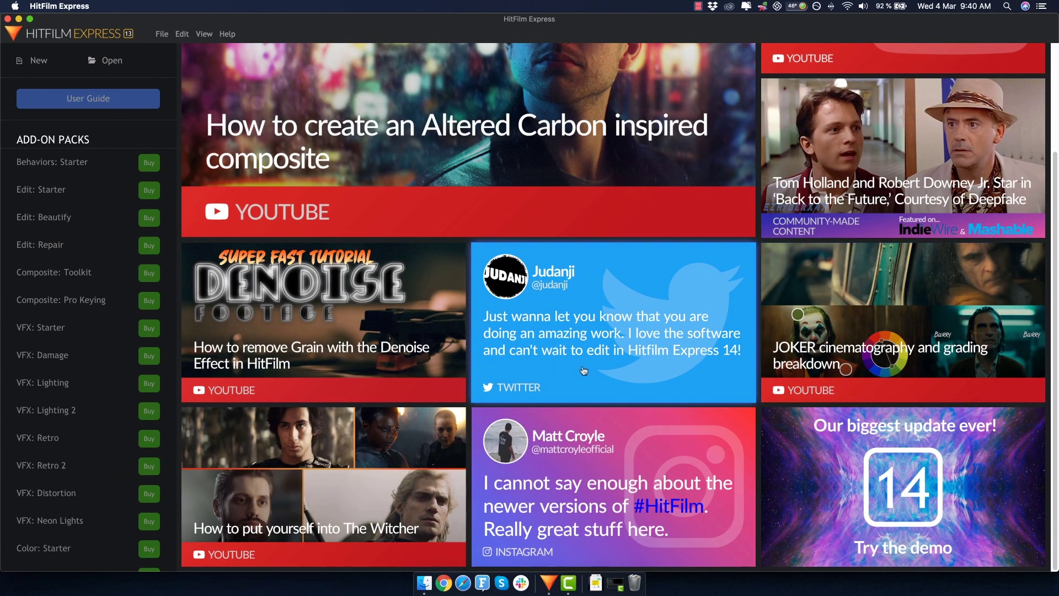
pyautogui.scroll(3, 585, 370)
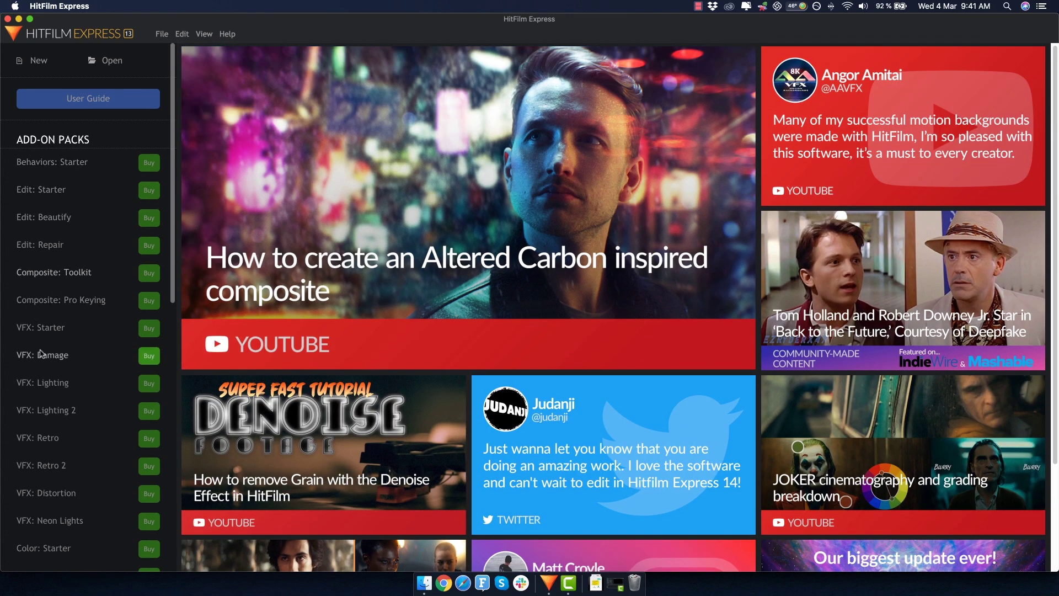
pyautogui.scroll(-15, 59, 305)
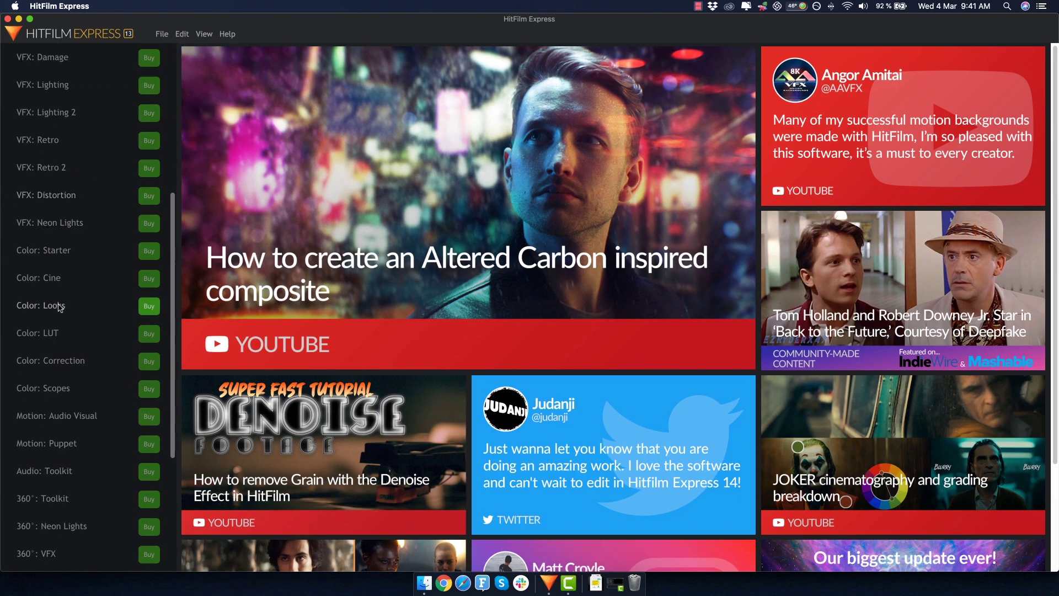
pyautogui.scroll(15, 59, 321)
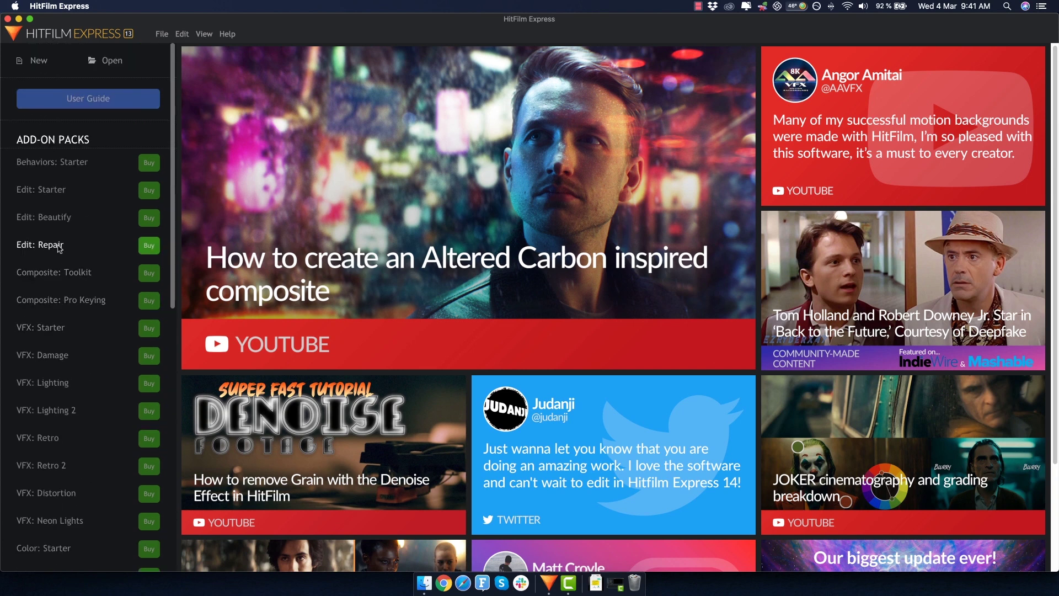
pyautogui.click(39, 62)
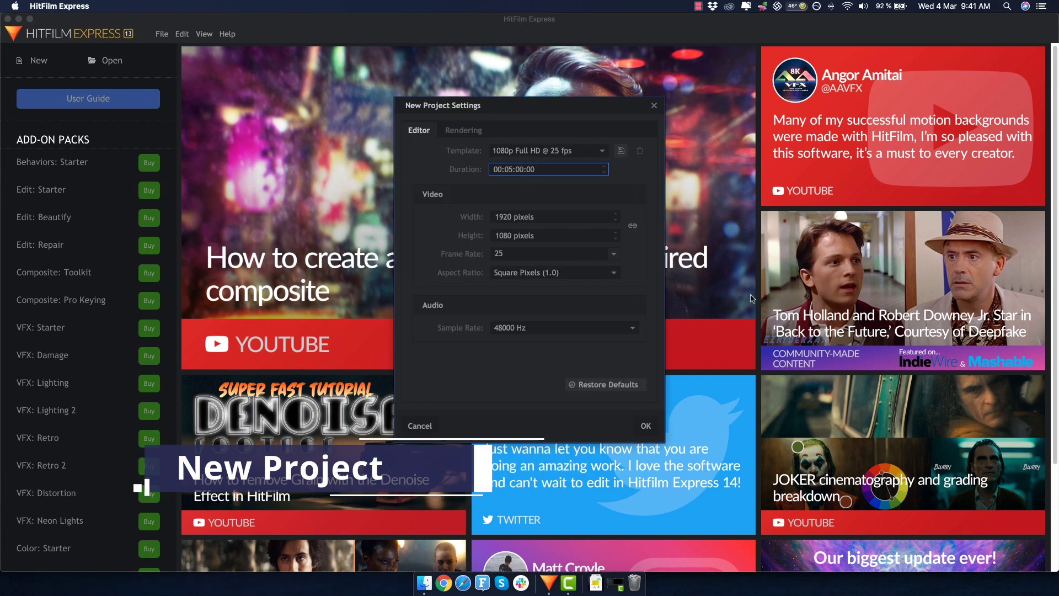
pyautogui.click(520, 157)
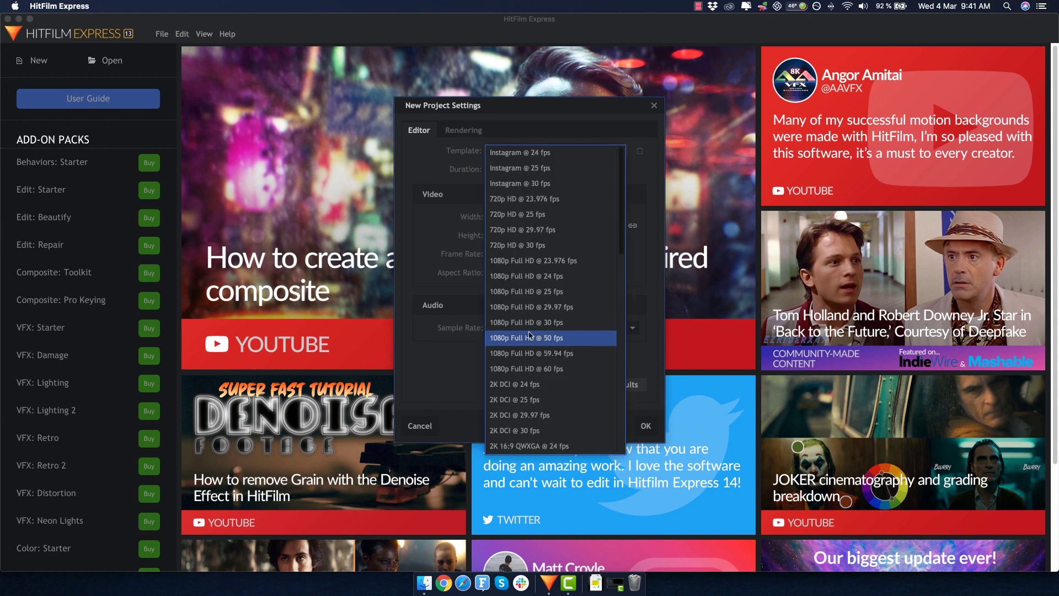
pyautogui.click(552, 323)
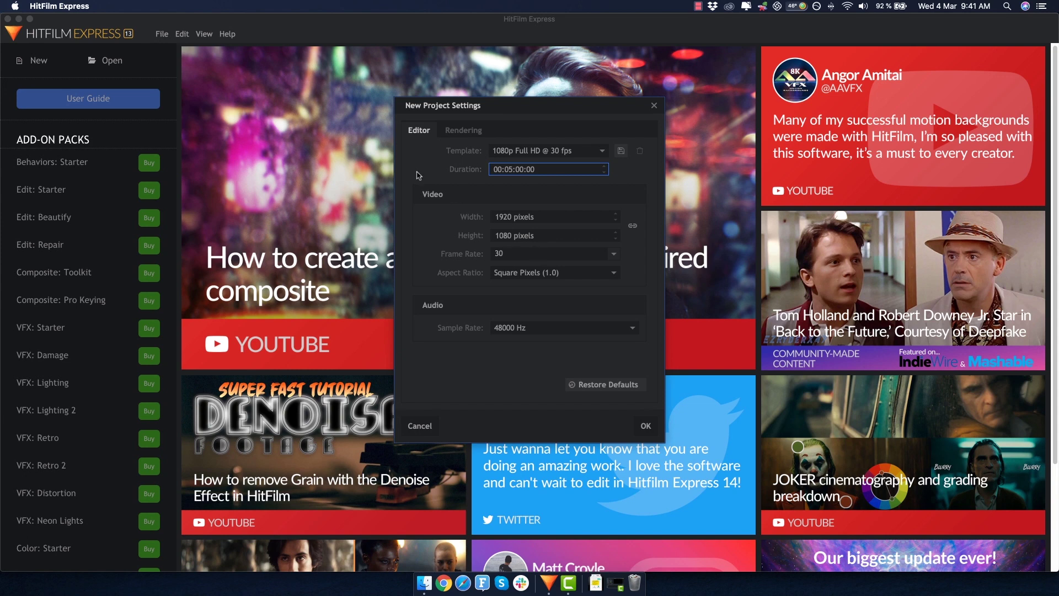
pyautogui.click(644, 427)
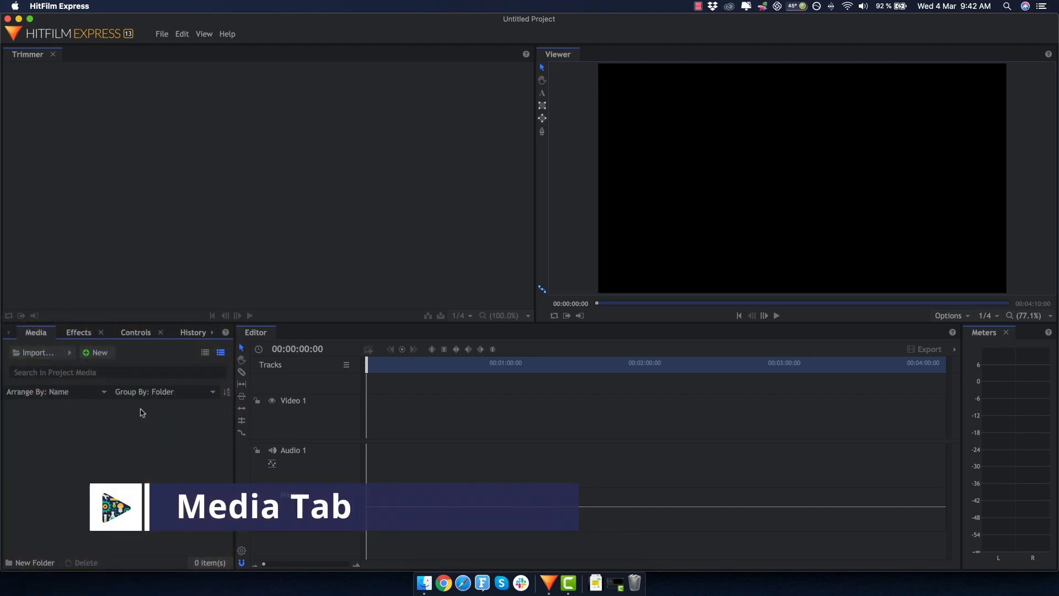
# Look through the Effects and Controls panels, return to Media, and check the Import options list.
pyautogui.click(83, 333)
pyautogui.click(130, 334)
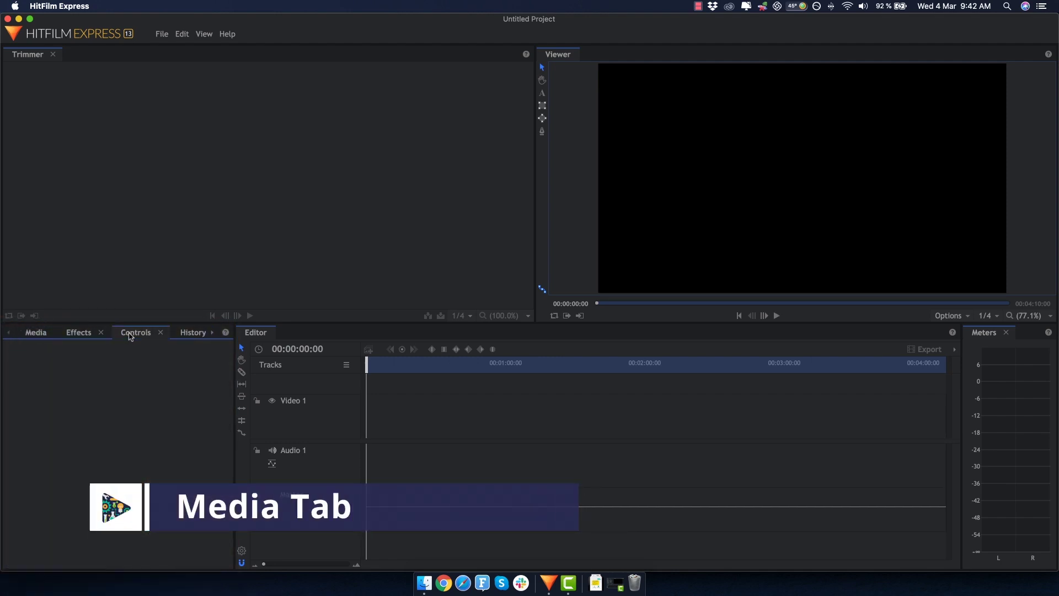
pyautogui.click(37, 335)
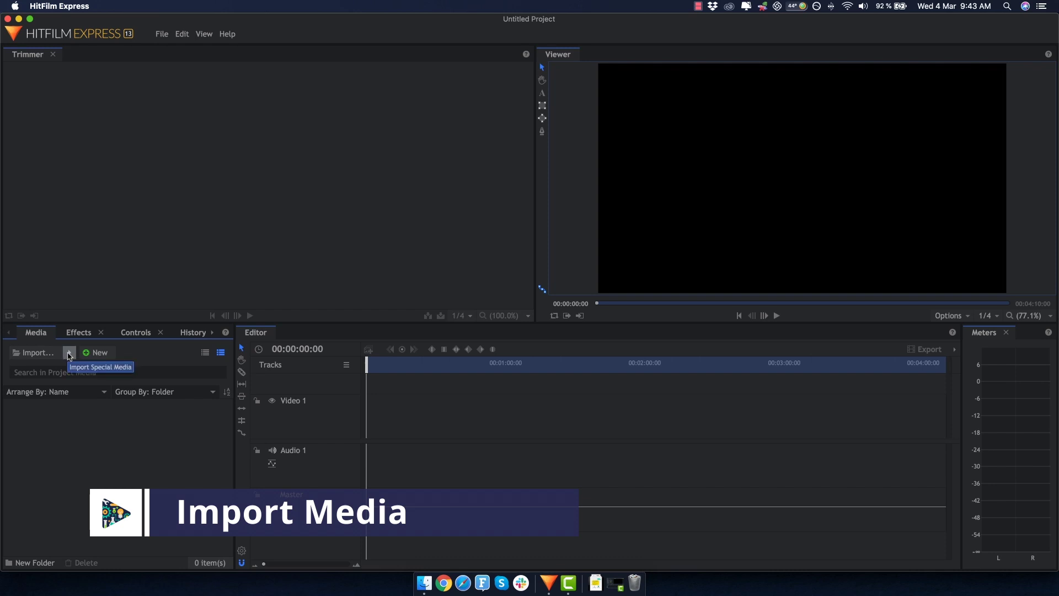
pyautogui.click(69, 354)
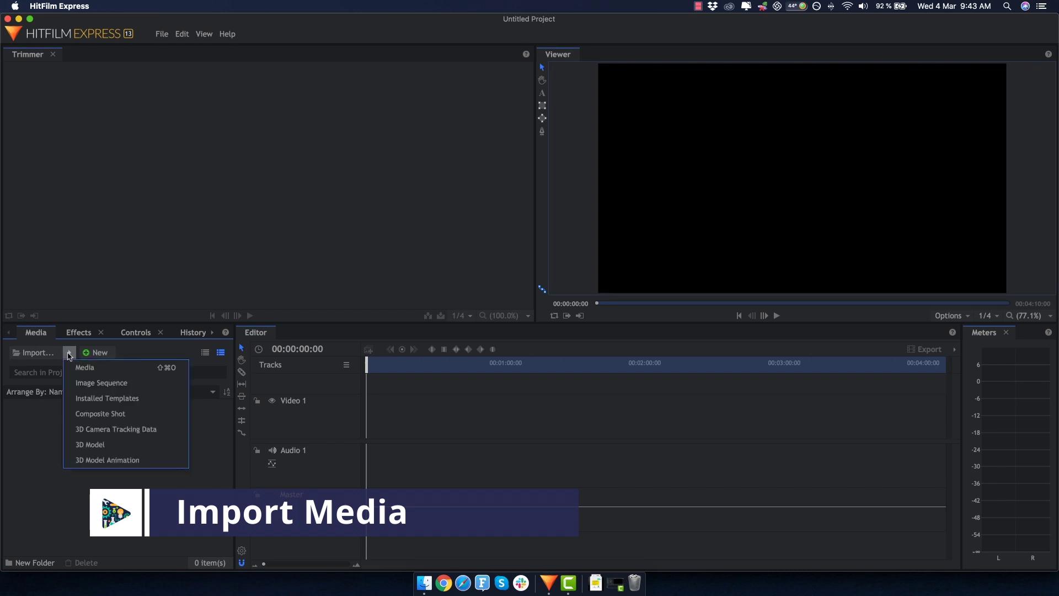
pyautogui.click(158, 503)
# Drag the music track and three video clips from Finder into the Media panel, then minimise Finder.
pyautogui.click(424, 582)
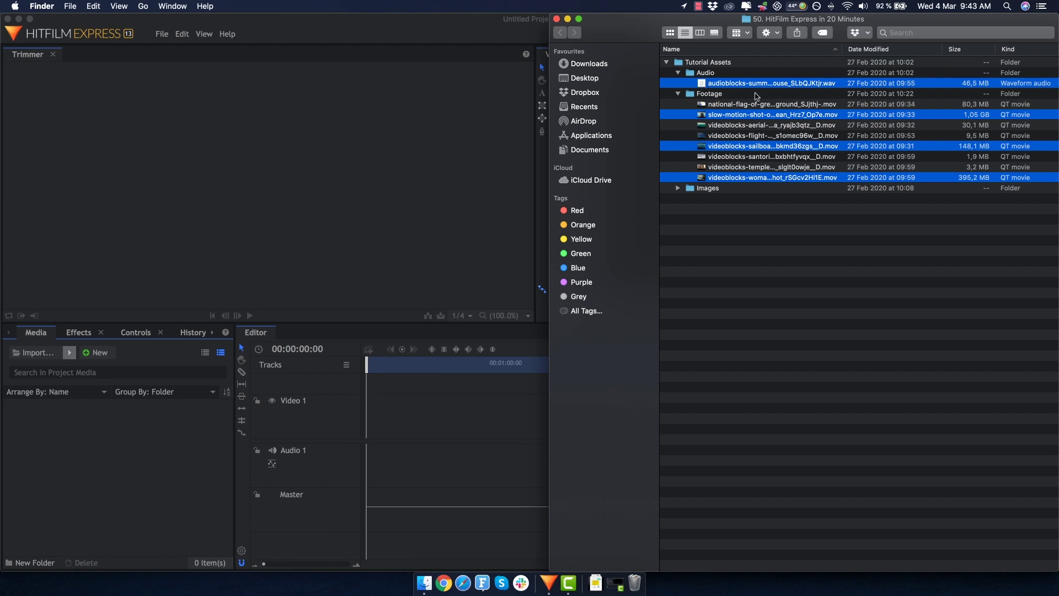
pyautogui.moveTo(746, 88); pyautogui.dragTo(125, 463)
pyautogui.press('super+m')
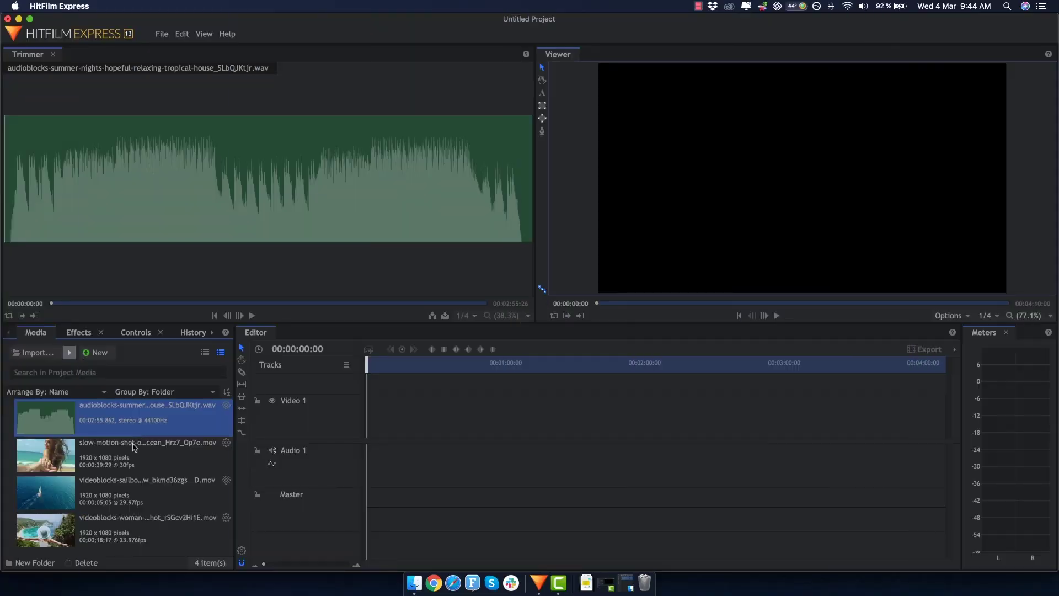
# Preview the beach, sailboat, sun-hat and summer music items in the Media panel.
pyautogui.click(139, 455)
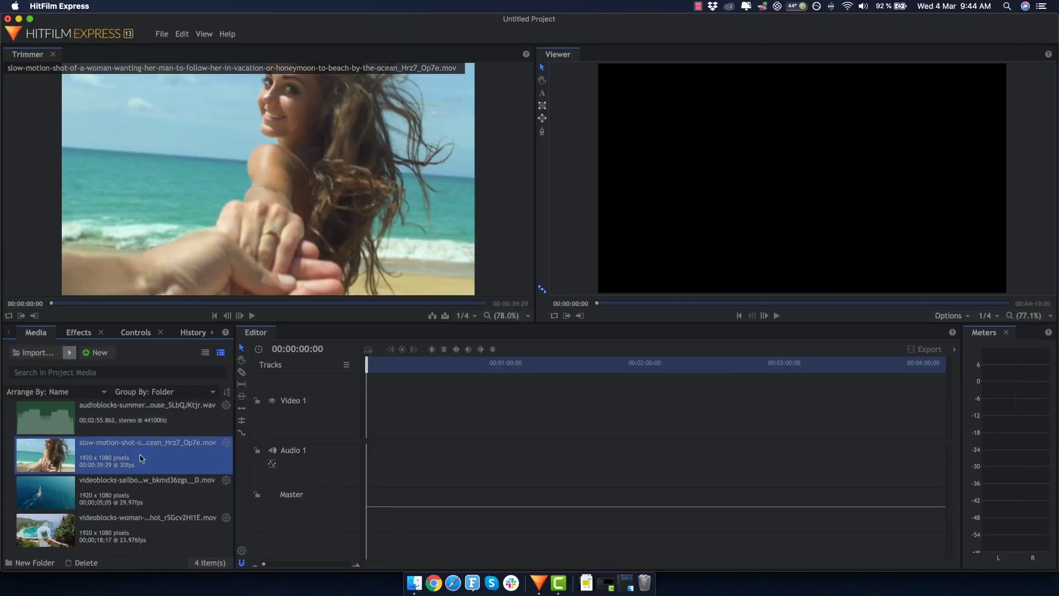
pyautogui.click(138, 494)
pyautogui.click(122, 521)
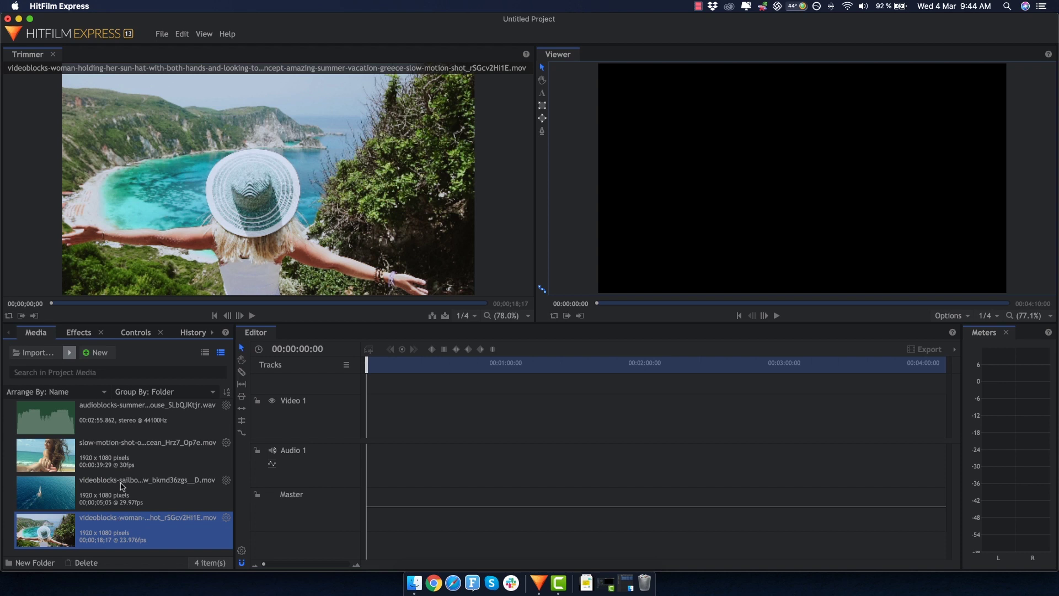
pyautogui.click(122, 425)
# Load the slow-motion beach clip in the Trimmer and mark In at 00:00:08:20, Out at 00:00:13:20.
pyautogui.click(140, 462)
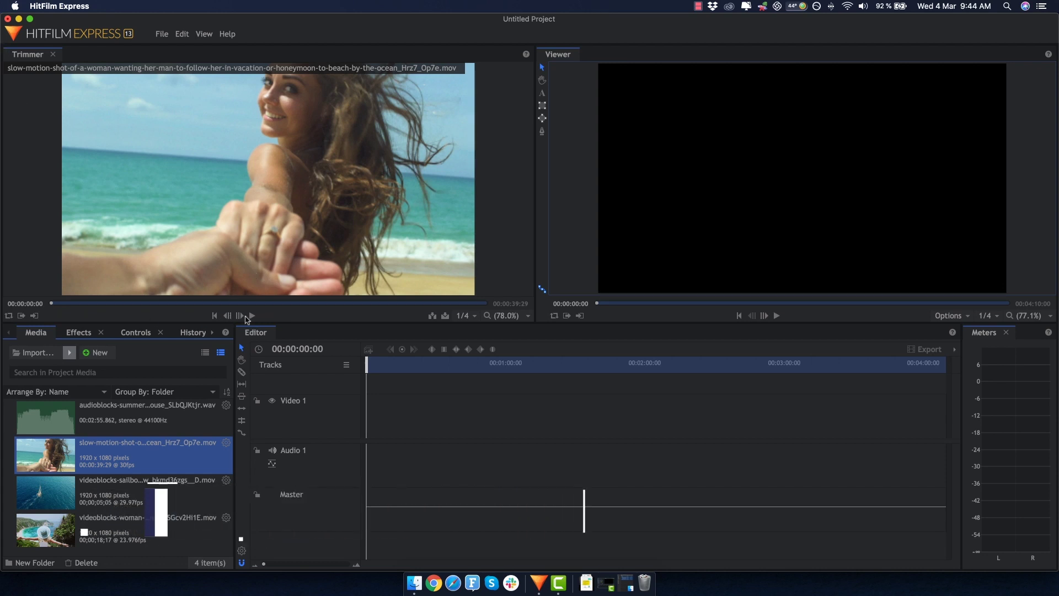
pyautogui.click(252, 315)
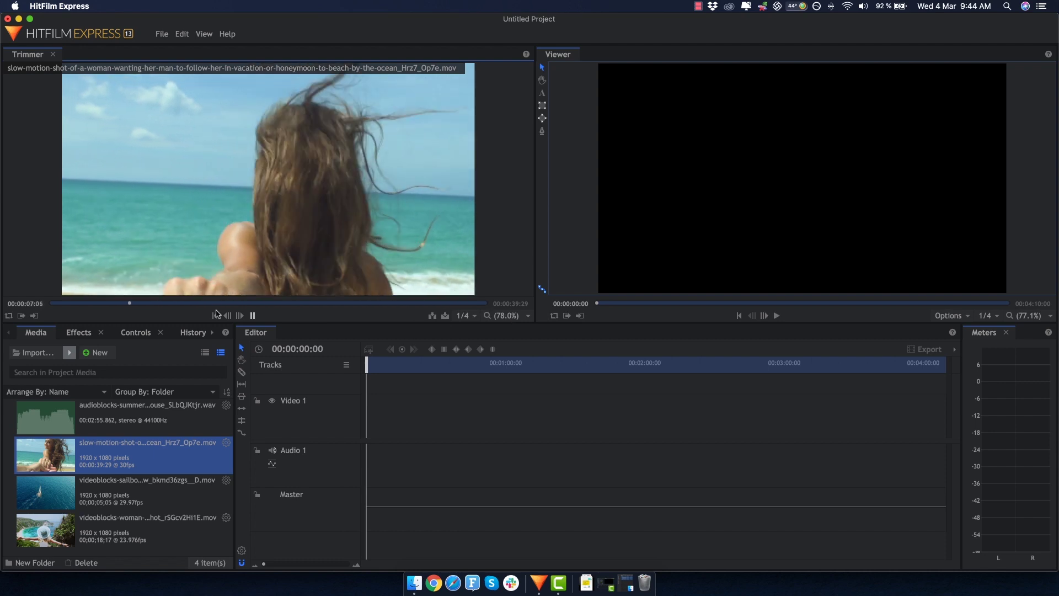
pyautogui.click(253, 316)
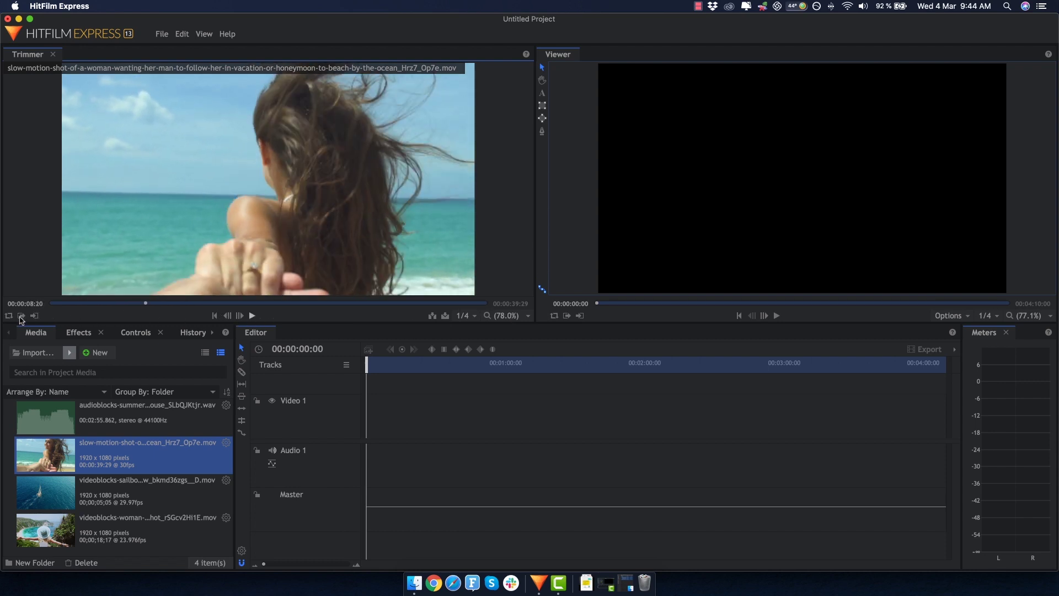
pyautogui.click(21, 318)
pyautogui.click(254, 316)
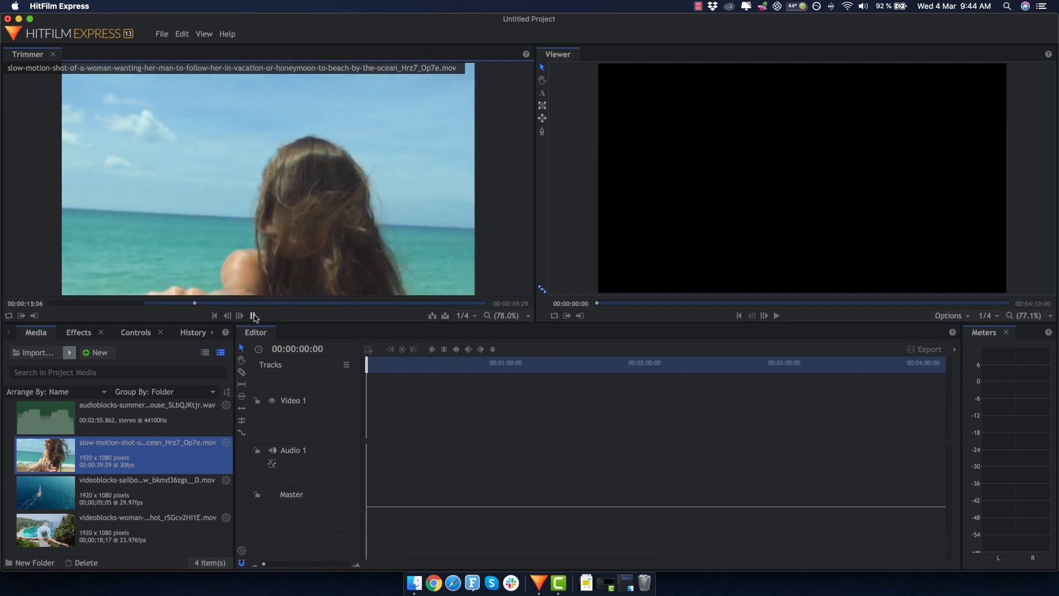
pyautogui.click(250, 317)
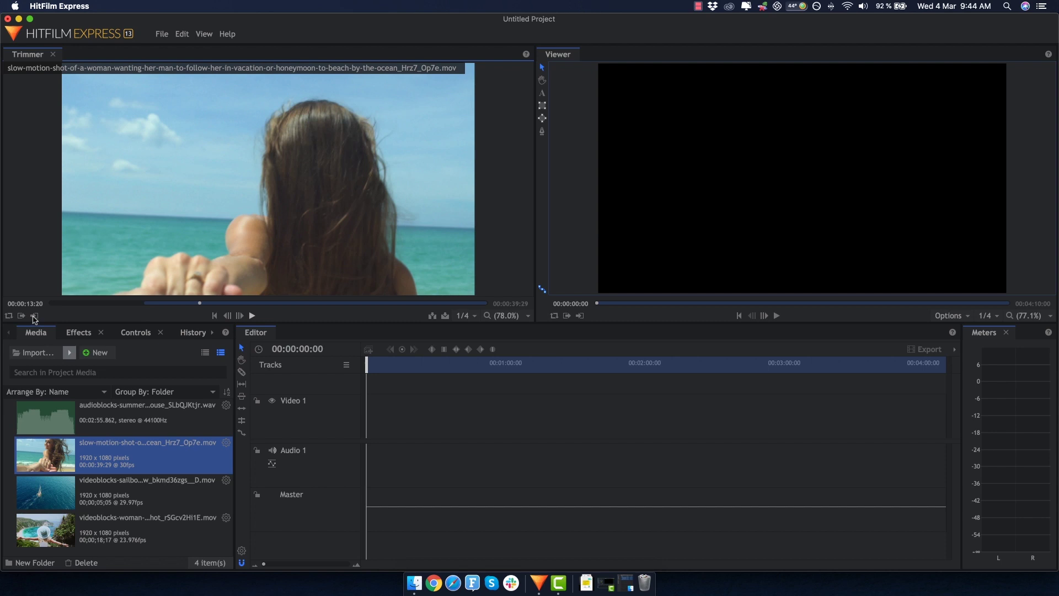
pyautogui.click(34, 316)
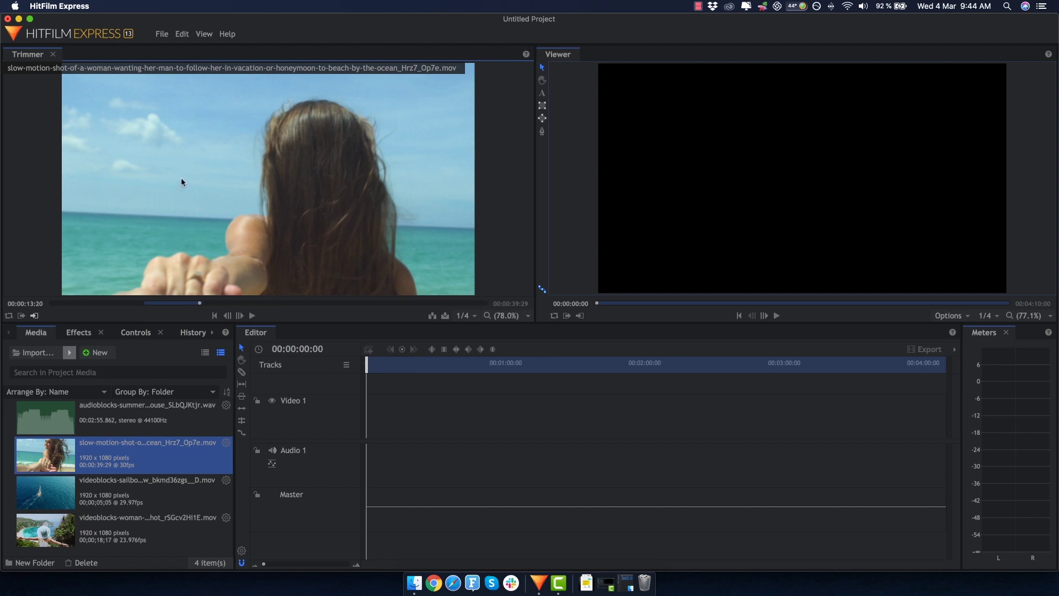
# Place the trimmed beach clip at the start of Video 1 and delete the extra full beach clip.
pyautogui.moveTo(221, 238); pyautogui.dragTo(365, 438)
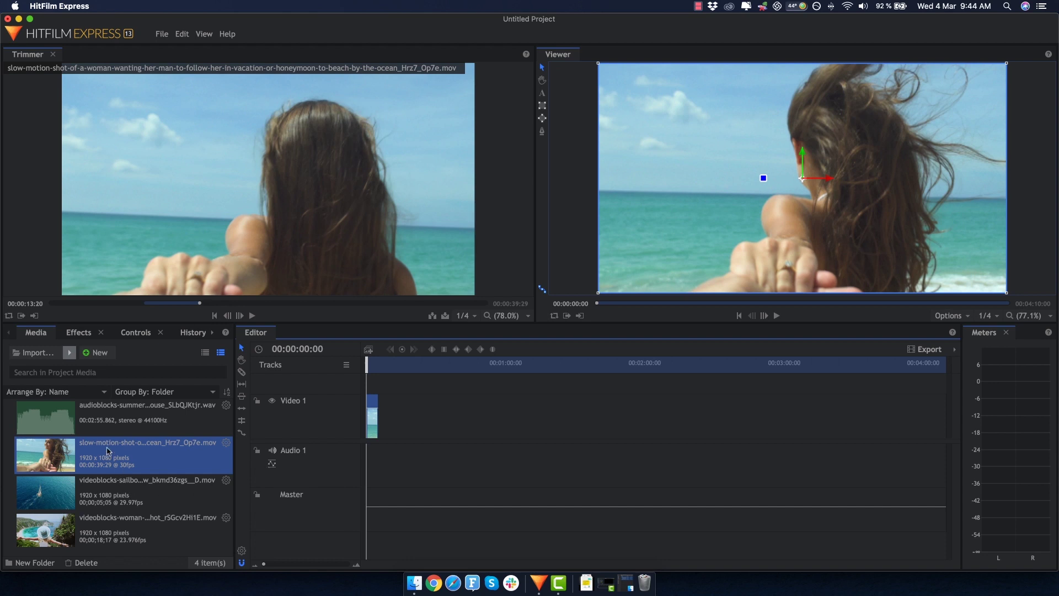
pyautogui.moveTo(86, 453); pyautogui.dragTo(417, 429)
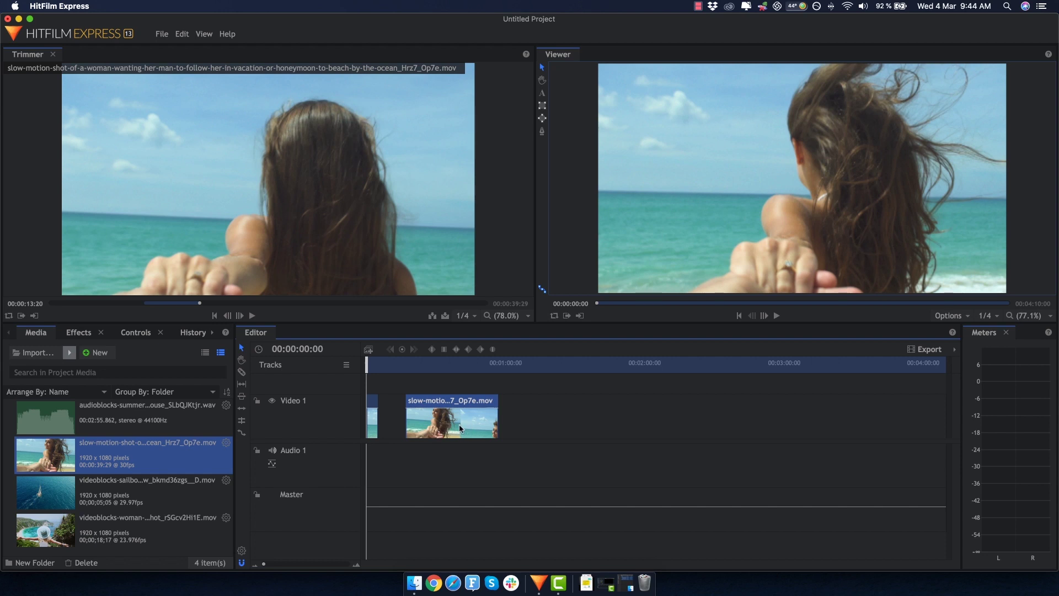
pyautogui.press('Delete')
# Add the sailboat and sun-hat clips to Video 1 and the summer music to Audio 1.
pyautogui.click(105, 499)
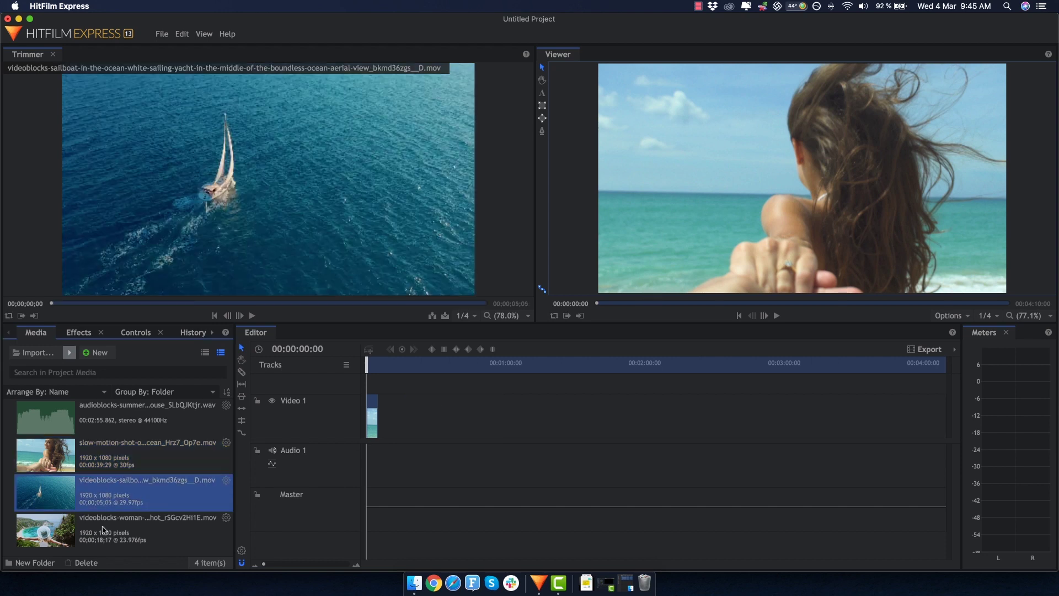
pyautogui.keyDown('shift'); pyautogui.click(103, 530); pyautogui.keyUp('shift')
pyautogui.moveTo(106, 491); pyautogui.dragTo(395, 435)
pyautogui.click(117, 417)
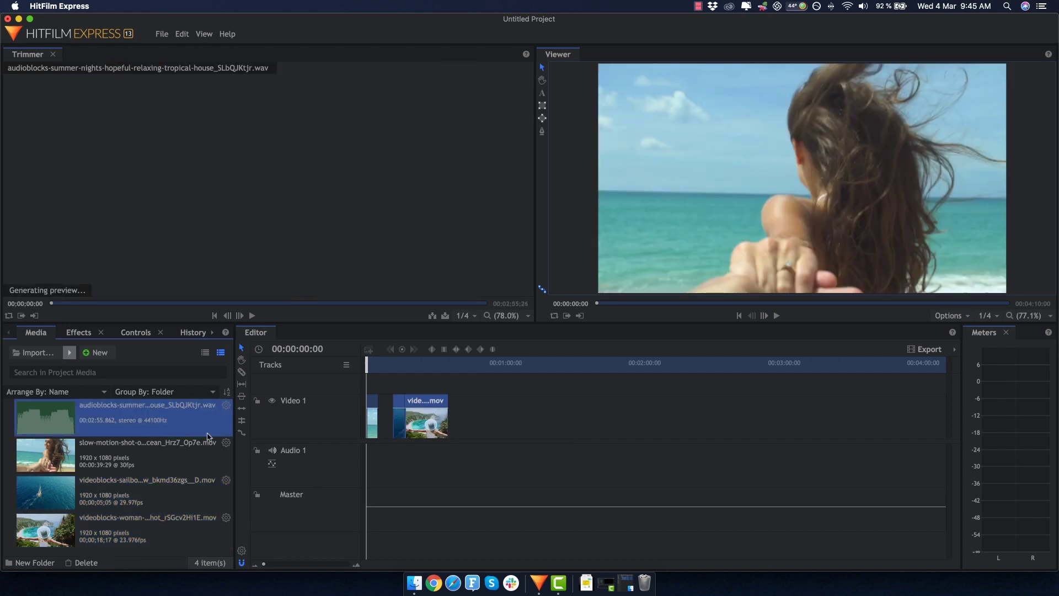
pyautogui.moveTo(220, 436); pyautogui.dragTo(380, 466)
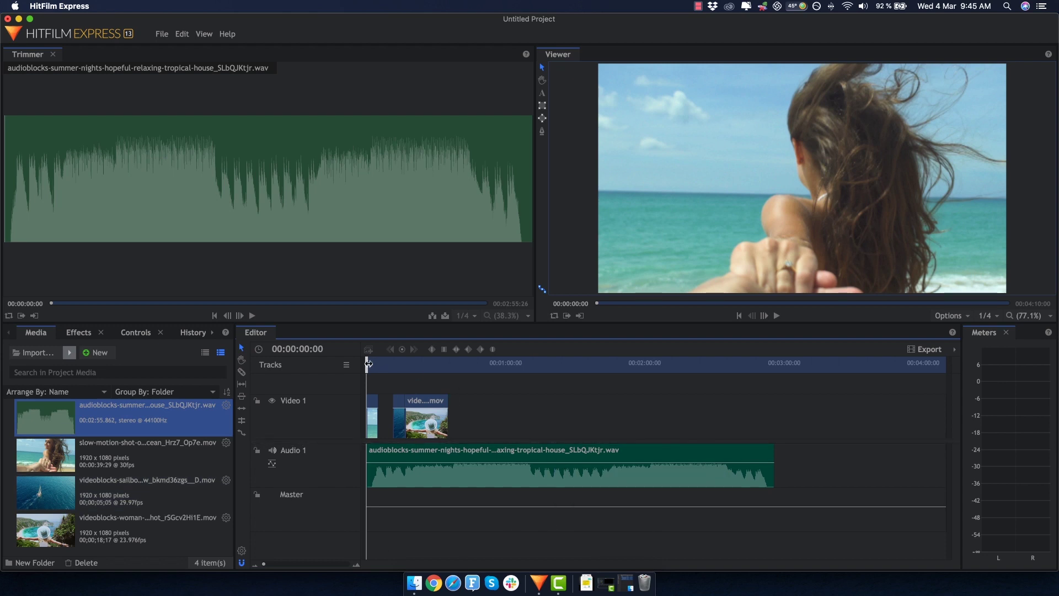
# Play back the edit and trim the music clip's end so it finishes with the last video clip.
pyautogui.press('space')
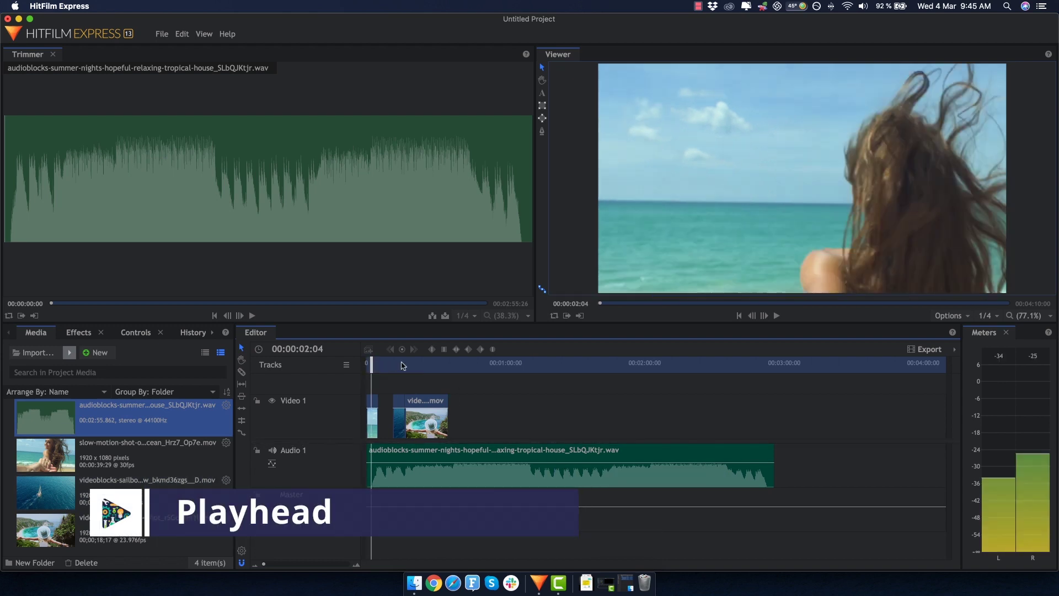
pyautogui.moveTo(407, 365); pyautogui.dragTo(423, 363)
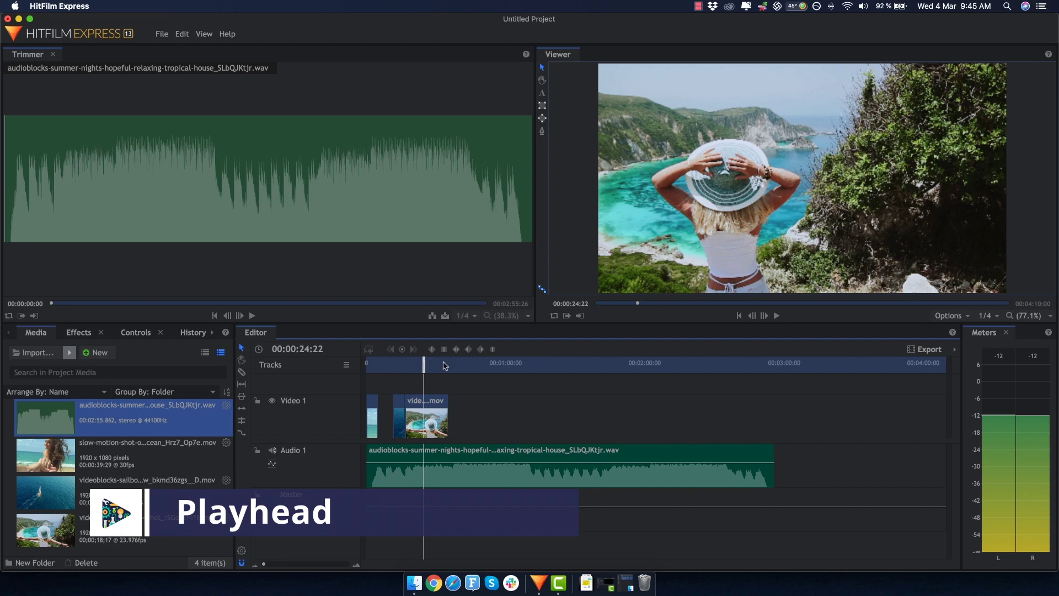
pyautogui.click(440, 364)
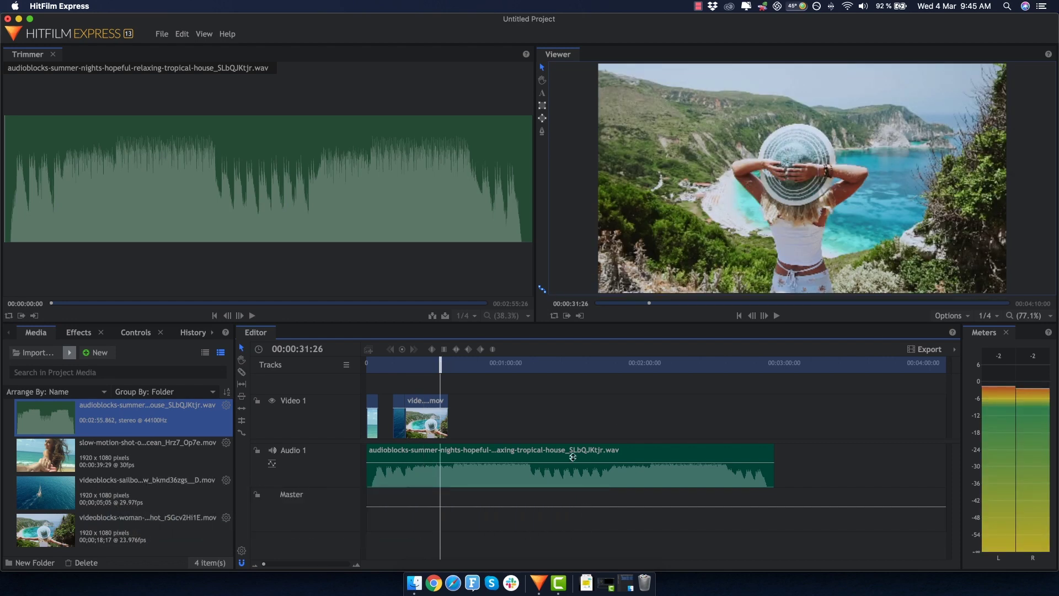
pyautogui.click(423, 364)
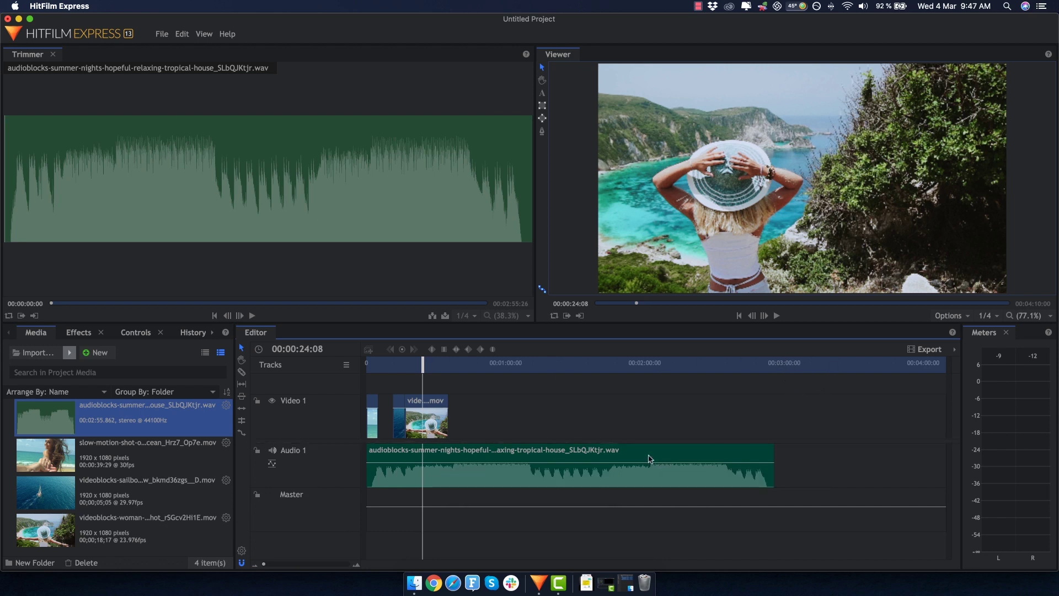
pyautogui.moveTo(651, 459); pyautogui.dragTo(662, 460)
pyautogui.press('super+z')
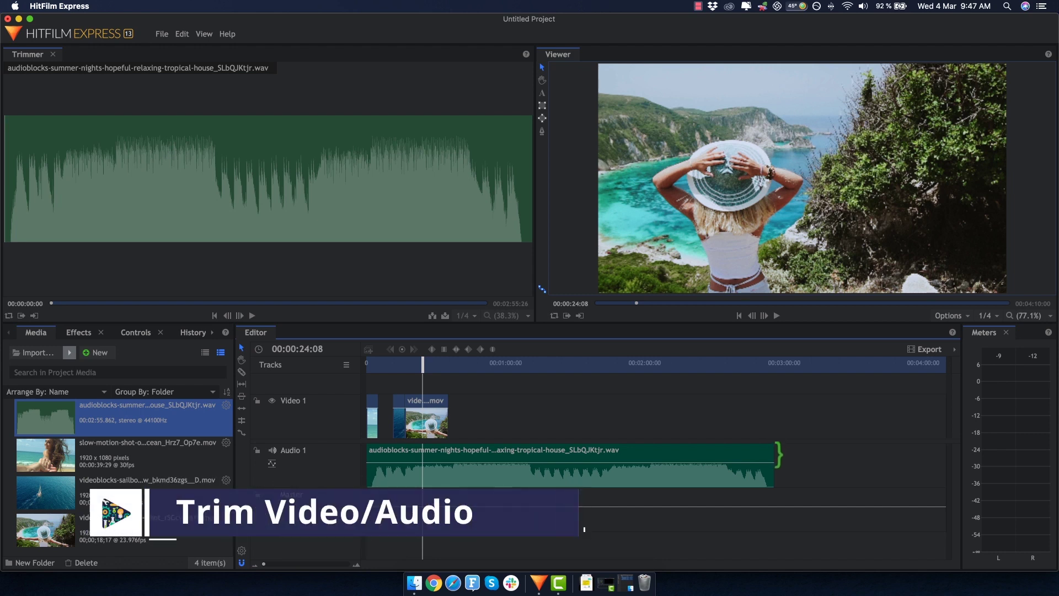
pyautogui.moveTo(779, 453); pyautogui.dragTo(448, 464)
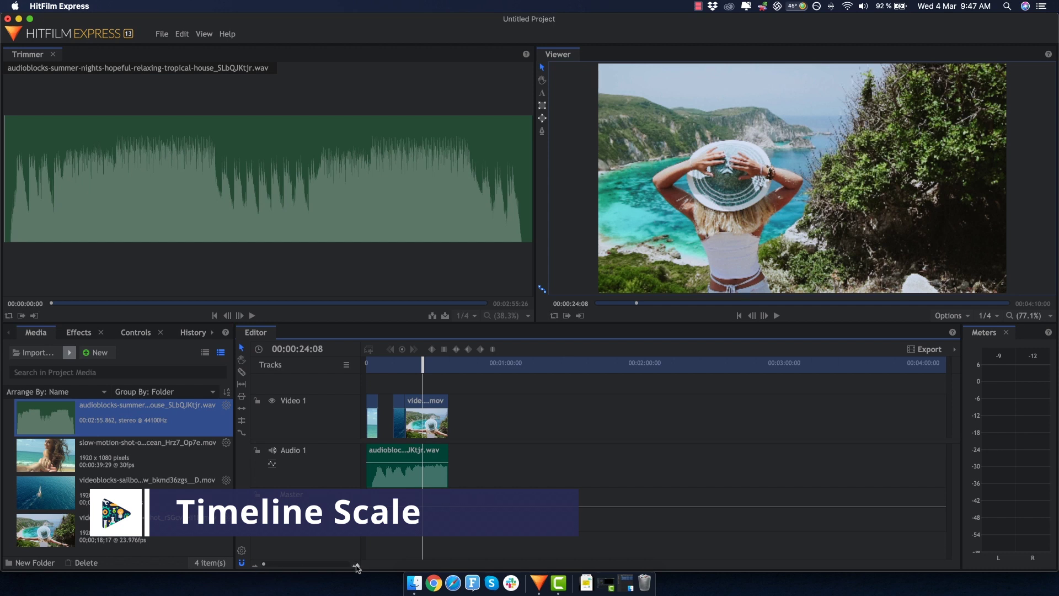
# Zoom the timeline in and move the sailboat and sun-hat clips left to close the gaps.
pyautogui.click(356, 565)
pyautogui.click(356, 565)
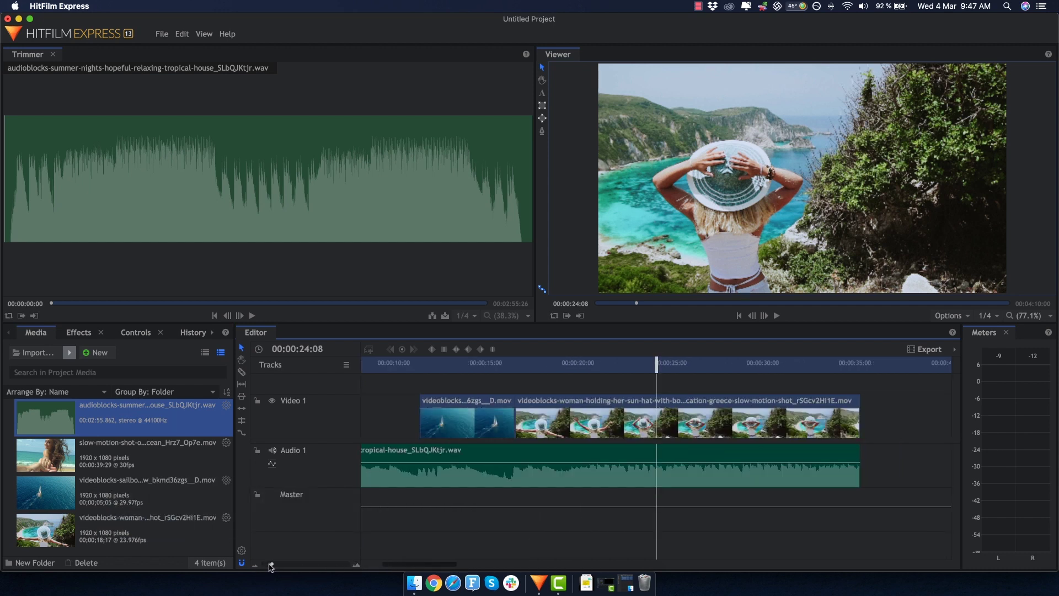
pyautogui.moveTo(270, 565); pyautogui.dragTo(270, 565)
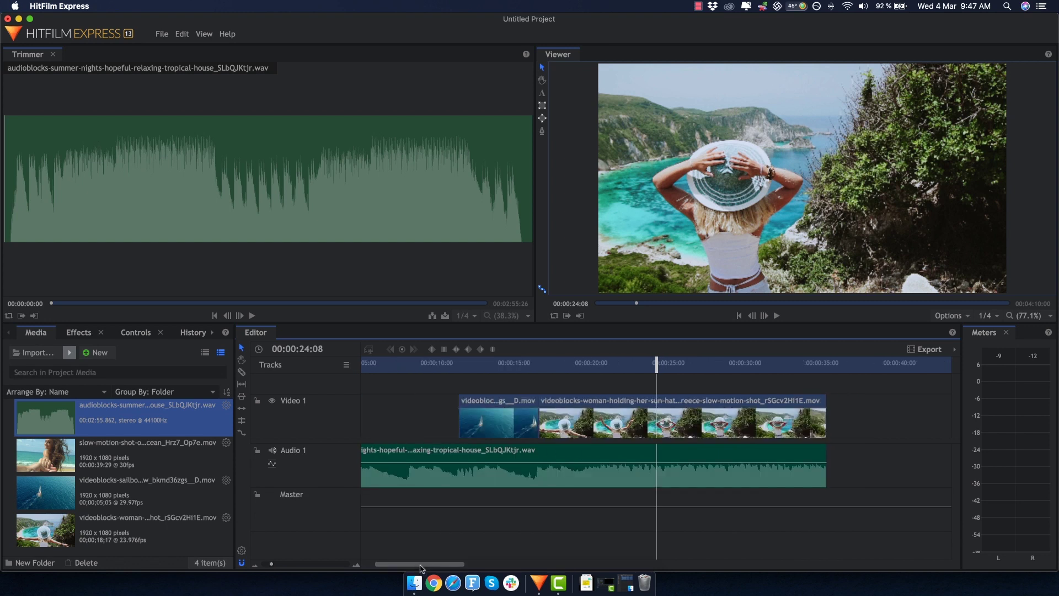
pyautogui.moveTo(420, 564); pyautogui.dragTo(406, 565)
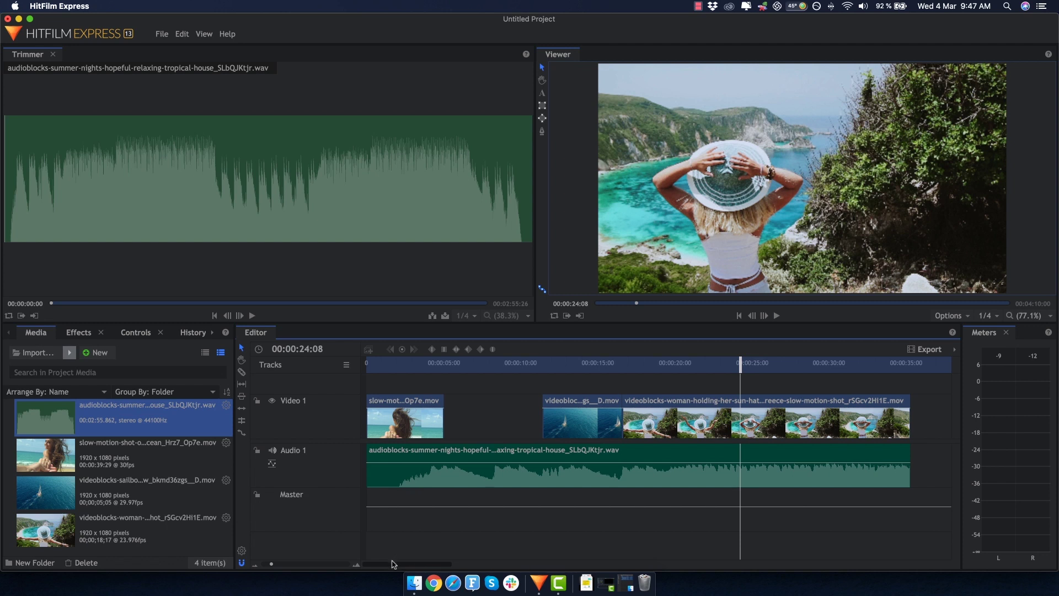
pyautogui.moveTo(393, 564); pyautogui.dragTo(272, 571)
pyautogui.moveTo(588, 422); pyautogui.dragTo(488, 428)
pyautogui.moveTo(659, 421); pyautogui.dragTo(561, 424)
# Shorten the sun-hat clip, trim the music to 00:00:16:09, and return the playhead to the start.
pyautogui.moveTo(815, 422); pyautogui.dragTo(611, 422)
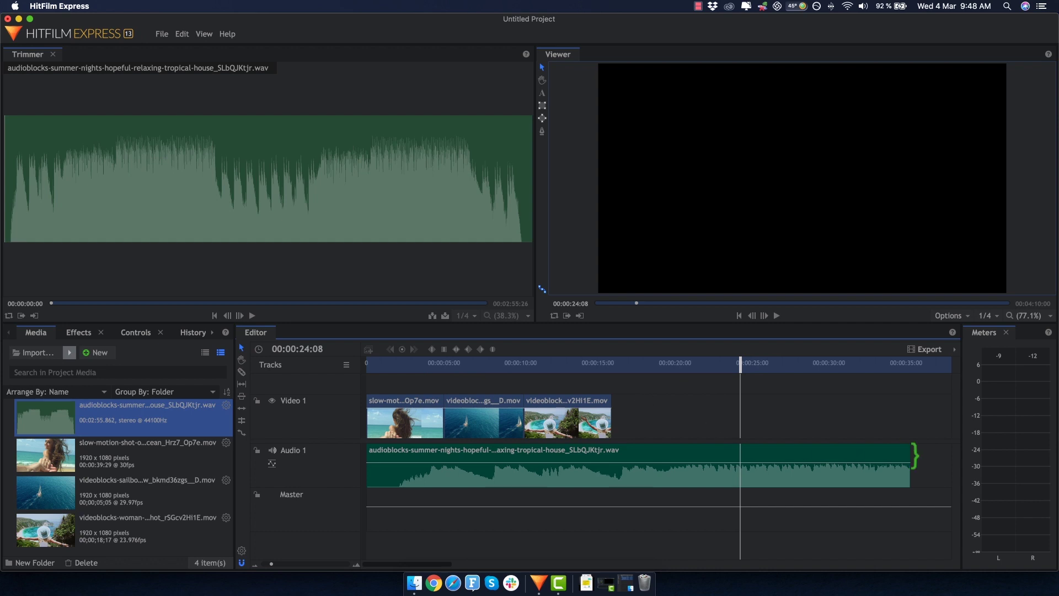
pyautogui.moveTo(914, 456); pyautogui.dragTo(611, 459)
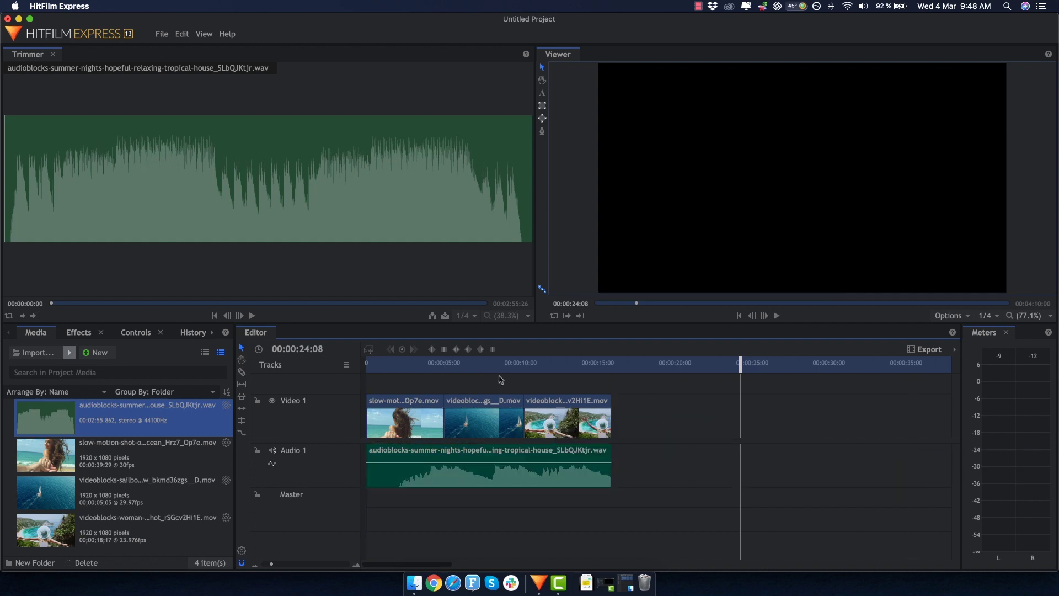
pyautogui.moveTo(411, 371); pyautogui.dragTo(359, 367)
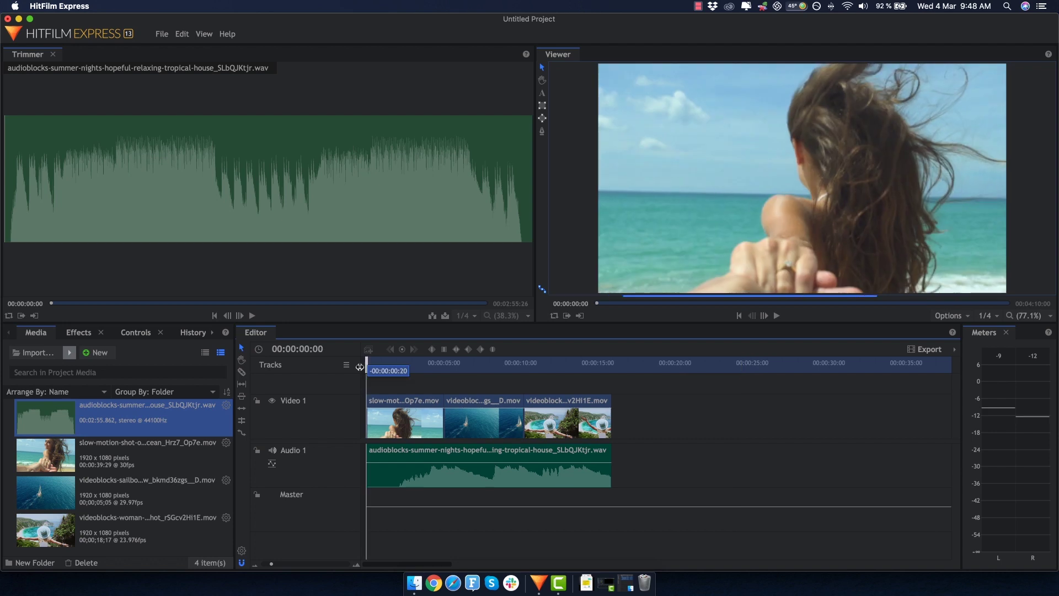
# Play back the edit, trim the music's opening, and extend its end to the video's end.
pyautogui.click(776, 316)
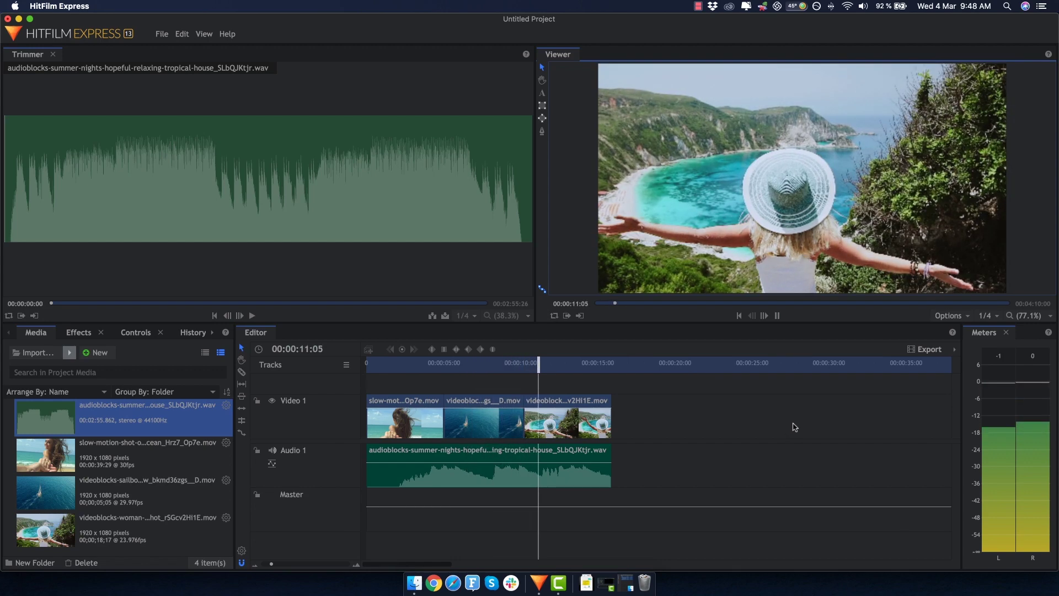
pyautogui.press('space')
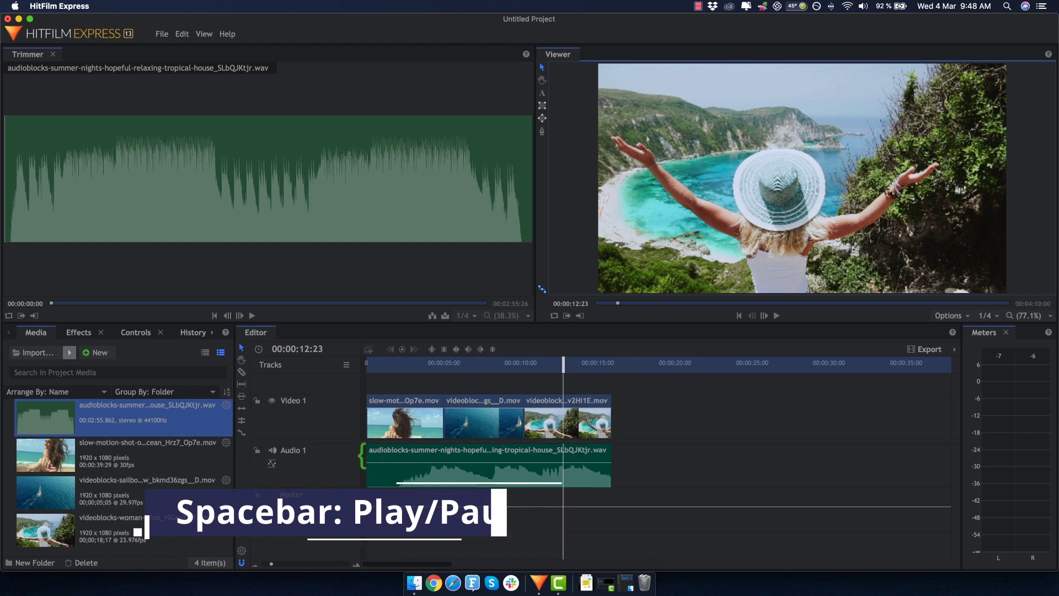
pyautogui.click(486, 487)
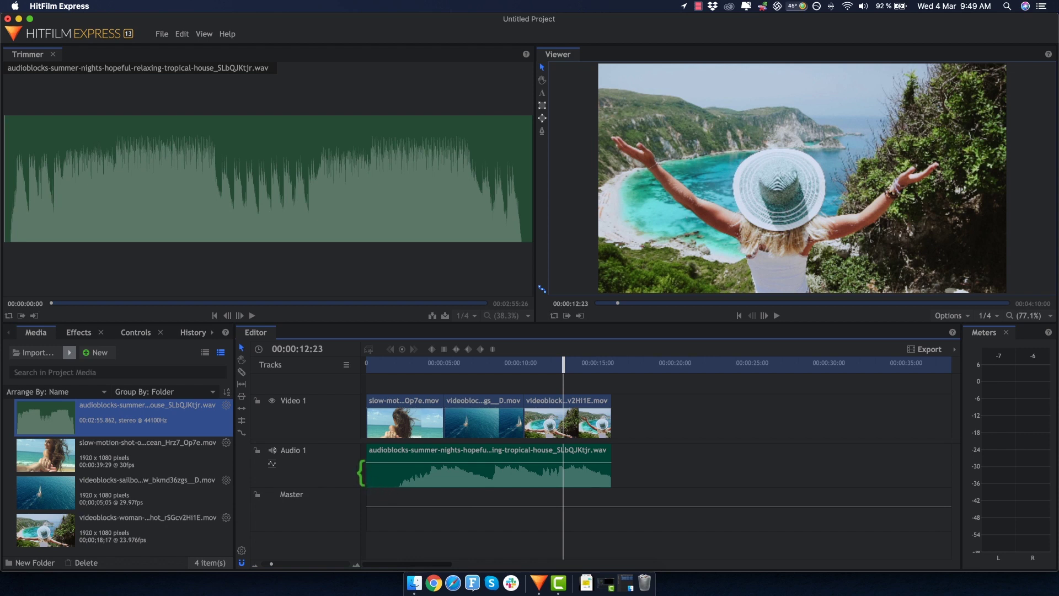
pyautogui.moveTo(367, 478); pyautogui.dragTo(396, 474)
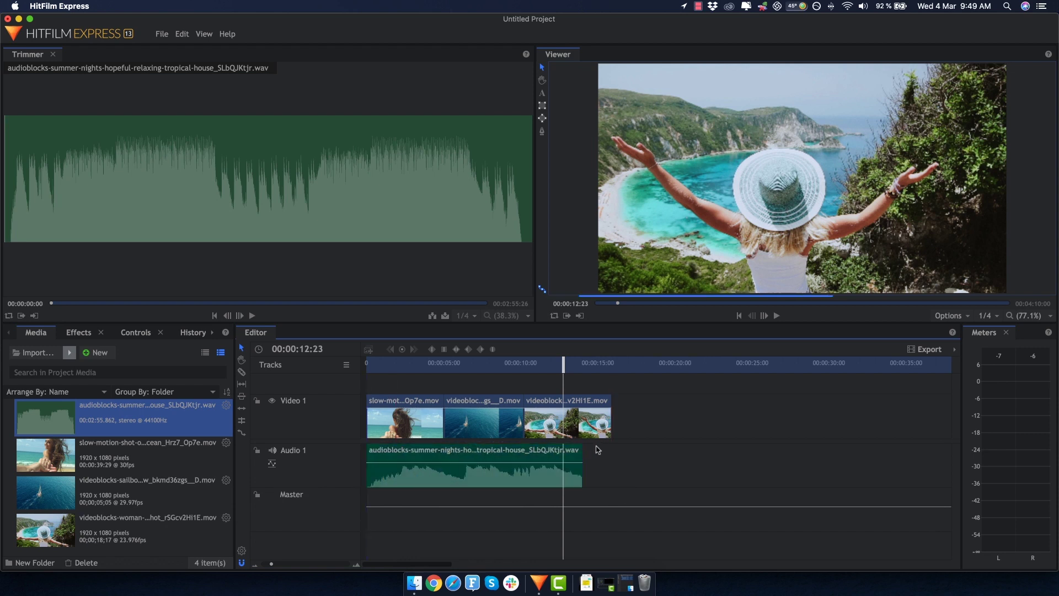
pyautogui.moveTo(583, 456); pyautogui.dragTo(610, 456)
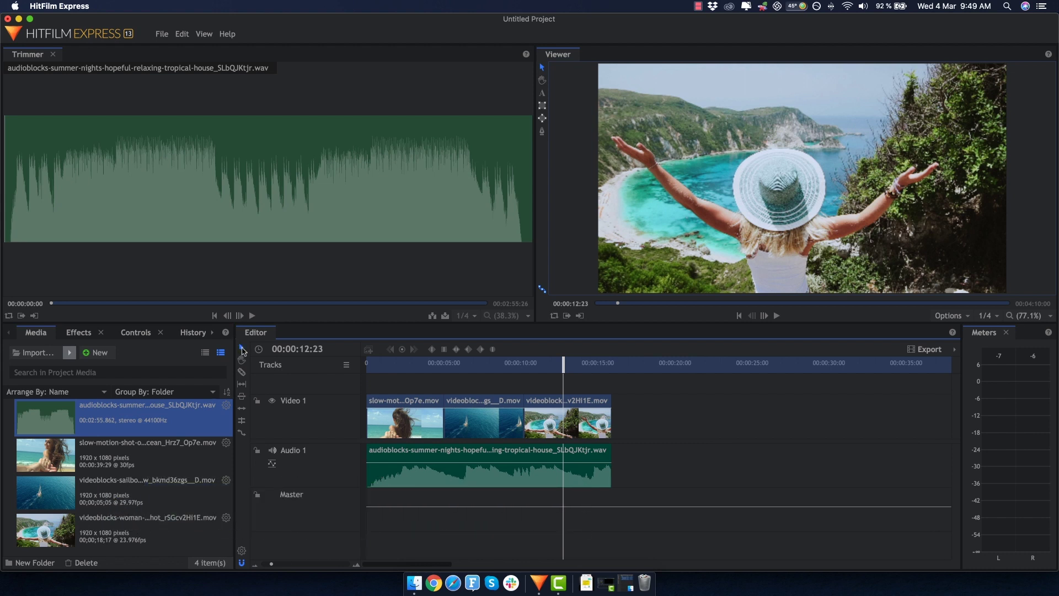
pyautogui.click(555, 424)
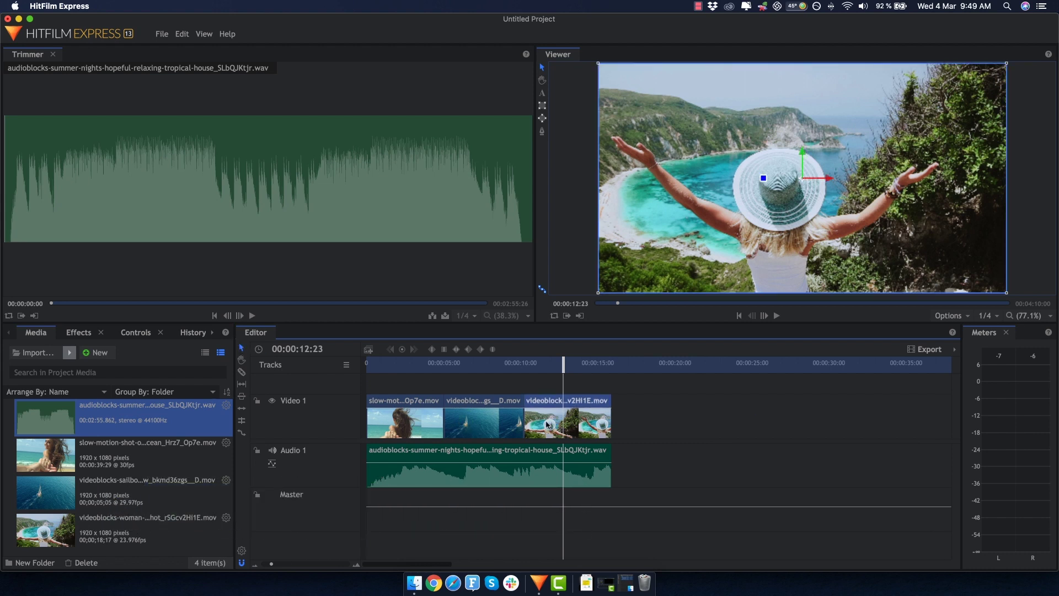
pyautogui.moveTo(547, 425)
pyautogui.mouseDown()
pyautogui.moveTo(643, 426)
pyautogui.moveTo(557, 427)
pyautogui.mouseUp()
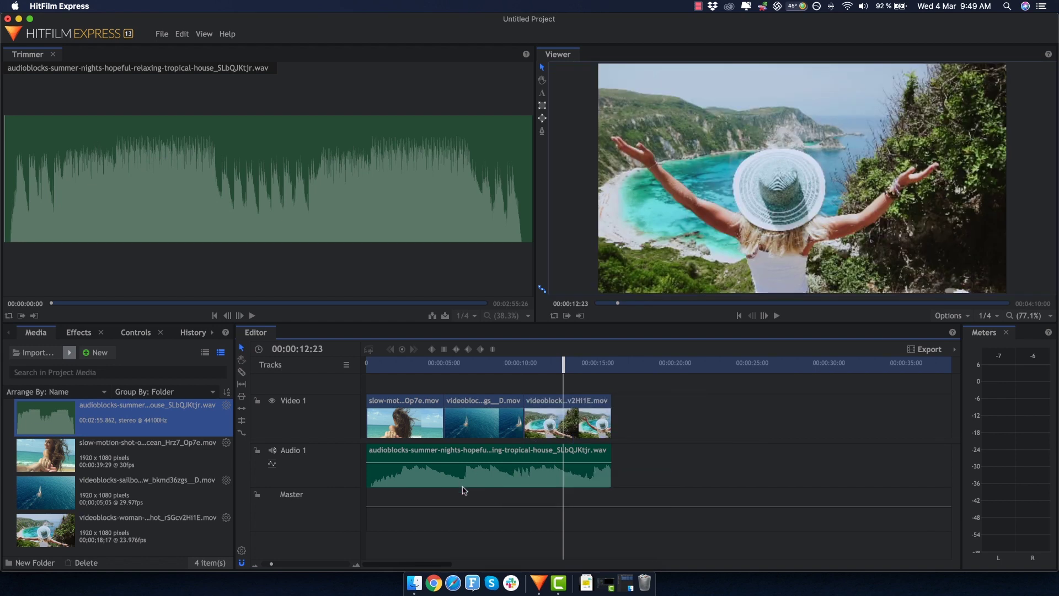
pyautogui.click(241, 564)
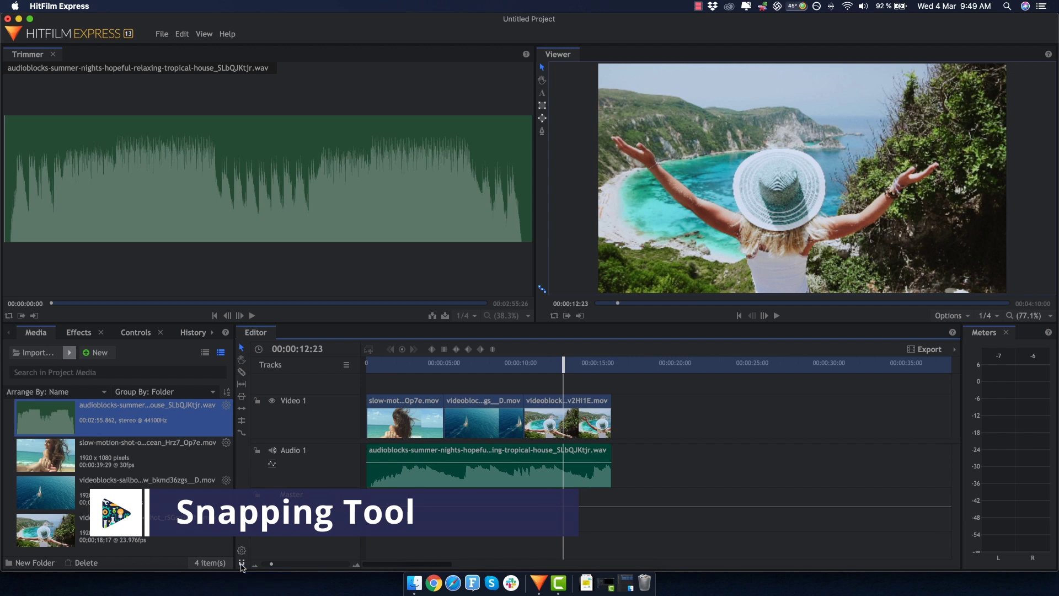
pyautogui.moveTo(569, 422); pyautogui.dragTo(646, 433)
pyautogui.click(241, 563)
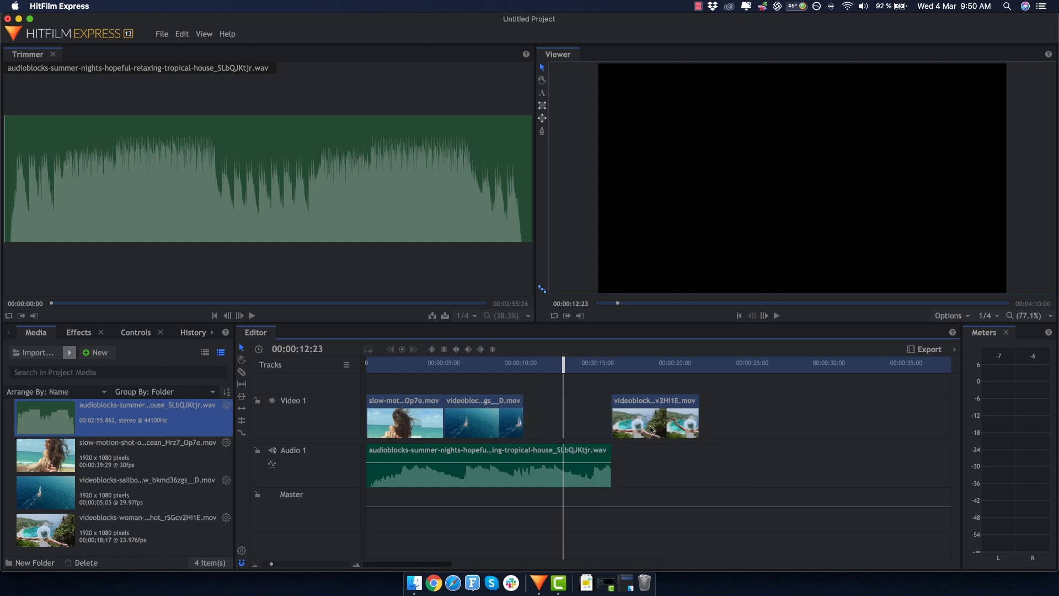
pyautogui.moveTo(651, 430); pyautogui.dragTo(566, 433)
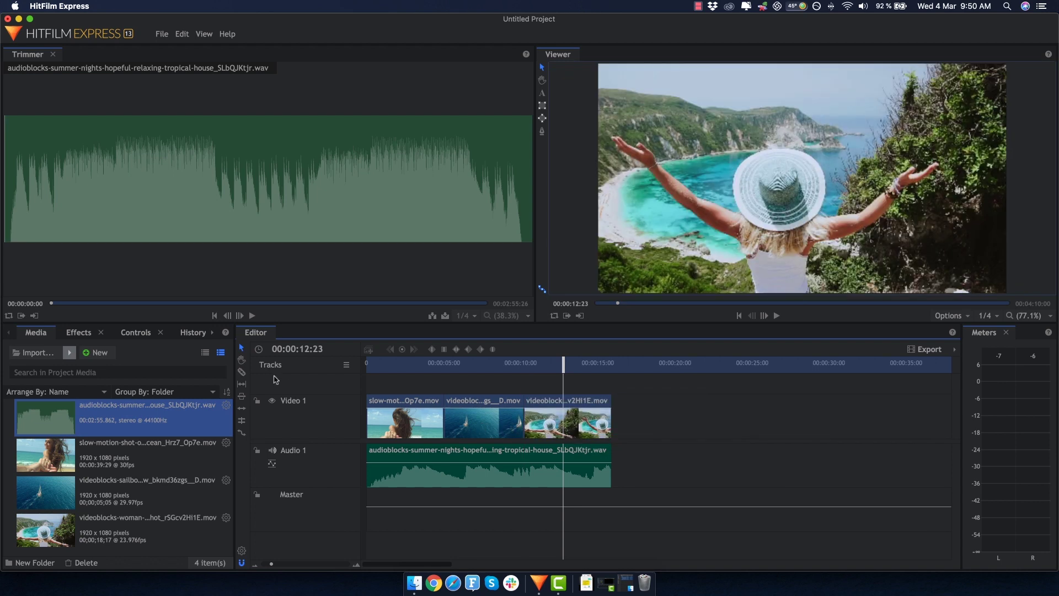
pyautogui.click(241, 359)
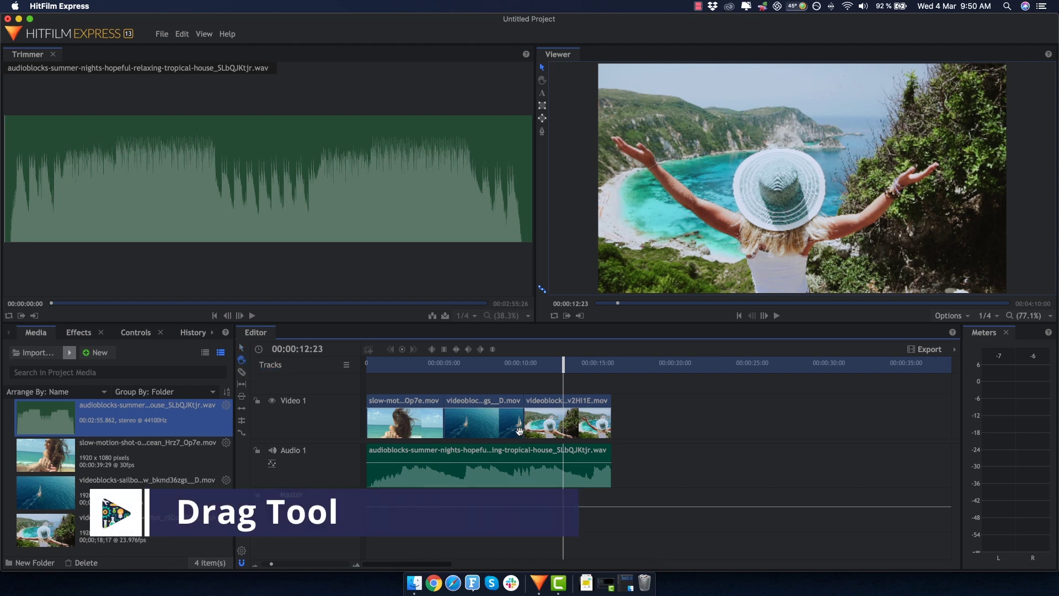
pyautogui.moveTo(541, 429); pyautogui.dragTo(481, 430)
pyautogui.moveTo(610, 431); pyautogui.dragTo(485, 436)
pyautogui.moveTo(337, 432); pyautogui.dragTo(569, 432)
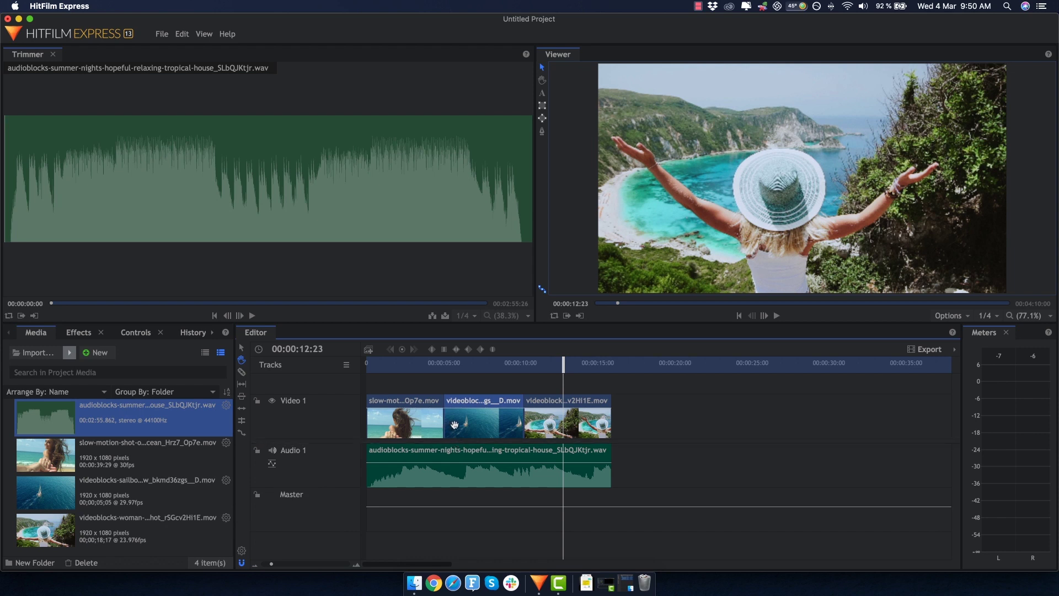
pyautogui.click(242, 373)
pyautogui.click(484, 415)
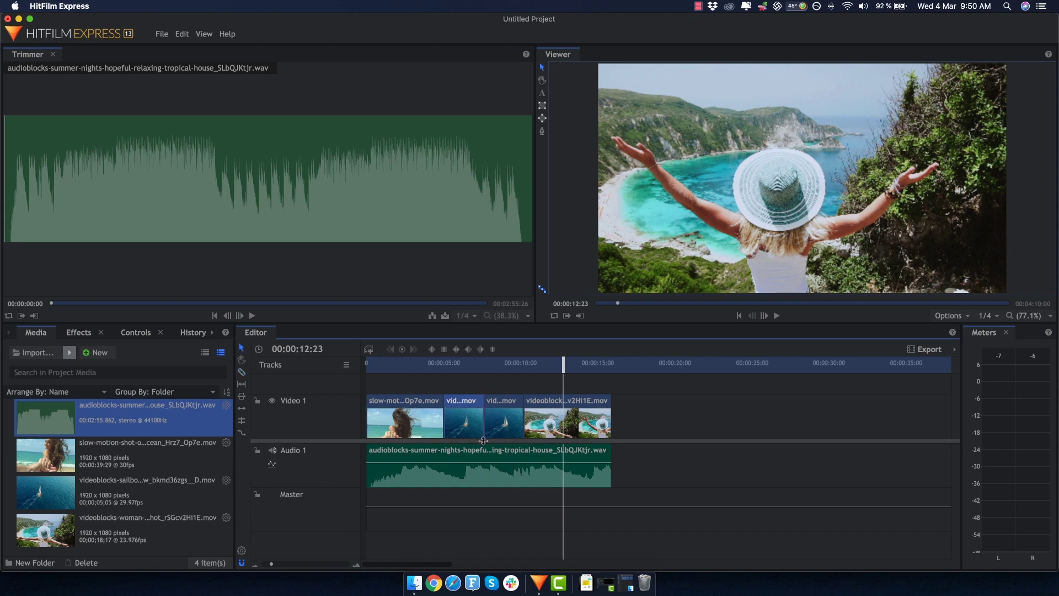
pyautogui.moveTo(500, 424); pyautogui.dragTo(749, 429)
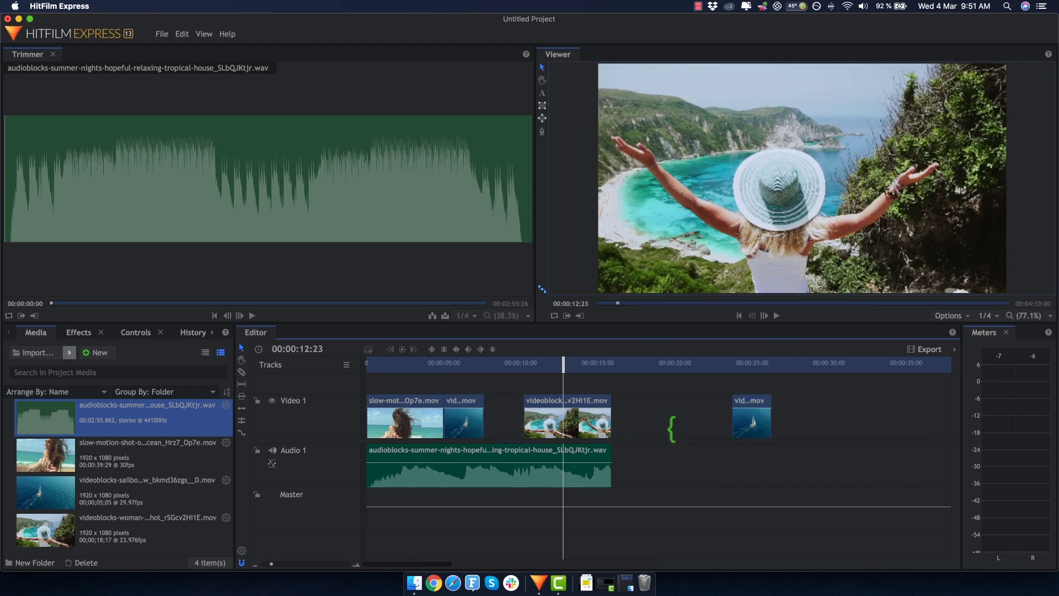
pyautogui.hotkey('ctrl', 'z')
pyautogui.hotkey('ctrl', 'z')
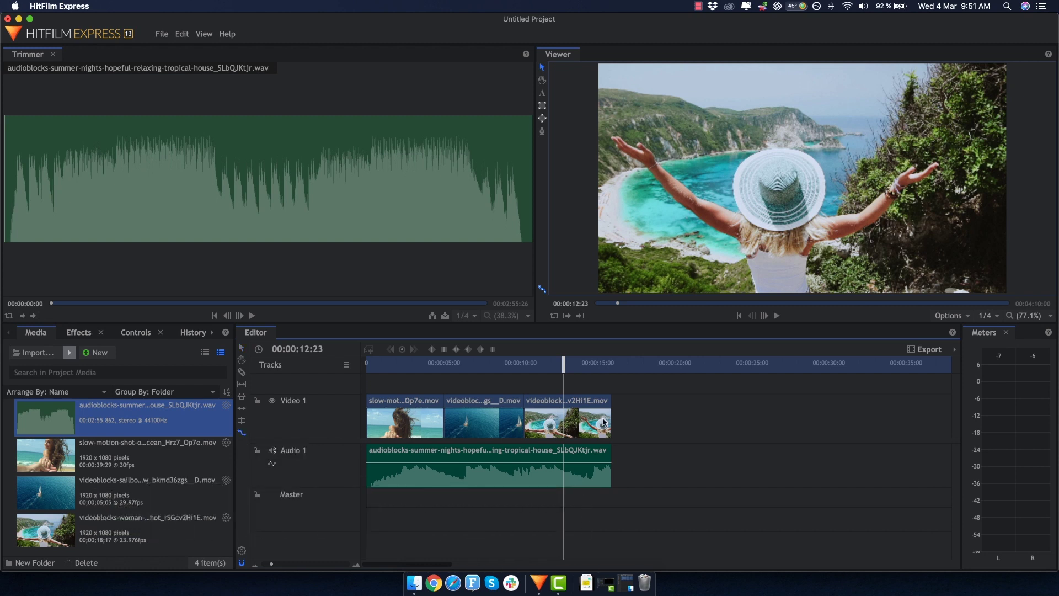
# Extend the sun-hat clip by about six seconds and play back to check it.
pyautogui.click(576, 426)
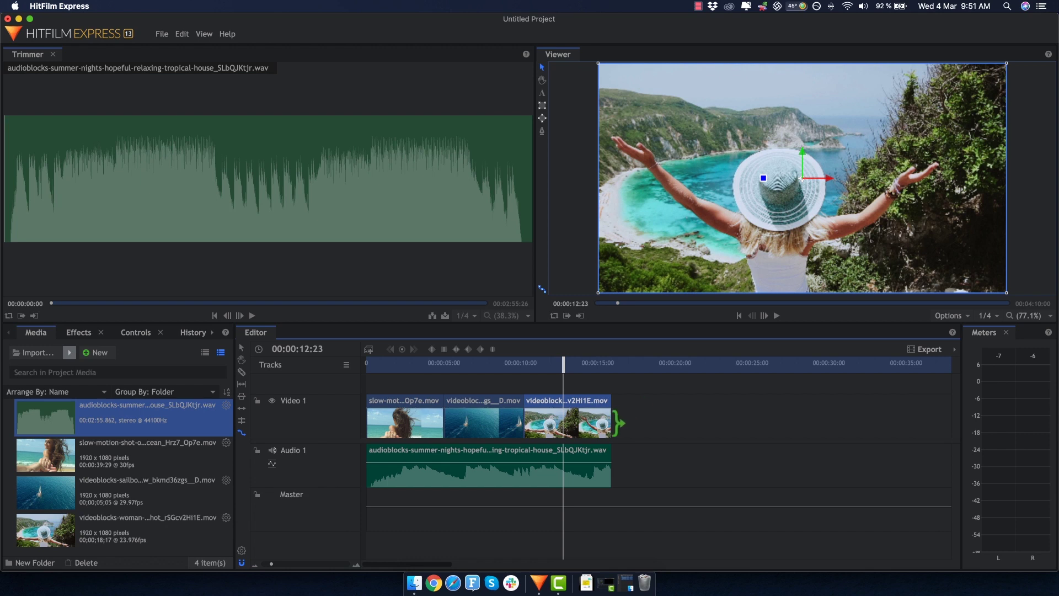
pyautogui.moveTo(620, 424); pyautogui.dragTo(716, 424)
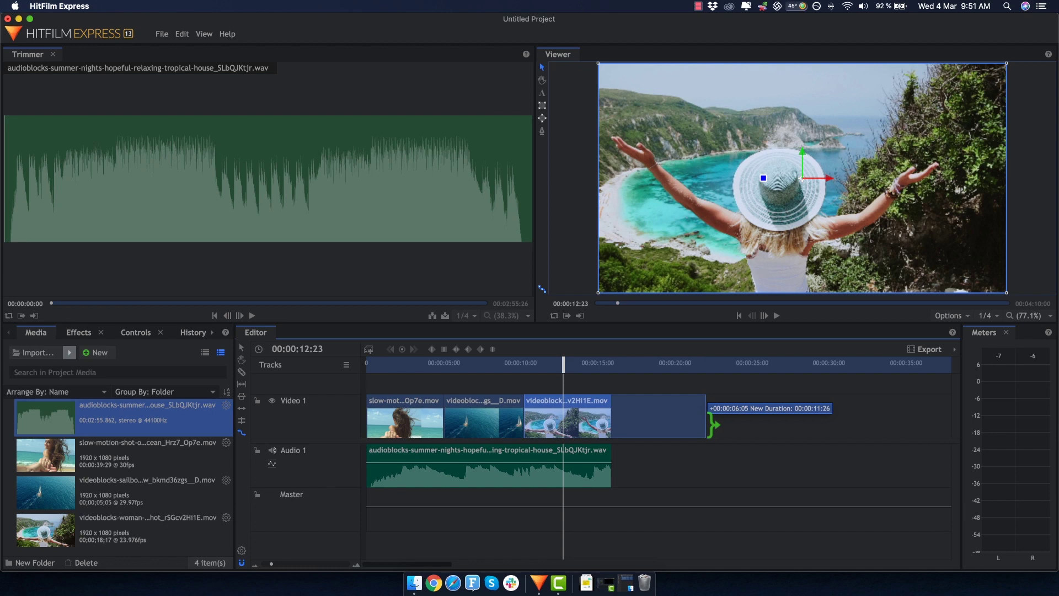
pyautogui.moveTo(716, 425); pyautogui.dragTo(715, 425)
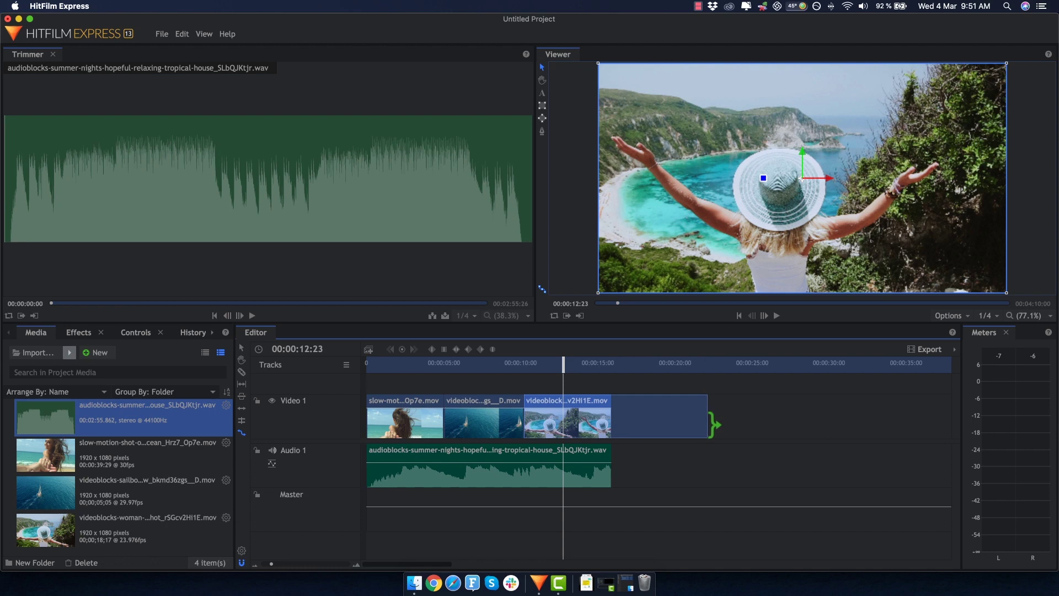
pyautogui.press('space')
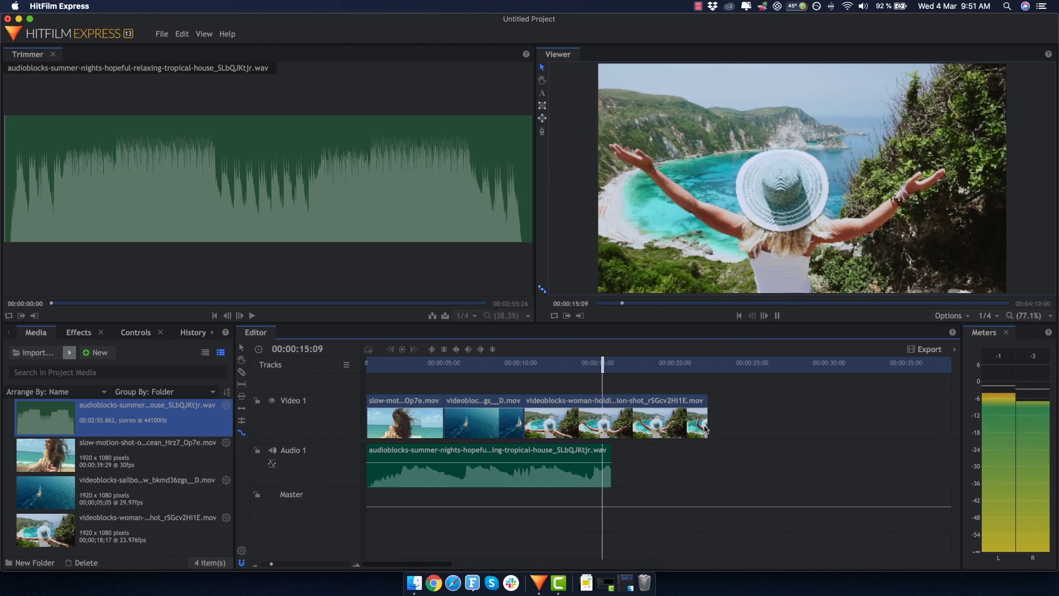
pyautogui.press('space')
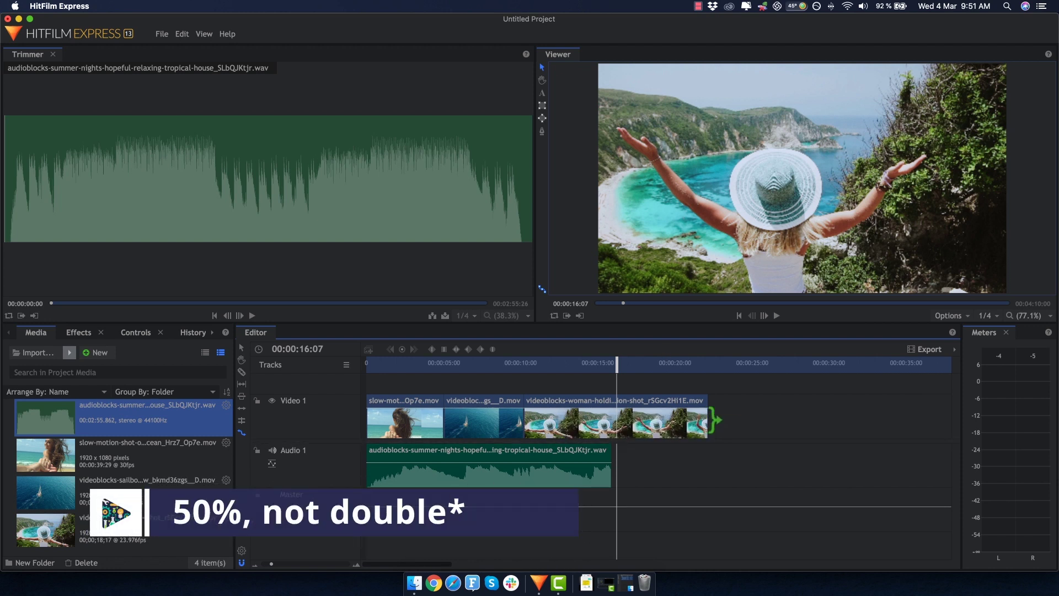
# Shorten the sun-hat clip to 00:00:03:03, preview, then extend it to end with the music.
pyautogui.moveTo(715, 420); pyautogui.dragTo(564, 428)
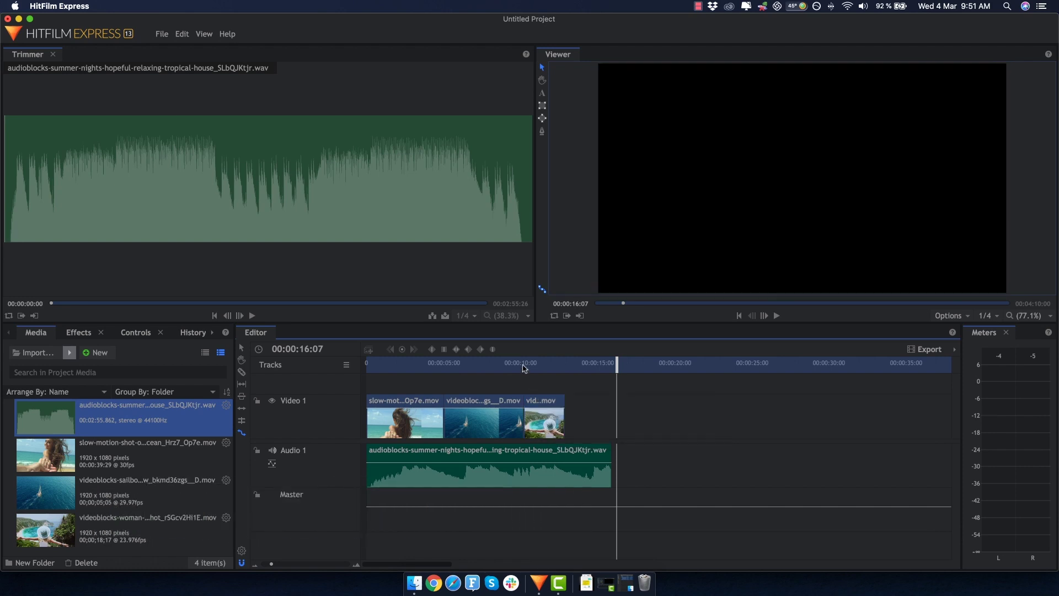
pyautogui.click(527, 365)
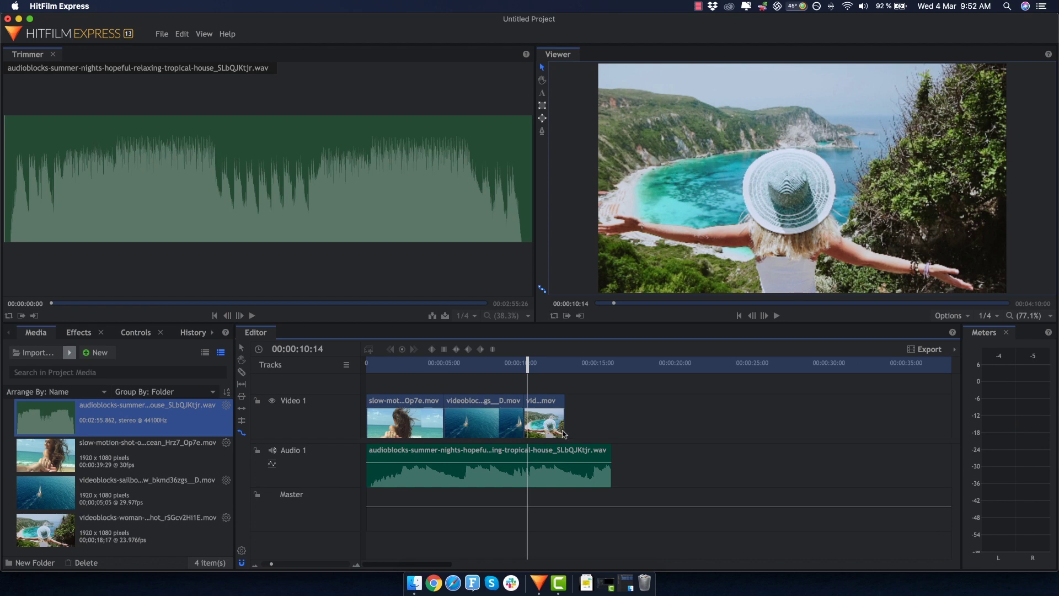
pyautogui.press('space')
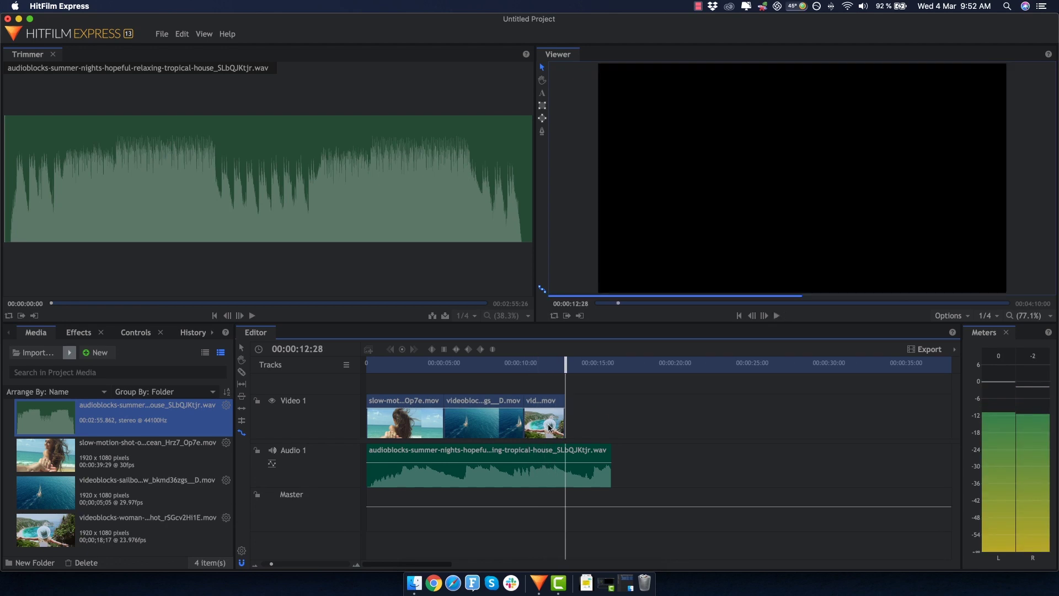
pyautogui.press('space')
pyautogui.moveTo(572, 419); pyautogui.dragTo(610, 419)
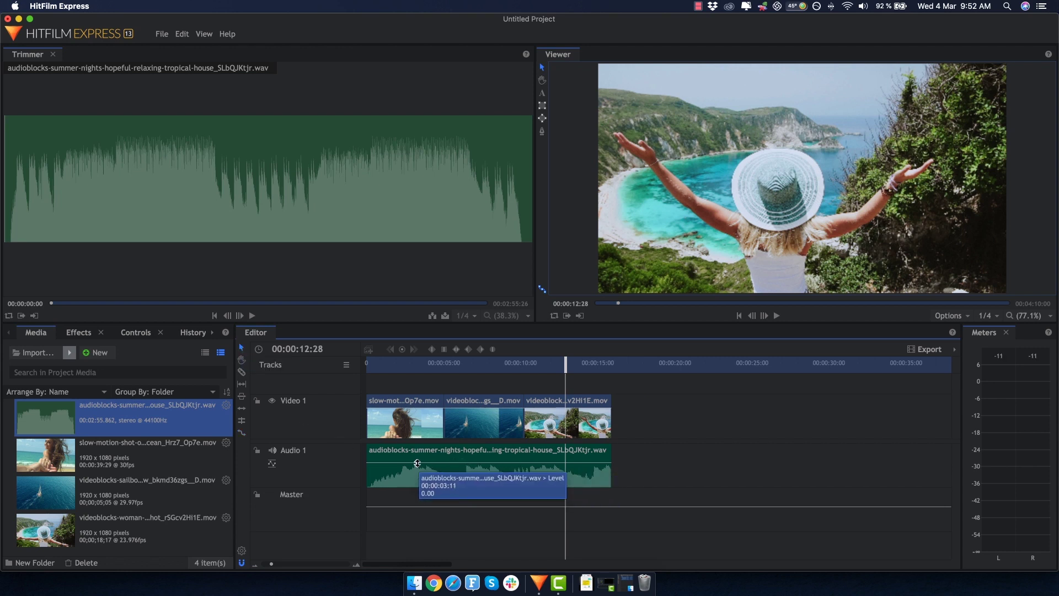
# Drop the music volume to about -37 dB, then raise it to -10.67 and play back.
pyautogui.moveTo(434, 463); pyautogui.dragTo(435, 479)
pyautogui.press('space')
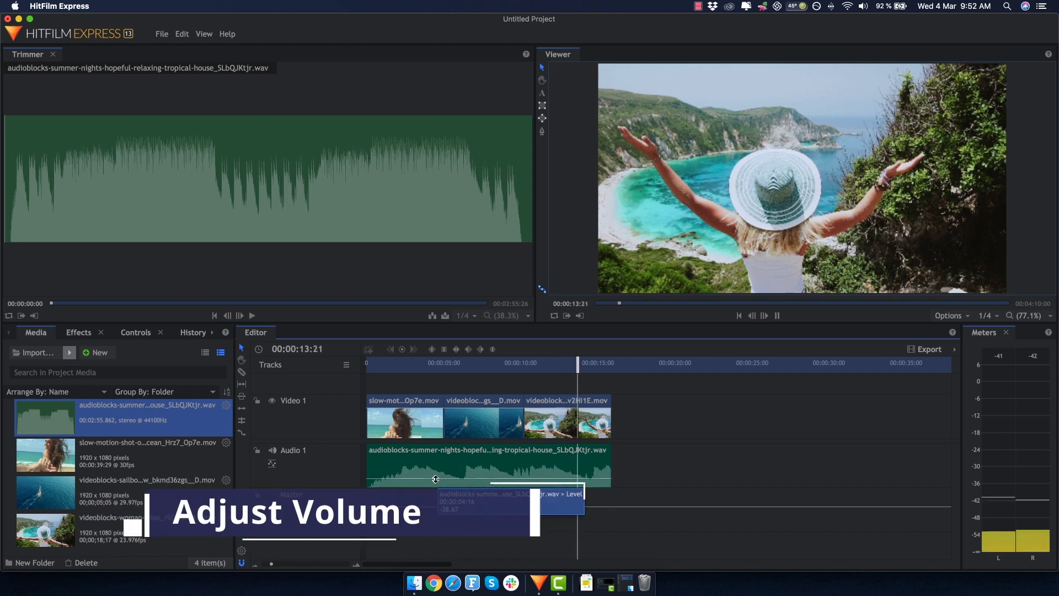
pyautogui.click(463, 364)
pyautogui.moveTo(458, 476); pyautogui.dragTo(468, 468)
pyautogui.press('space')
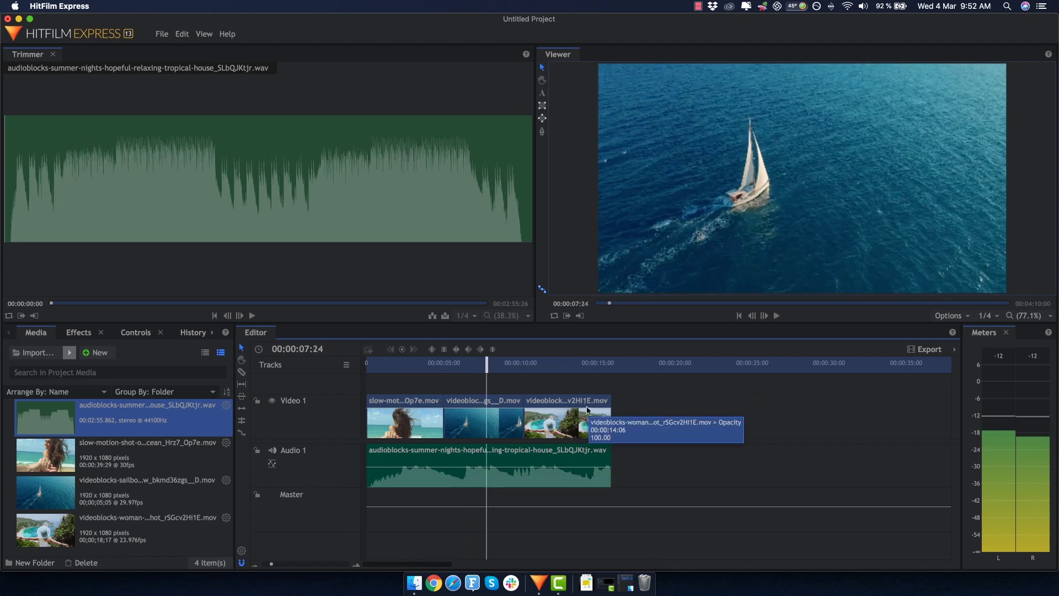
# Keyframe the sailboat clip's opacity down to 0 at both its start and end.
pyautogui.click(480, 424)
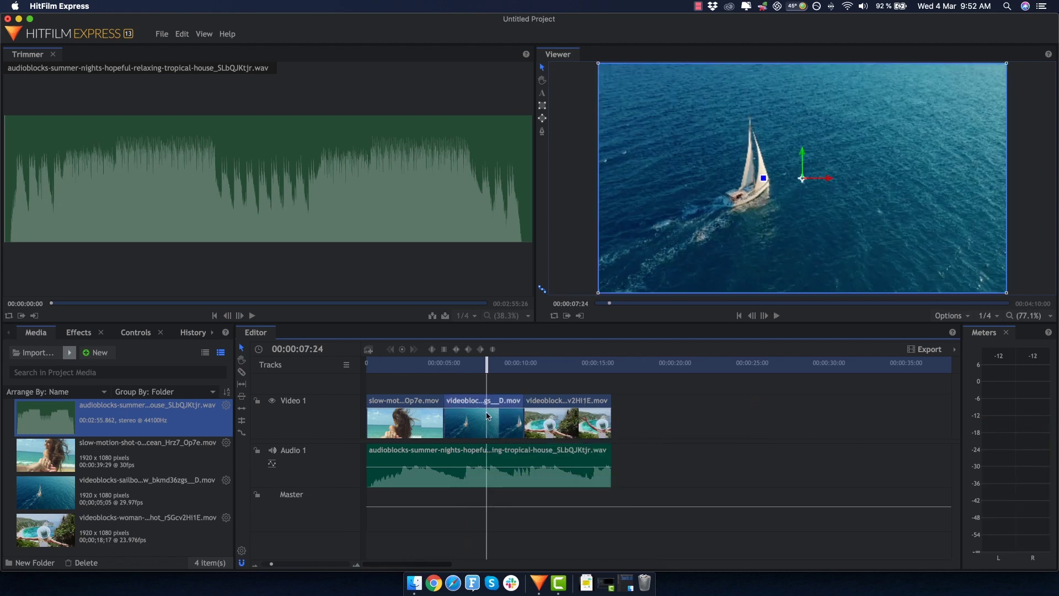
pyautogui.moveTo(481, 411)
pyautogui.mouseDown()
pyautogui.moveTo(468, 407)
pyautogui.moveTo(504, 407)
pyautogui.moveTo(468, 414)
pyautogui.moveTo(475, 447)
pyautogui.moveTo(486, 414)
pyautogui.mouseUp()
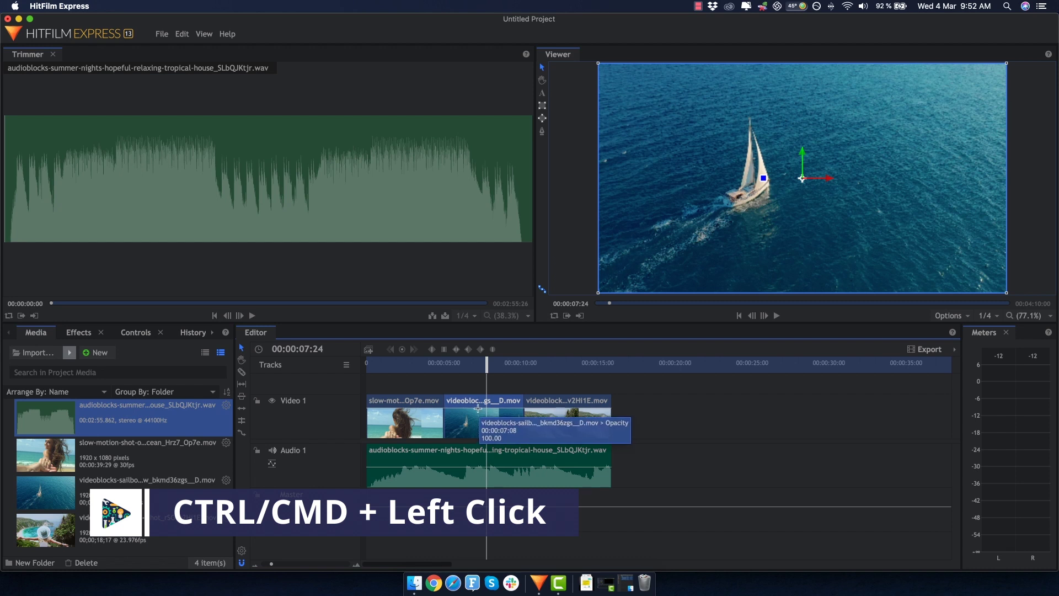
pyautogui.keyDown('super'); pyautogui.click(479, 408); pyautogui.keyUp('super')
pyautogui.keyDown('super'); pyautogui.click(521, 407); pyautogui.keyUp('super')
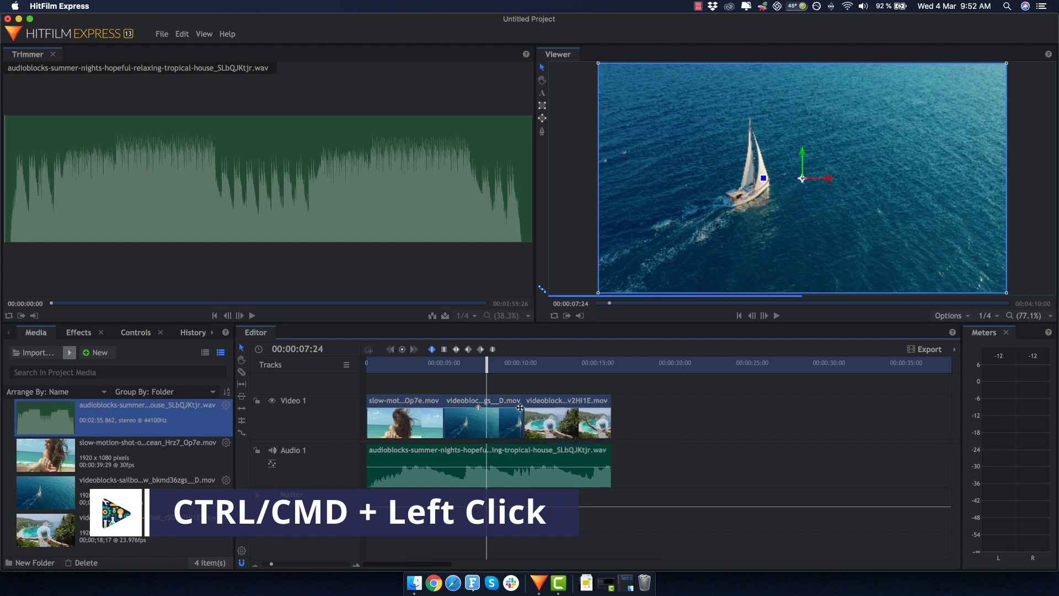
pyautogui.keyDown('super'); pyautogui.click(450, 408); pyautogui.keyUp('super')
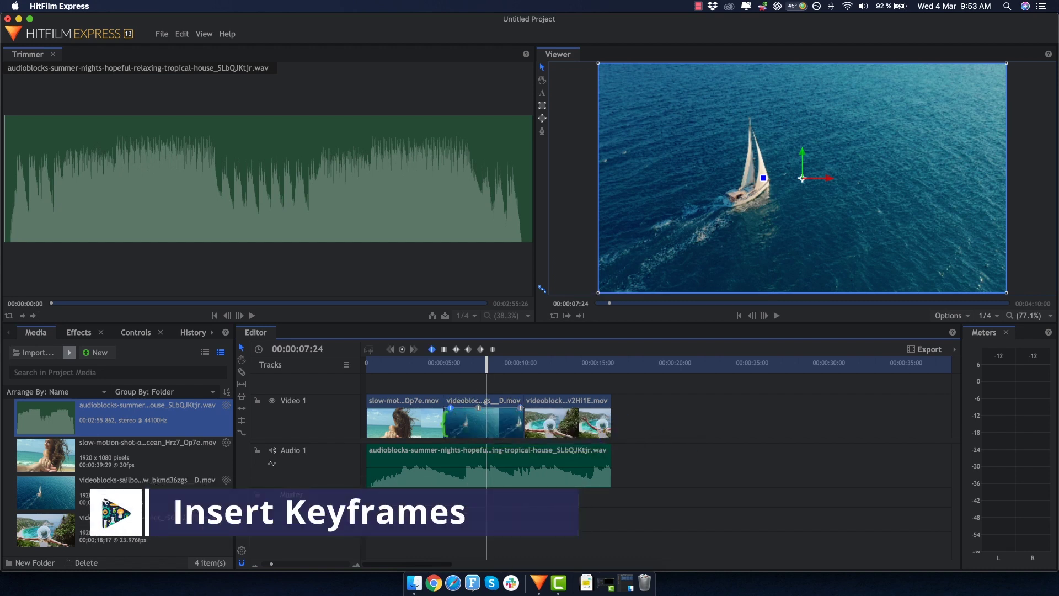
pyautogui.moveTo(450, 408); pyautogui.dragTo(451, 437)
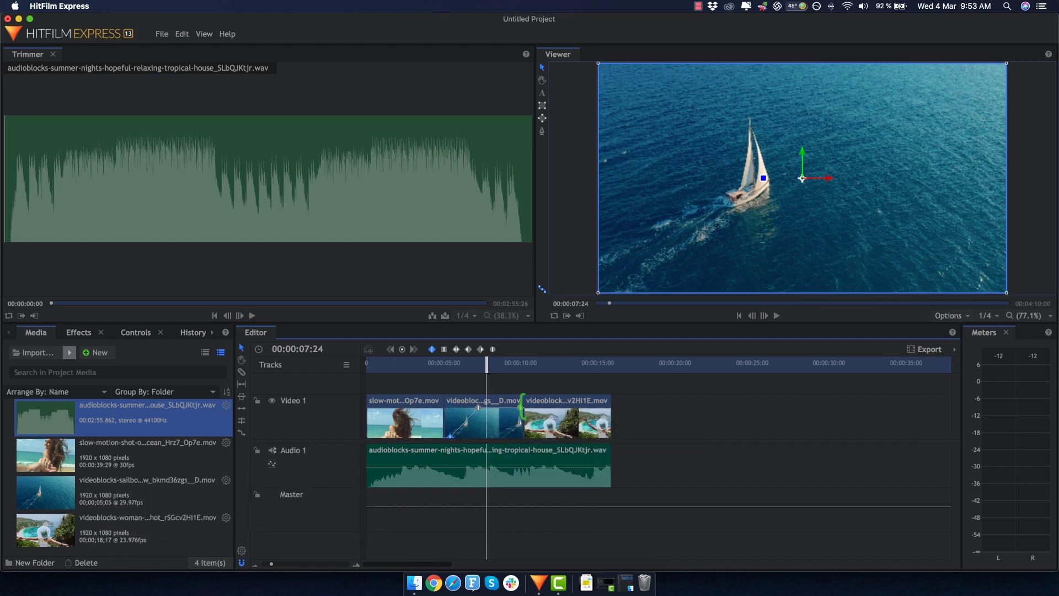
pyautogui.keyDown('super'); pyautogui.click(522, 408); pyautogui.keyUp('super')
pyautogui.moveTo(522, 408); pyautogui.dragTo(520, 449)
# Preview the sailboat clip's fade in and fade out from its start.
pyautogui.click(452, 363)
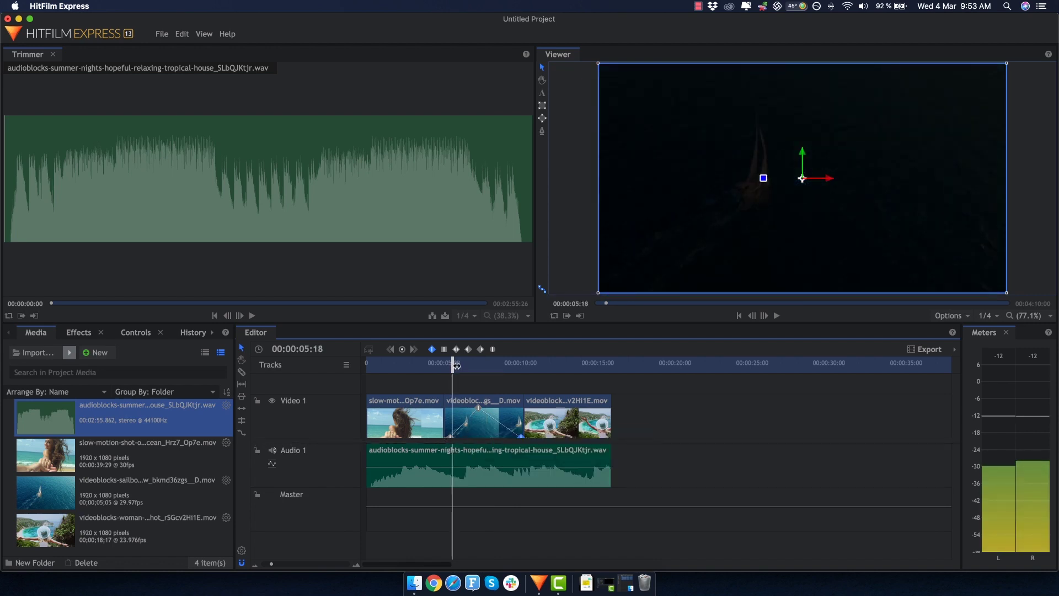
pyautogui.press('space')
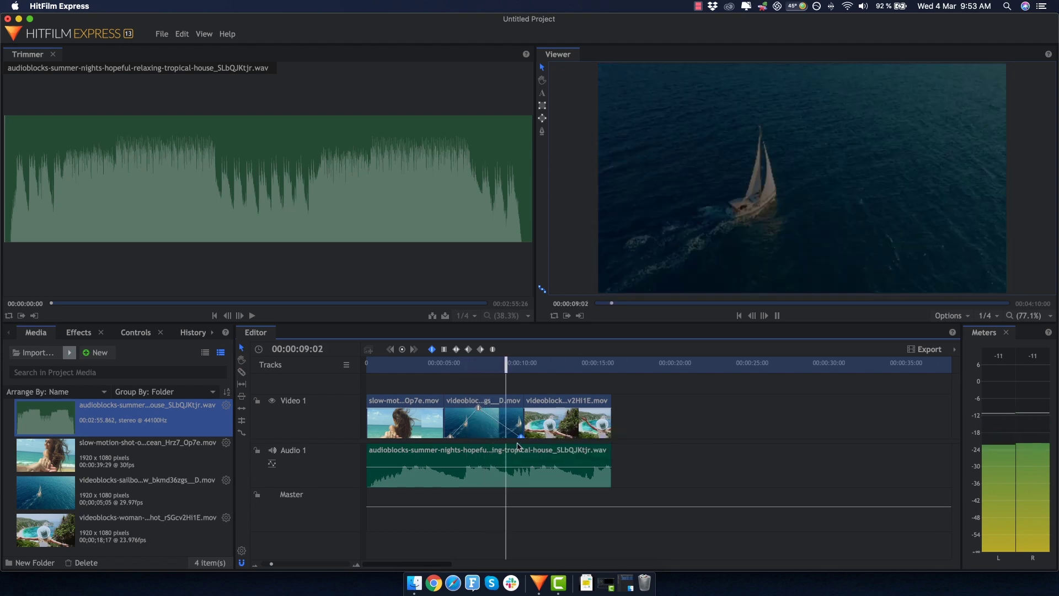
pyautogui.press('space')
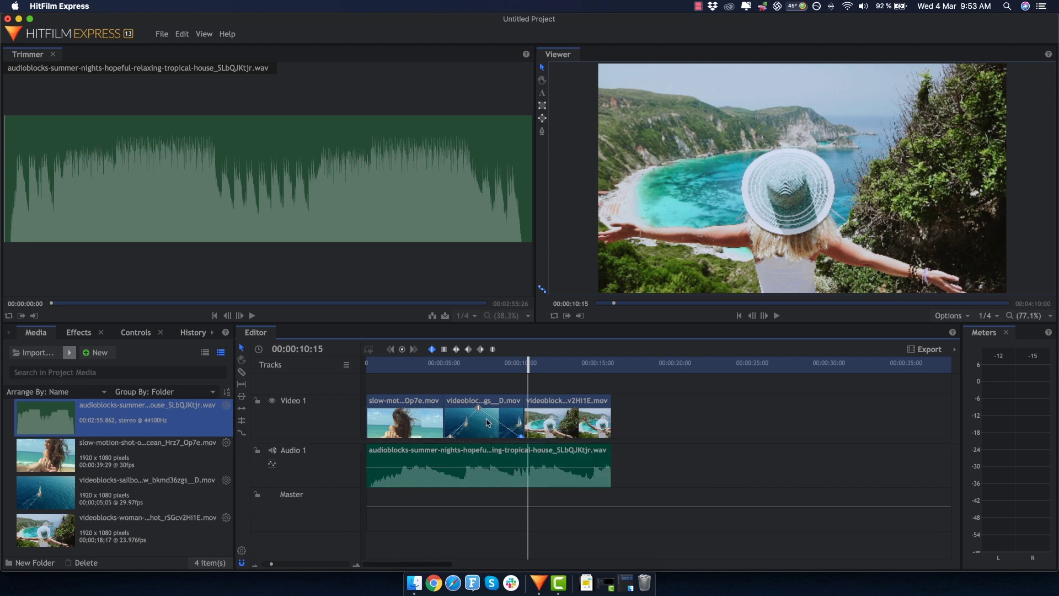
pyautogui.moveTo(488, 423)
pyautogui.mouseDown()
pyautogui.moveTo(480, 433)
pyautogui.moveTo(459, 424)
pyautogui.moveTo(490, 411)
pyautogui.mouseUp()
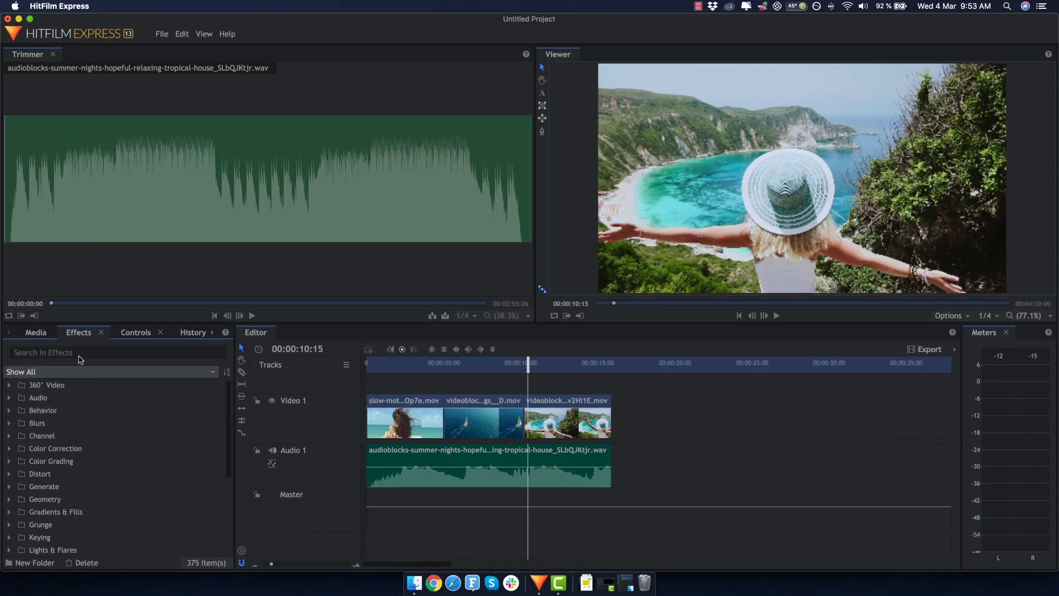
# Search the effects for 'fade' and add an audio Fade to the music track's start.
pyautogui.scroll(-5, 74, 434)
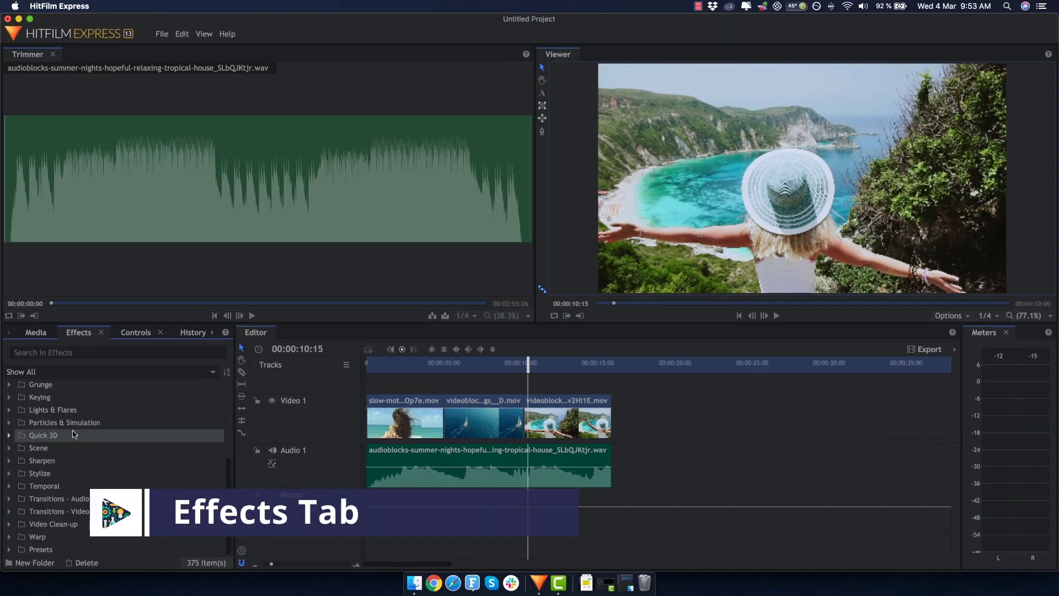
pyautogui.scroll(5, 75, 434)
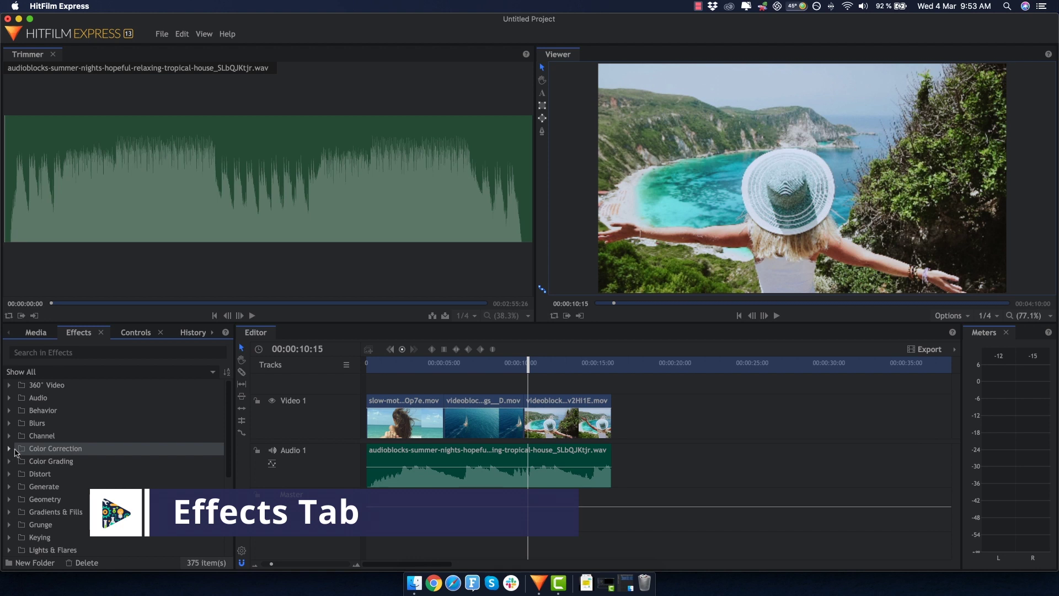
pyautogui.scroll(-5, 15, 452)
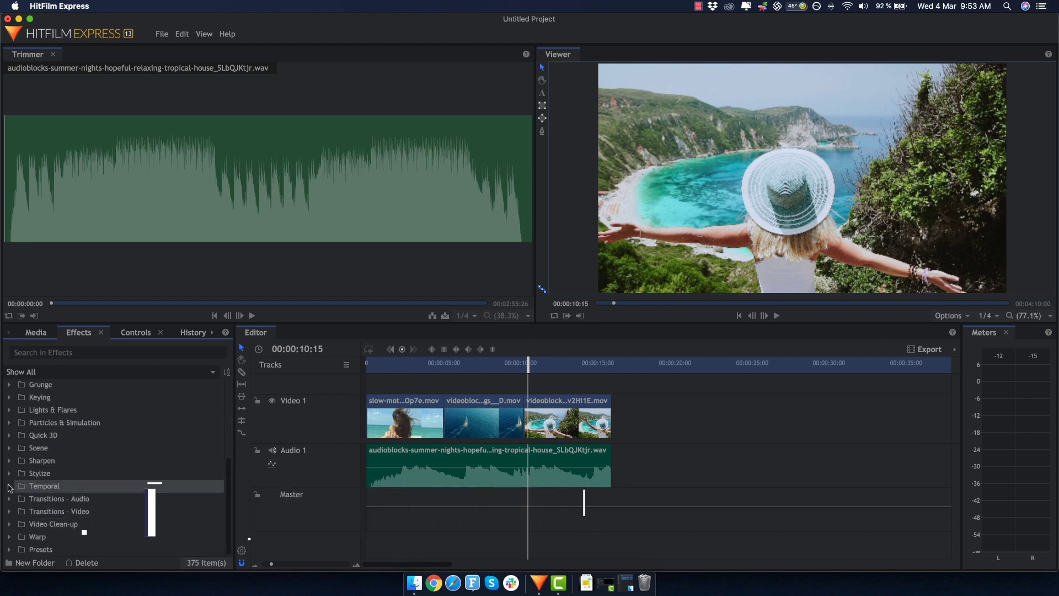
pyautogui.scroll(5, 11, 480)
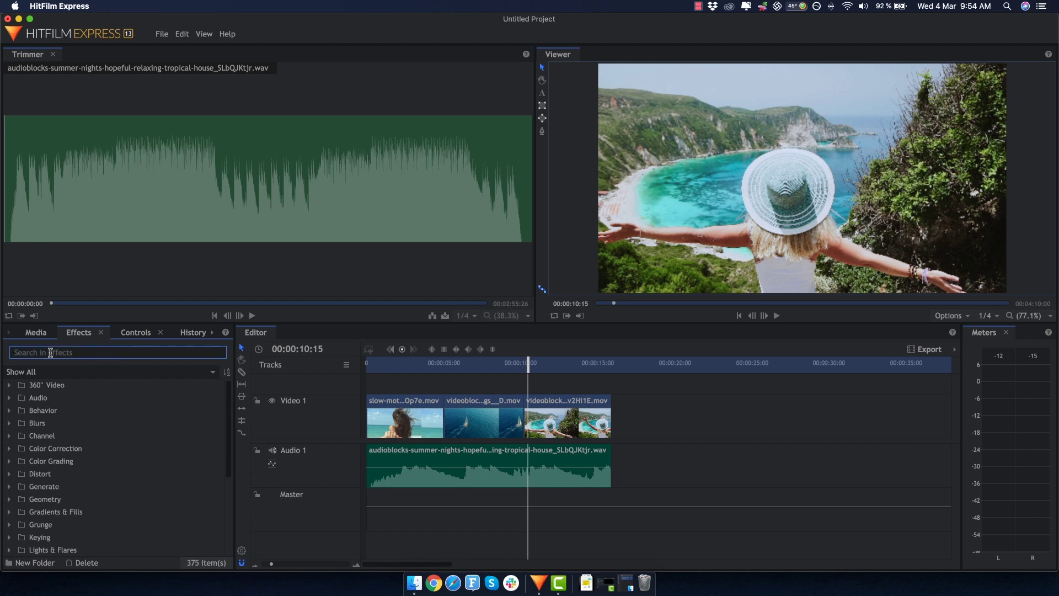
pyautogui.write('fade')
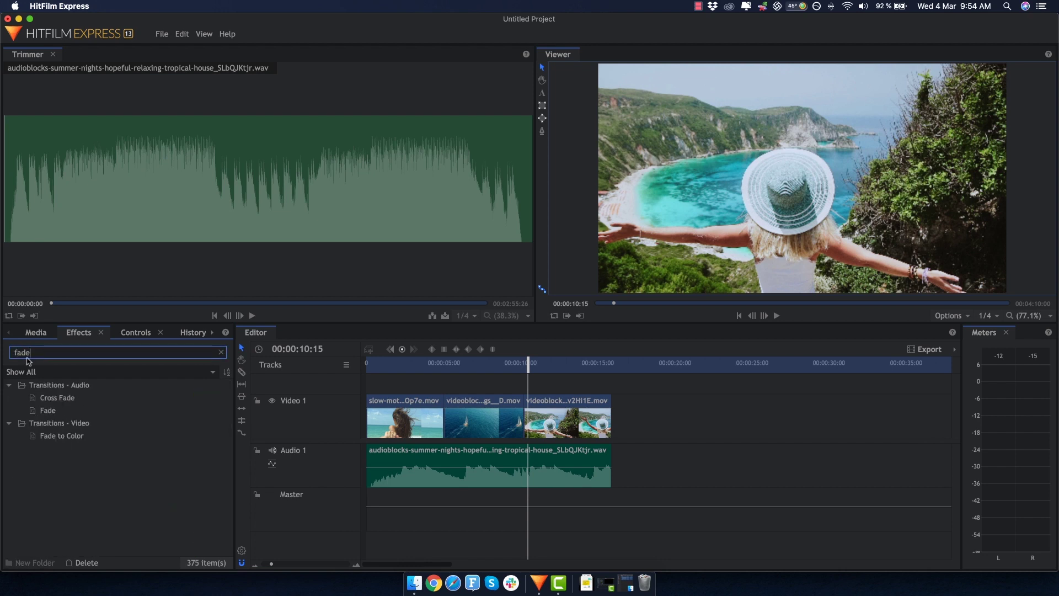
pyautogui.click(53, 413)
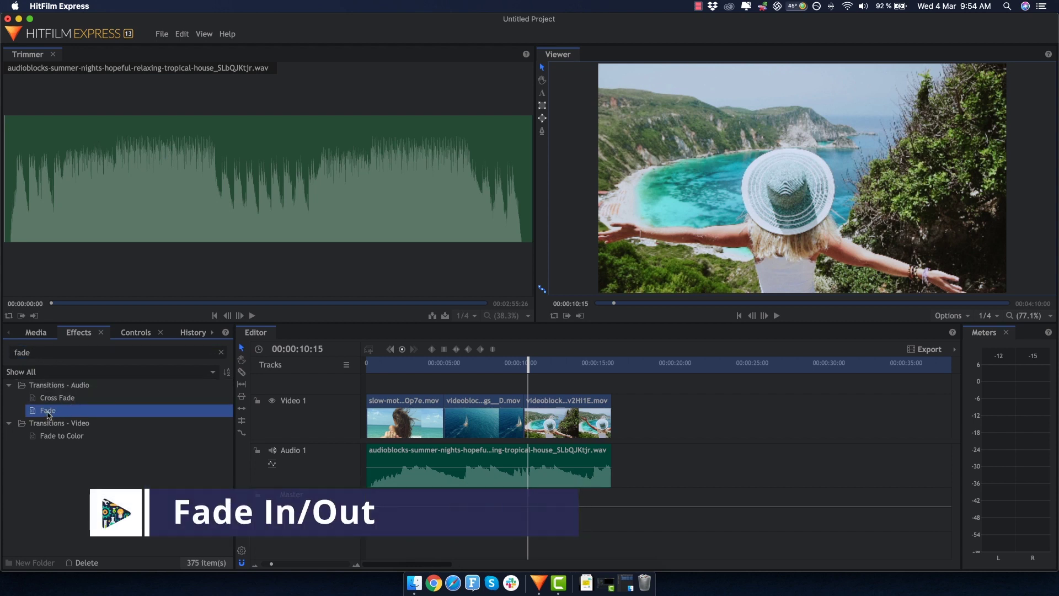
pyautogui.moveTo(364, 459); pyautogui.dragTo(369, 458)
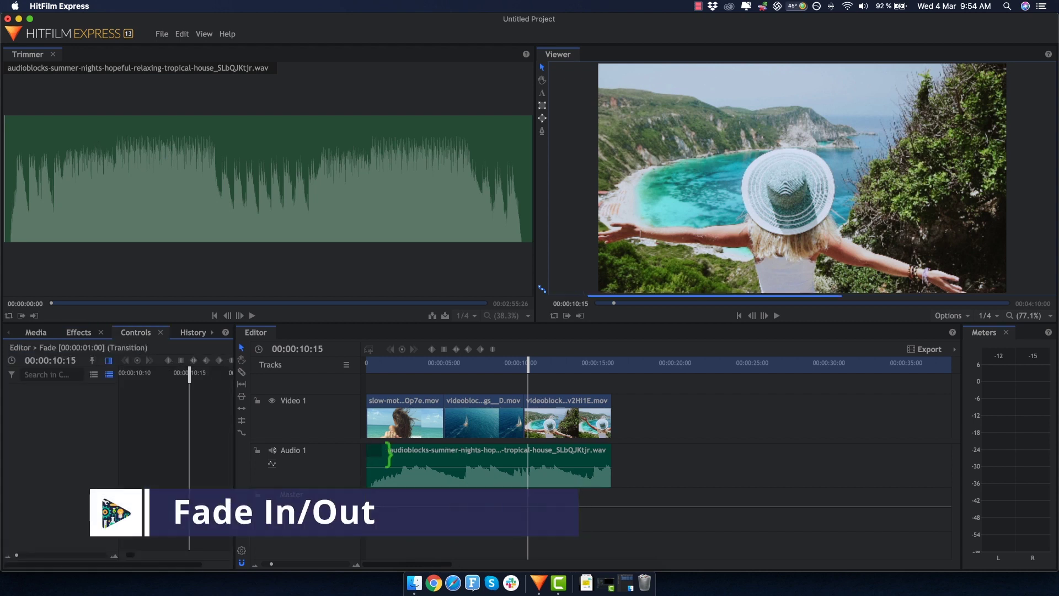
# Add a Fade to the music track's end and play back from about 12 seconds.
pyautogui.click(79, 332)
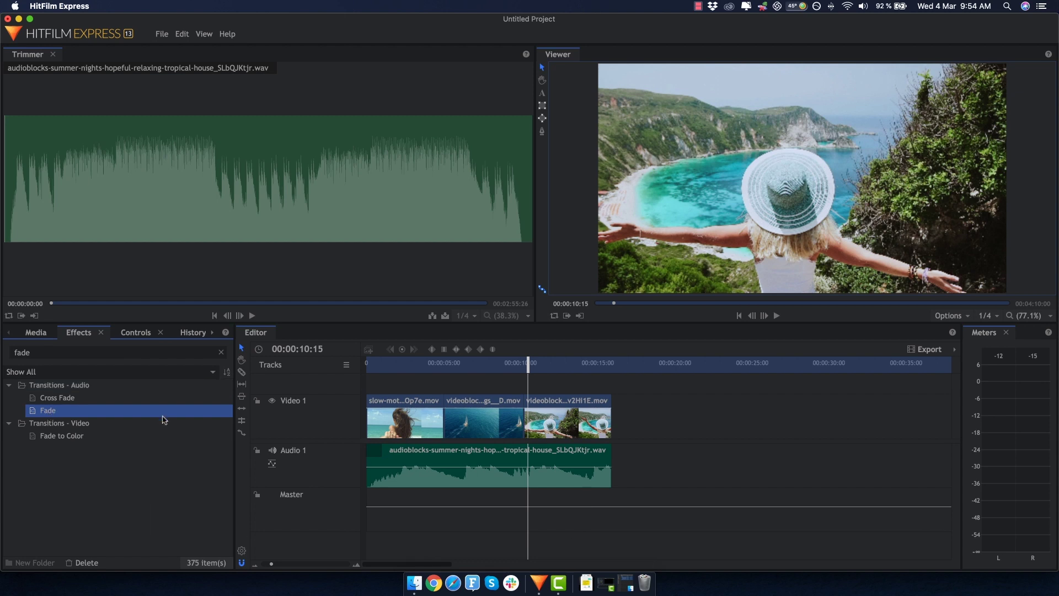
pyautogui.moveTo(597, 453); pyautogui.dragTo(578, 454)
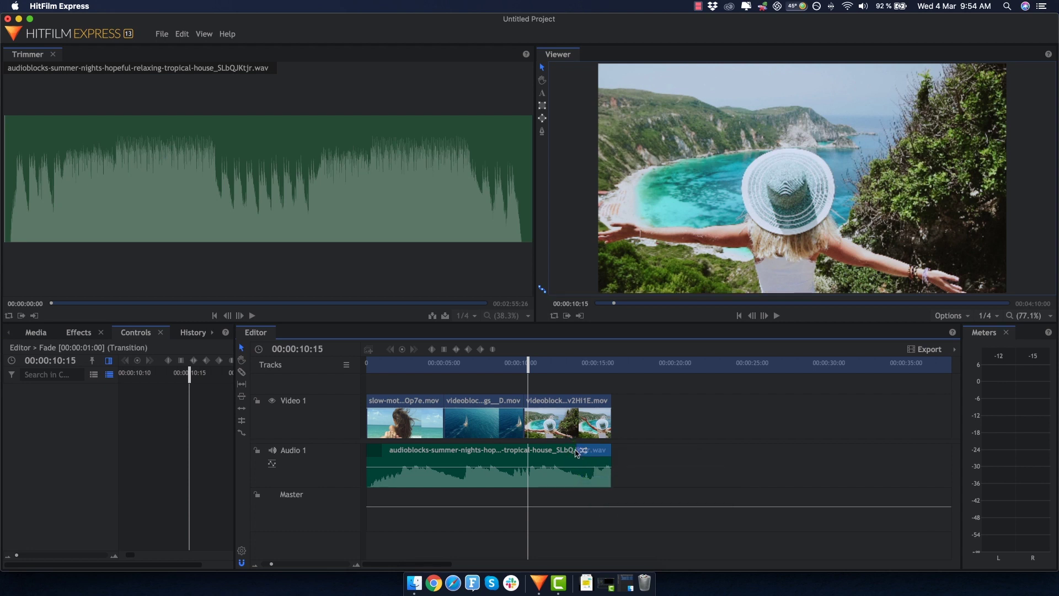
pyautogui.hotkey('ctrl', 'v')
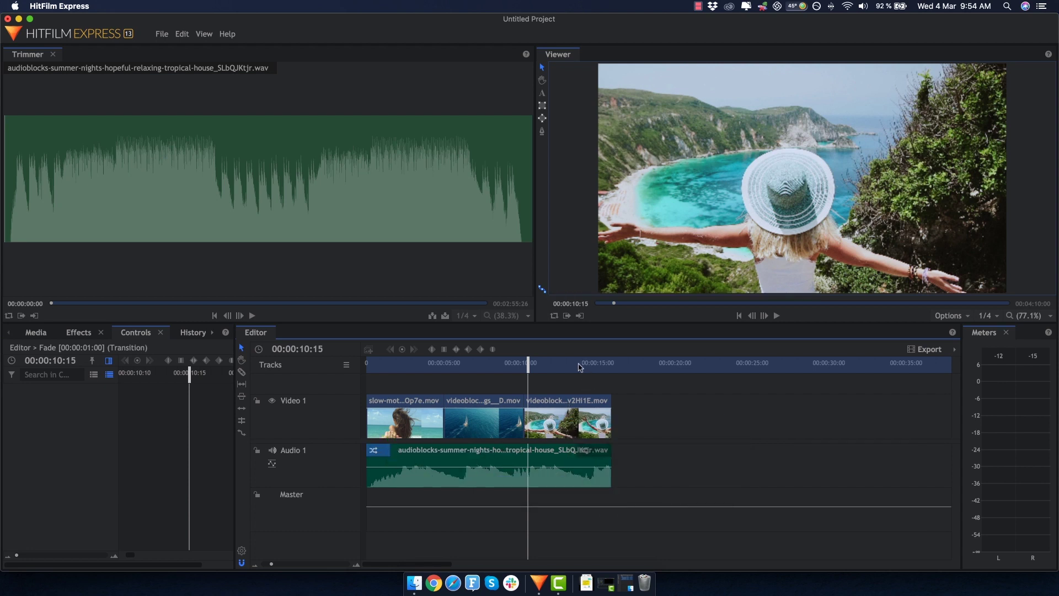
pyautogui.click(578, 365)
pyautogui.press('space')
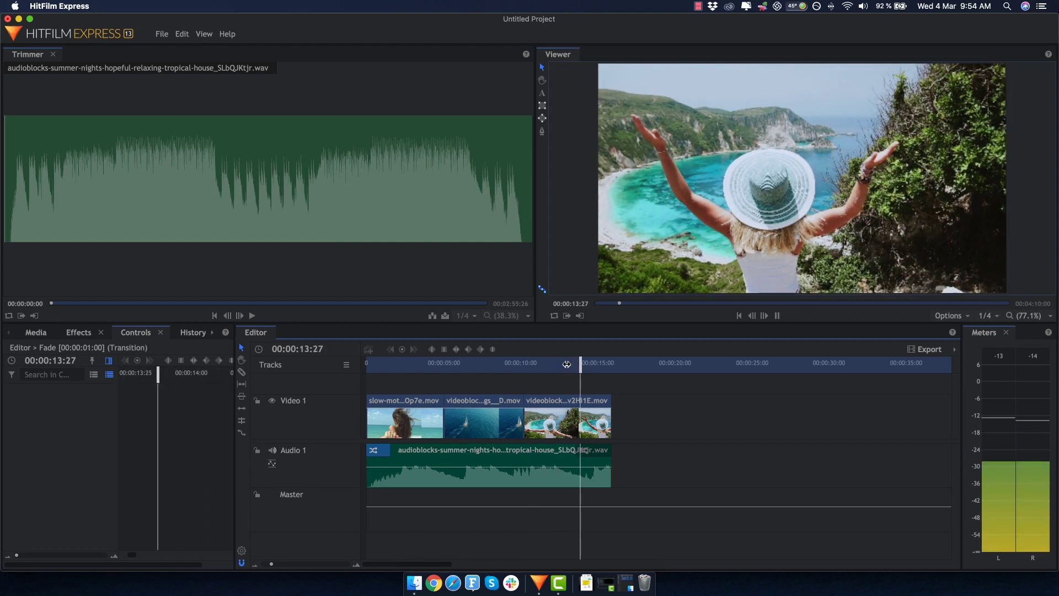
pyautogui.press('space')
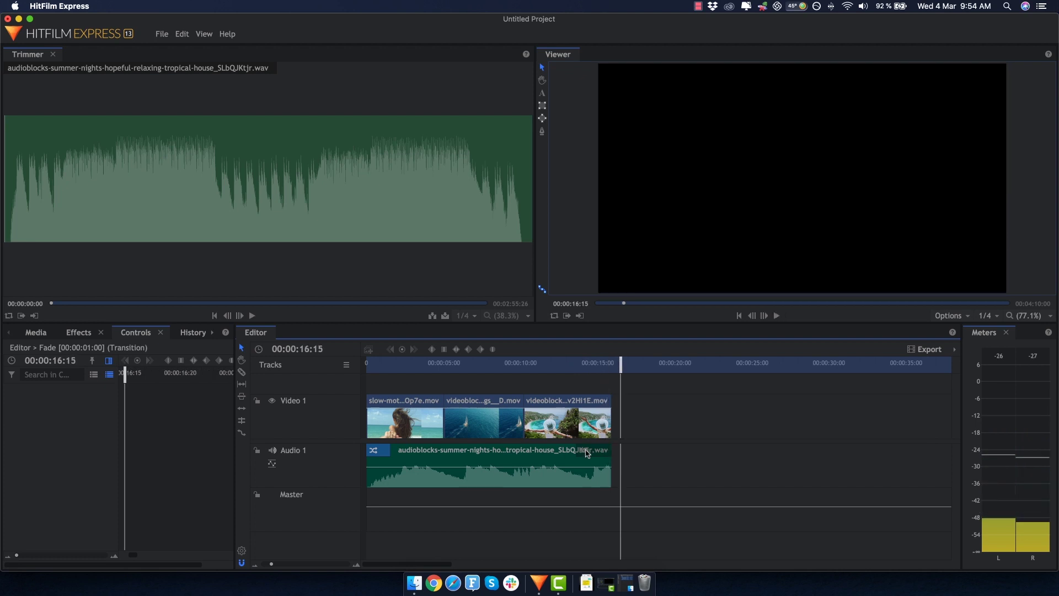
# Remove the music's end fade, preview the ending, then re-add the fade.
pyautogui.rightClick(586, 453)
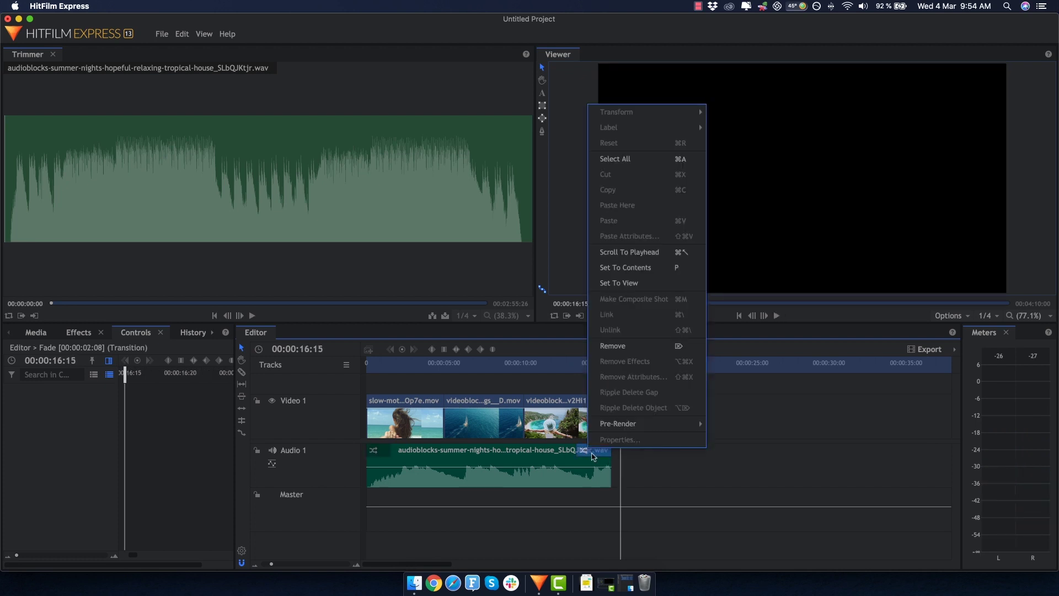
pyautogui.click(613, 346)
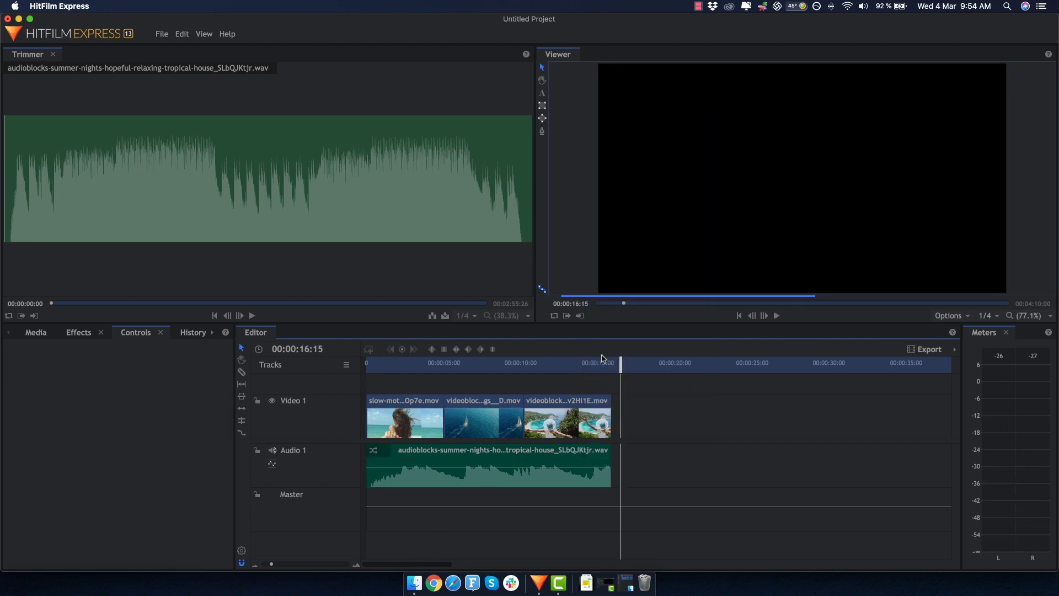
pyautogui.click(563, 364)
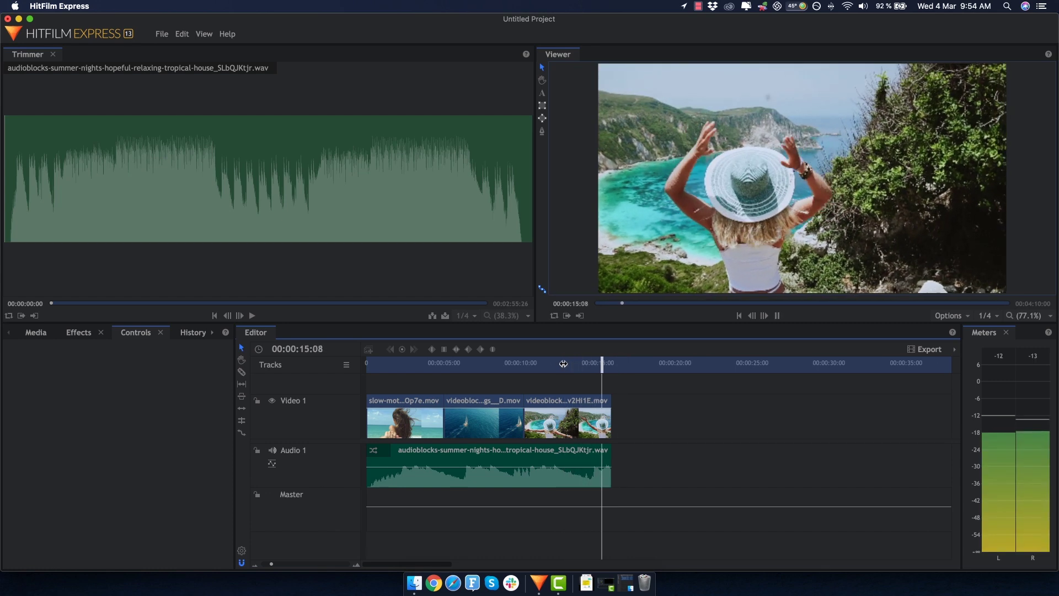
pyautogui.press('space')
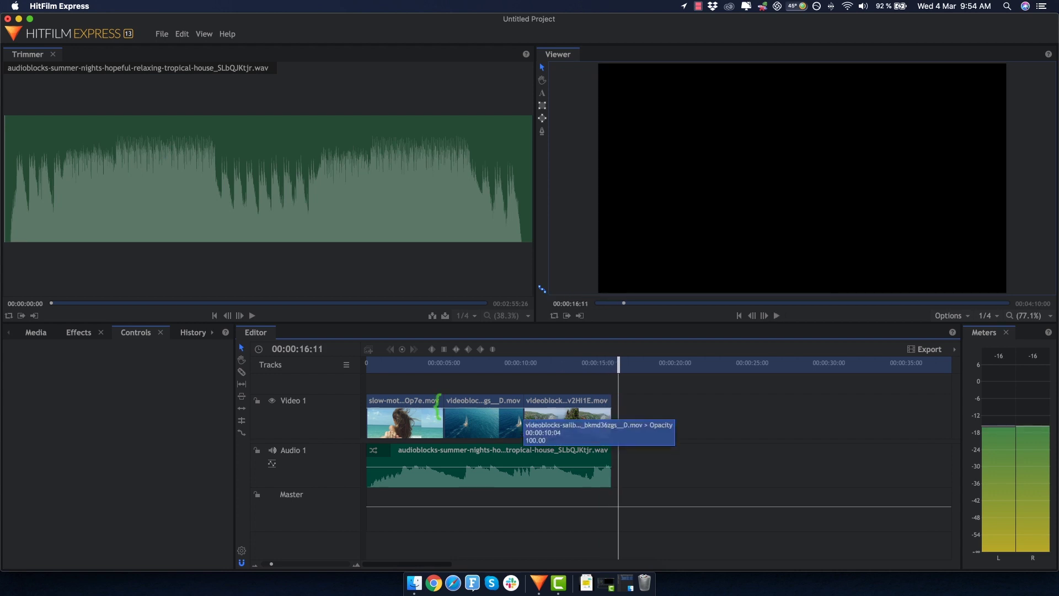
pyautogui.click(71, 336)
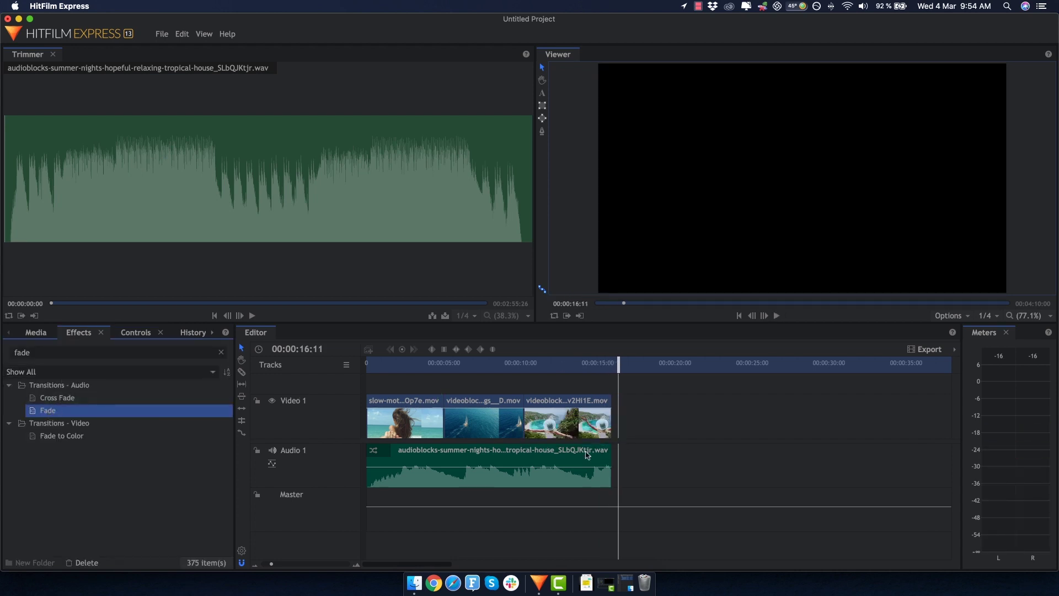
pyautogui.moveTo(592, 456); pyautogui.dragTo(596, 456)
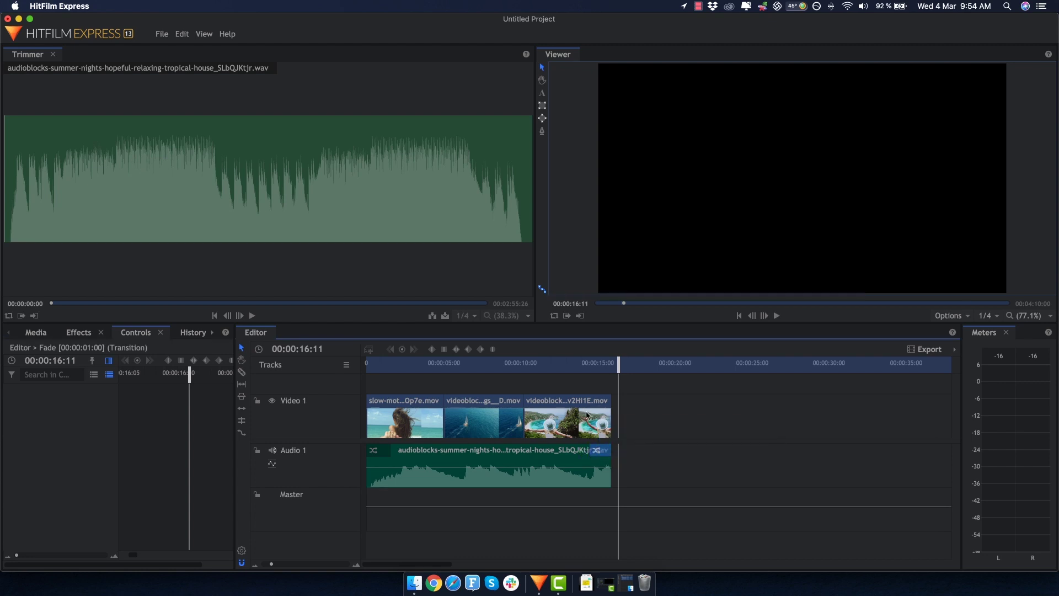
# Apply Fade to Color to the last clip's end and play back from 00:00:13:22.
pyautogui.click(81, 333)
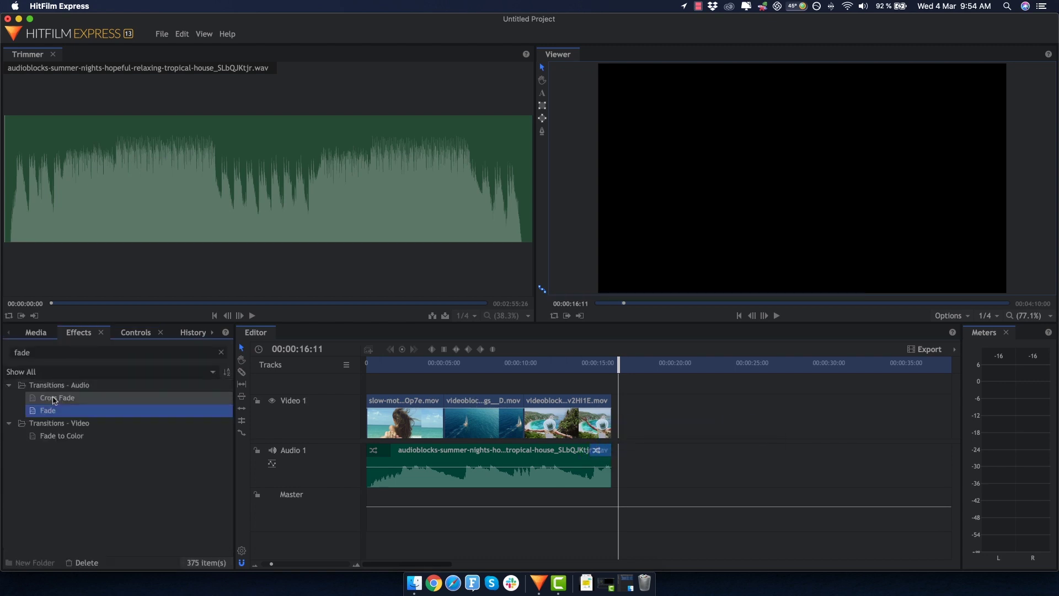
pyautogui.click(63, 434)
pyautogui.moveTo(65, 441); pyautogui.dragTo(583, 399)
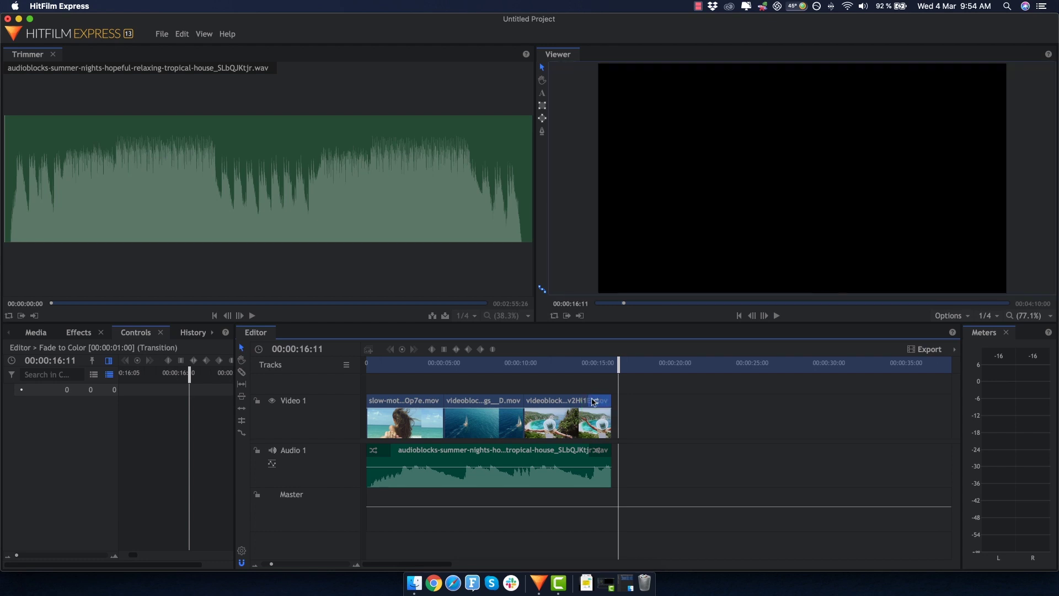
pyautogui.click(579, 364)
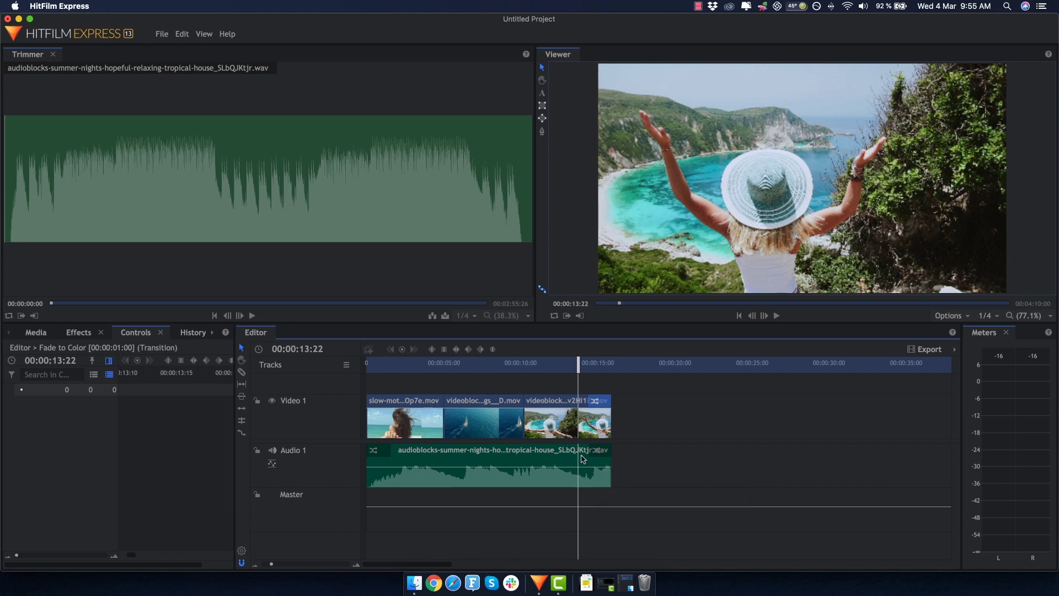
pyautogui.press('space')
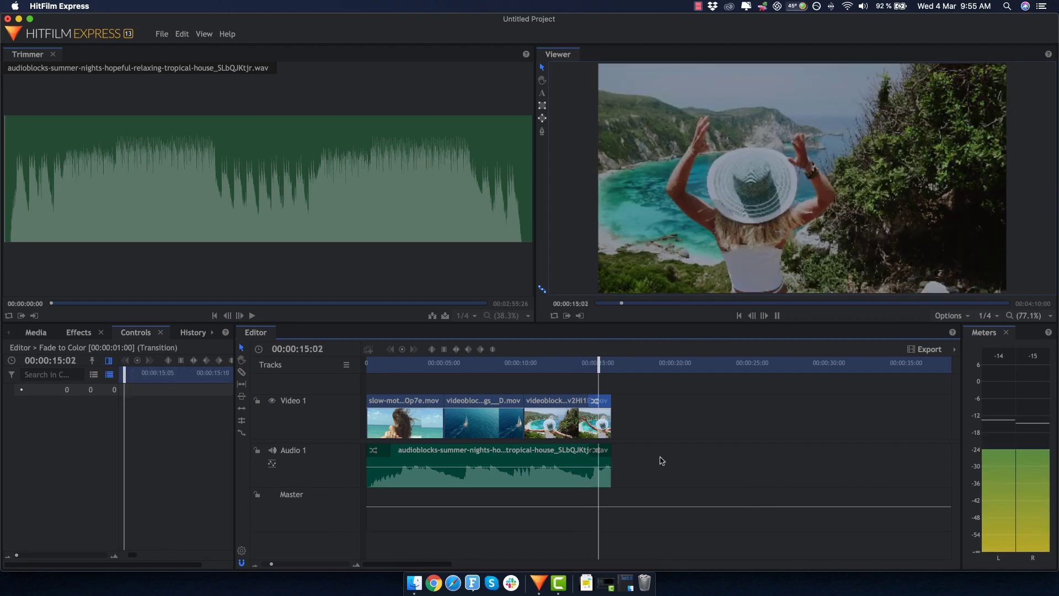
# Clear the 'fade' search and drop a Cross Dissolve between the first two clips.
pyautogui.click(78, 332)
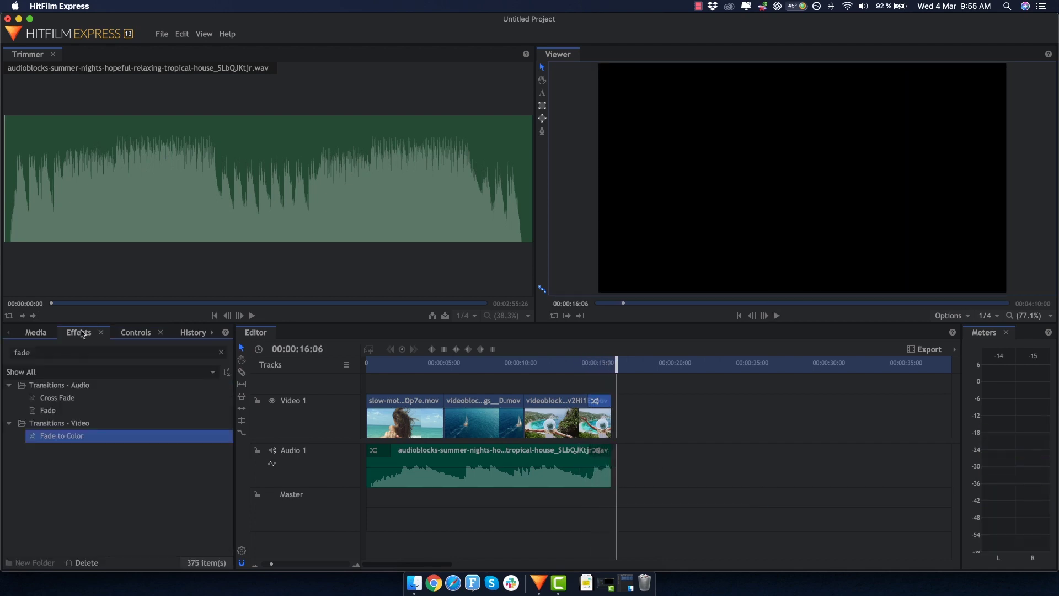
pyautogui.click(221, 353)
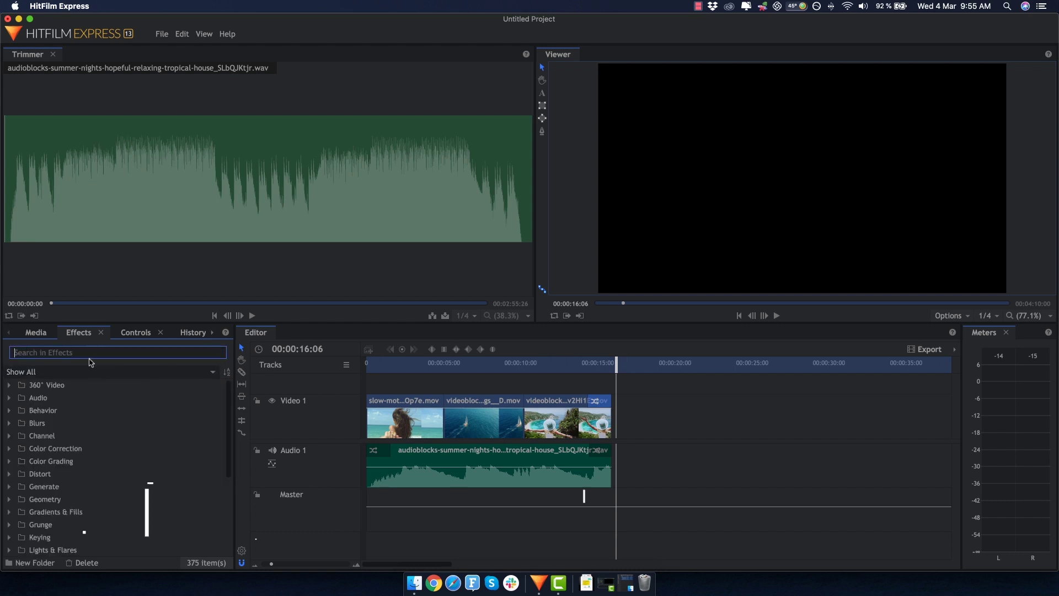
pyautogui.scroll(-5, 77, 464)
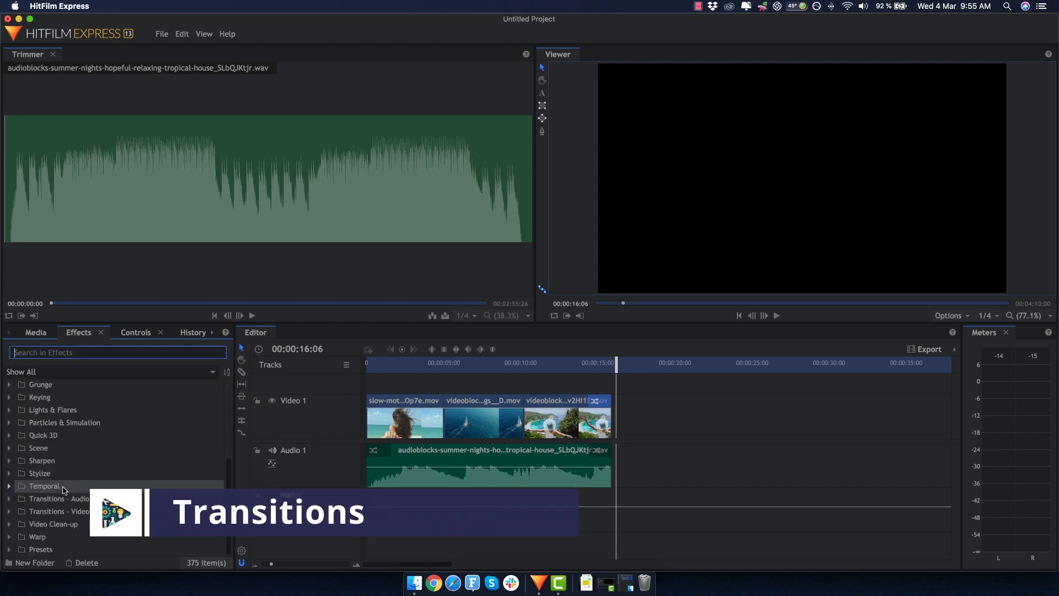
pyautogui.click(9, 514)
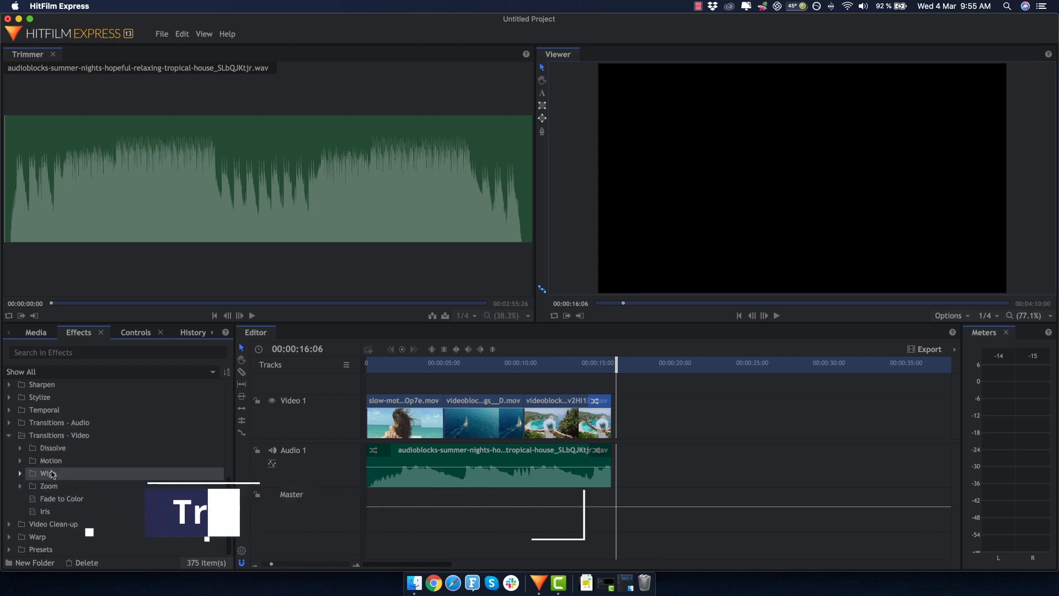
pyautogui.click(20, 448)
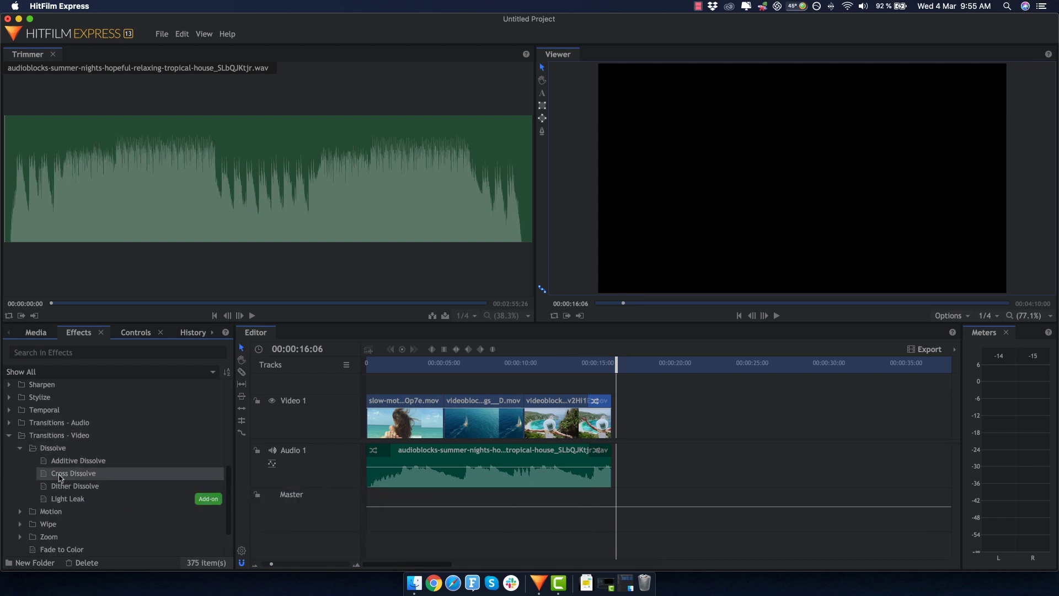
pyautogui.moveTo(61, 478); pyautogui.dragTo(439, 410)
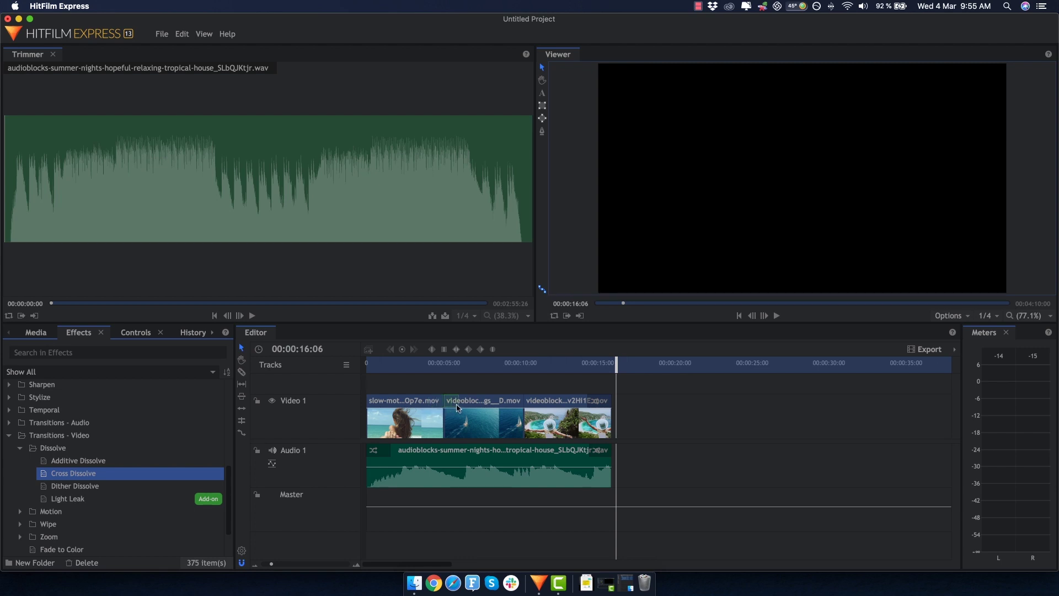
# Play the cross dissolve back from 4 seconds.
pyautogui.click(442, 409)
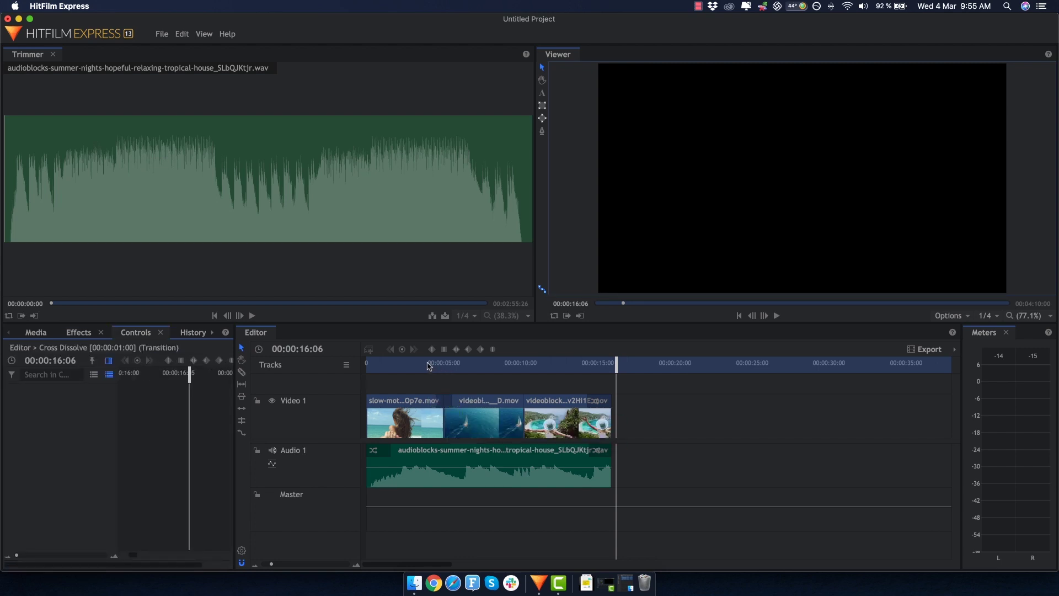
pyautogui.click(429, 366)
pyautogui.press('space')
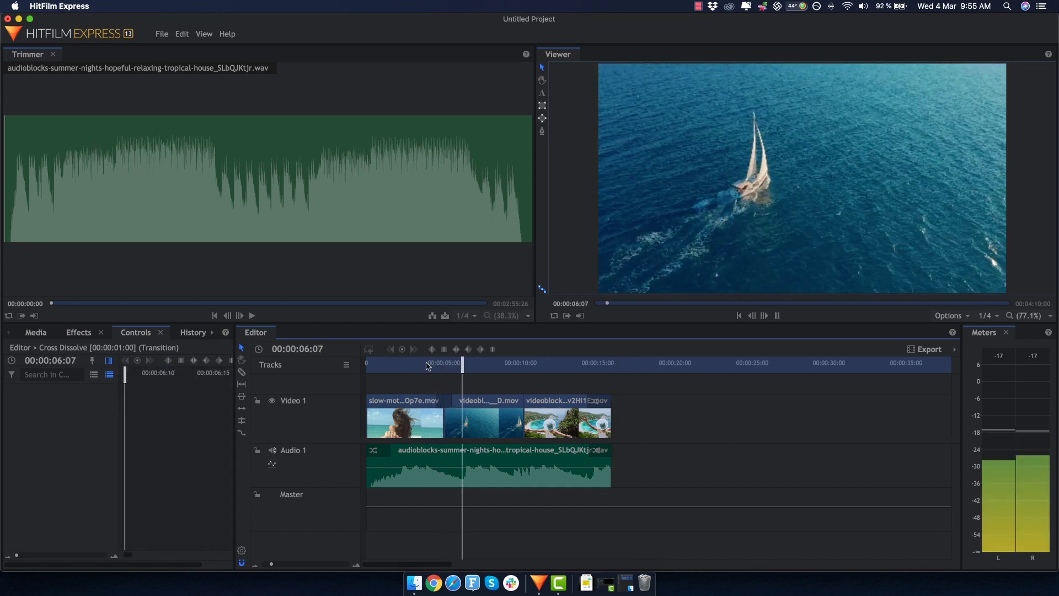
pyautogui.press('space')
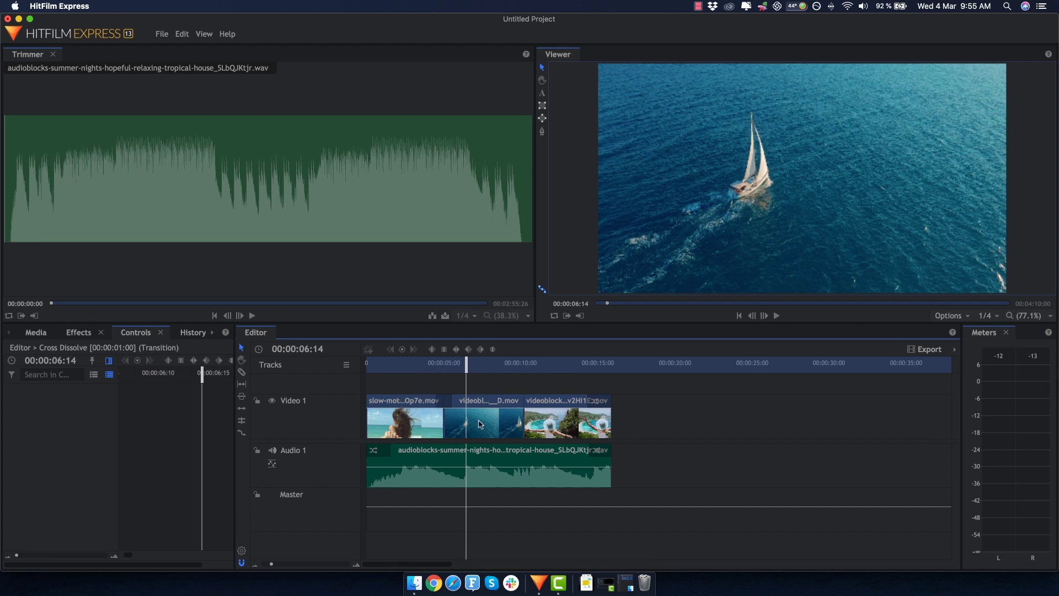
# Collapse the Video Transitions category in the effects list.
pyautogui.click(78, 332)
pyautogui.click(10, 437)
pyautogui.scroll(4, 63, 448)
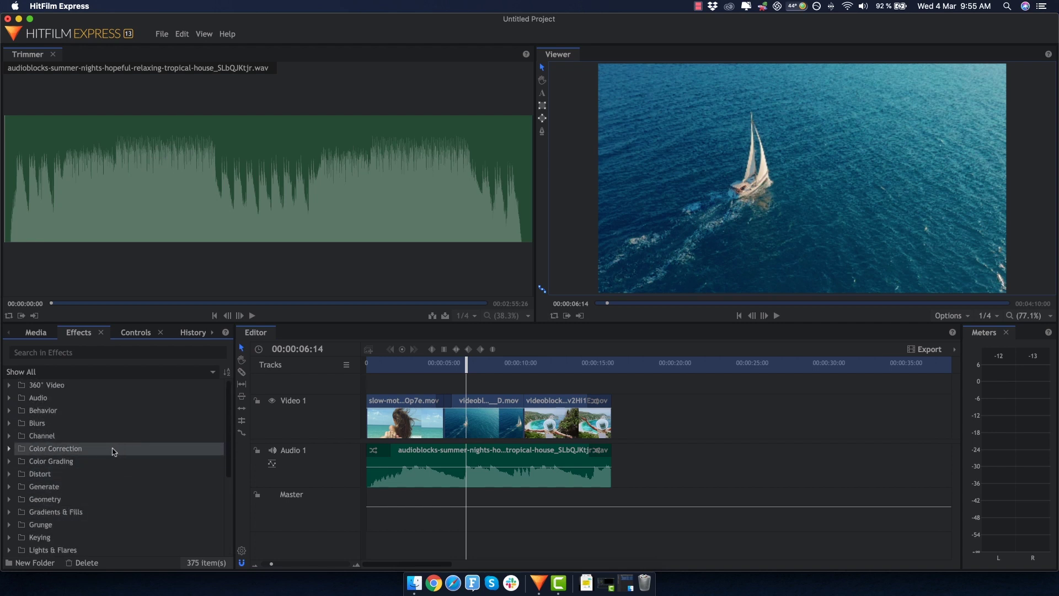
pyautogui.scroll(-5, 28, 459)
pyautogui.scroll(5, 62, 433)
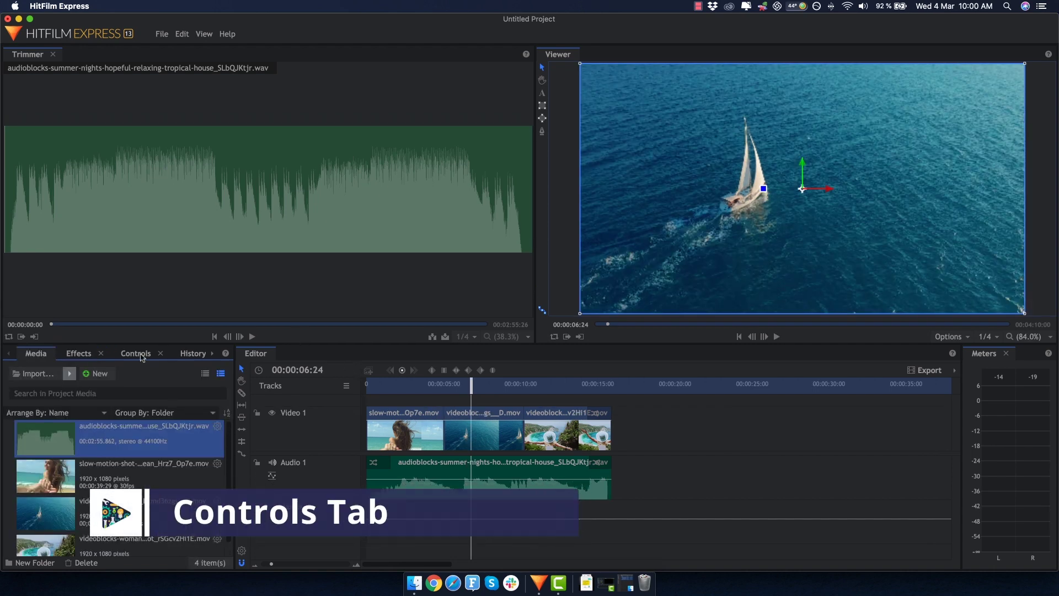
# Show the sailboat clip's Transform controls, try shifting its position, then undo back to centre.
pyautogui.click(136, 354)
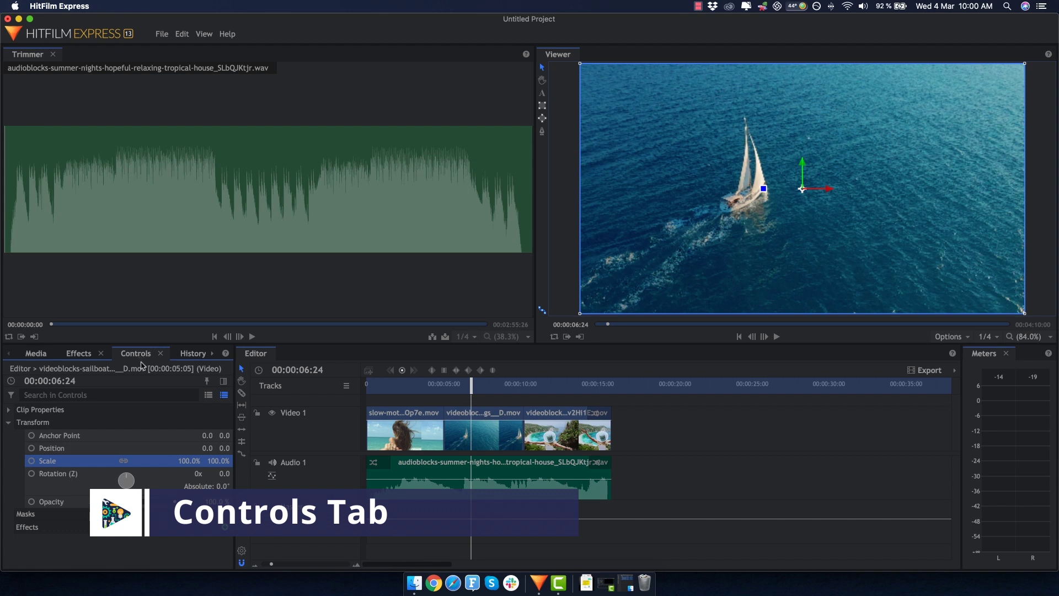
pyautogui.click(483, 441)
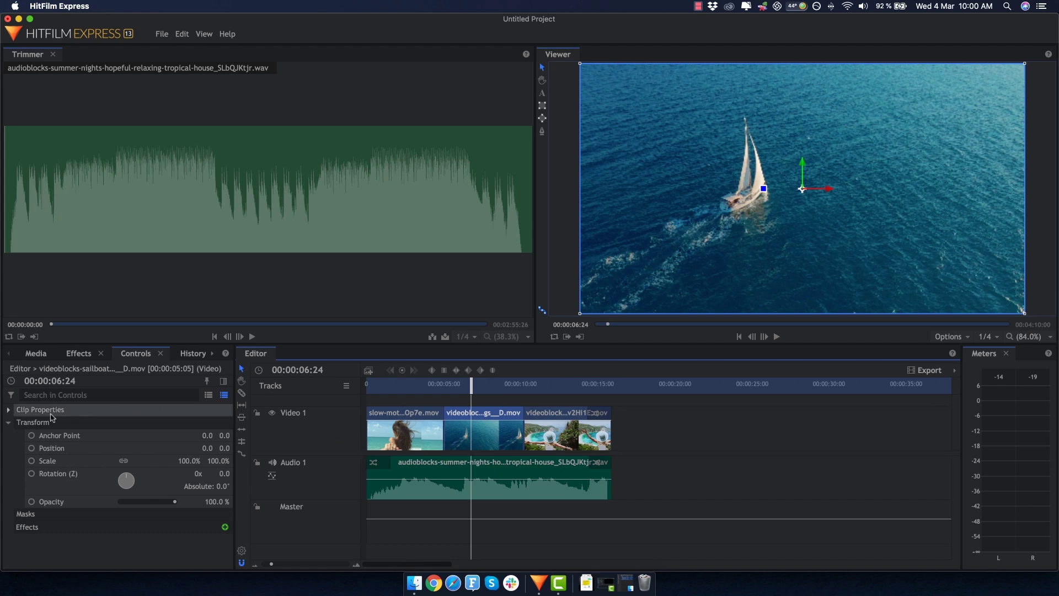
pyautogui.click(9, 423)
pyautogui.click(9, 423)
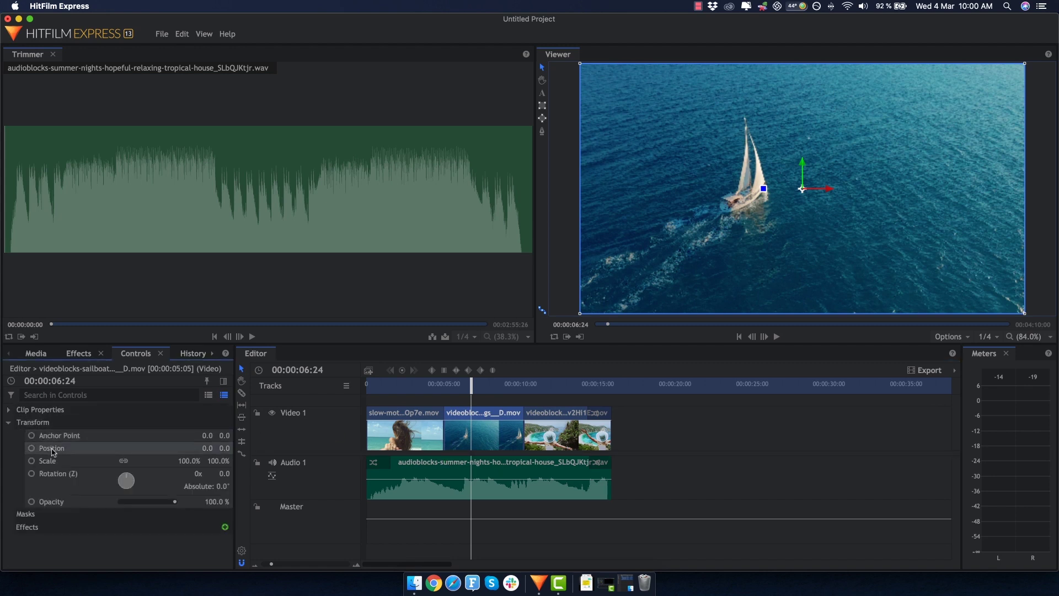
pyautogui.moveTo(207, 448)
pyautogui.mouseDown()
pyautogui.moveTo(149, 448)
pyautogui.moveTo(203, 448)
pyautogui.mouseUp()
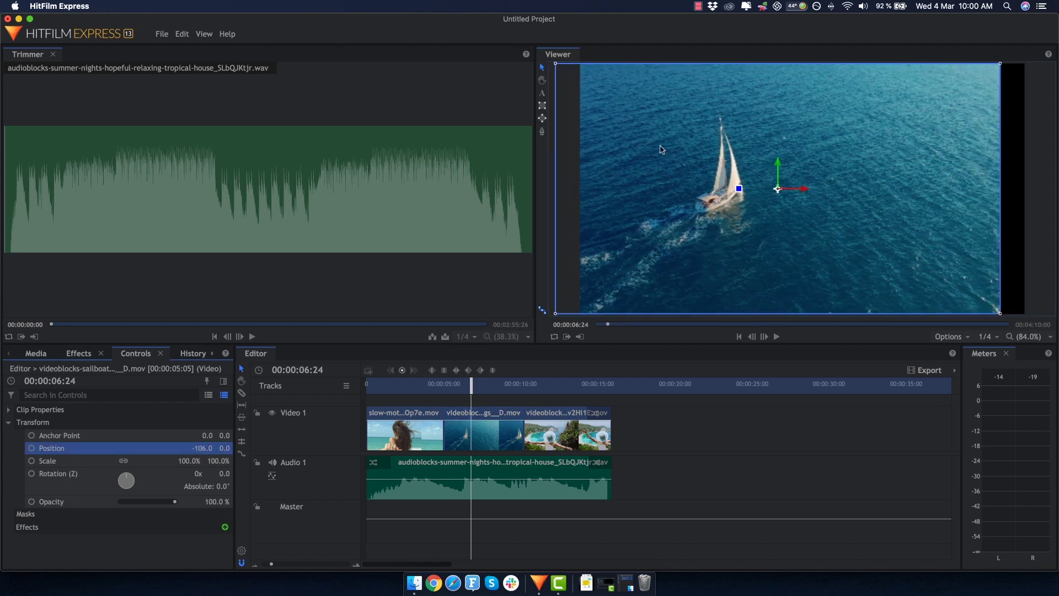
pyautogui.moveTo(662, 149); pyautogui.dragTo(740, 165)
pyautogui.hotkey('ctrl', 'z')
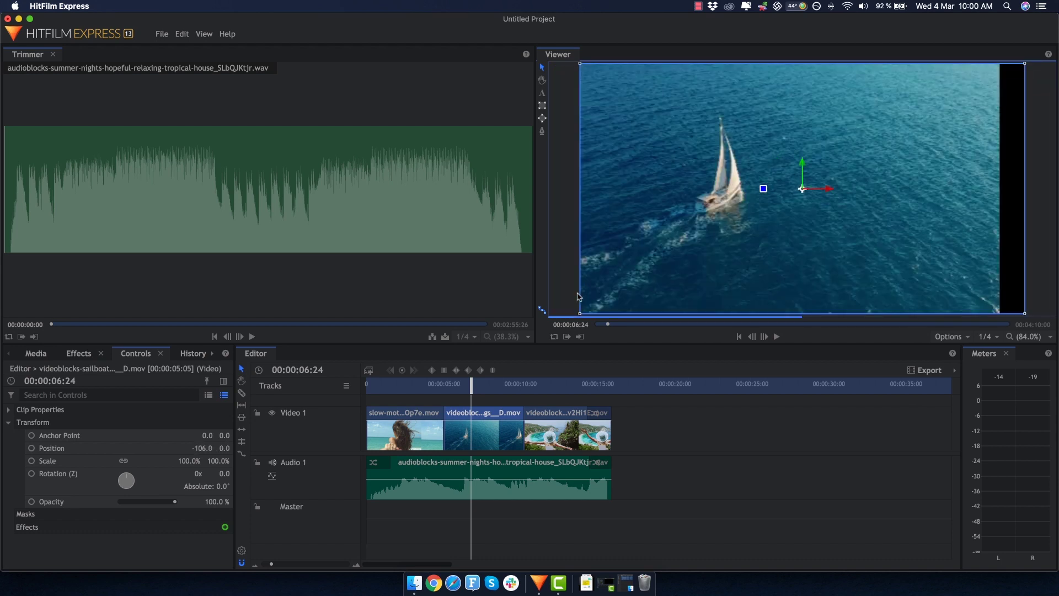
pyautogui.hotkey('ctrl', 'z')
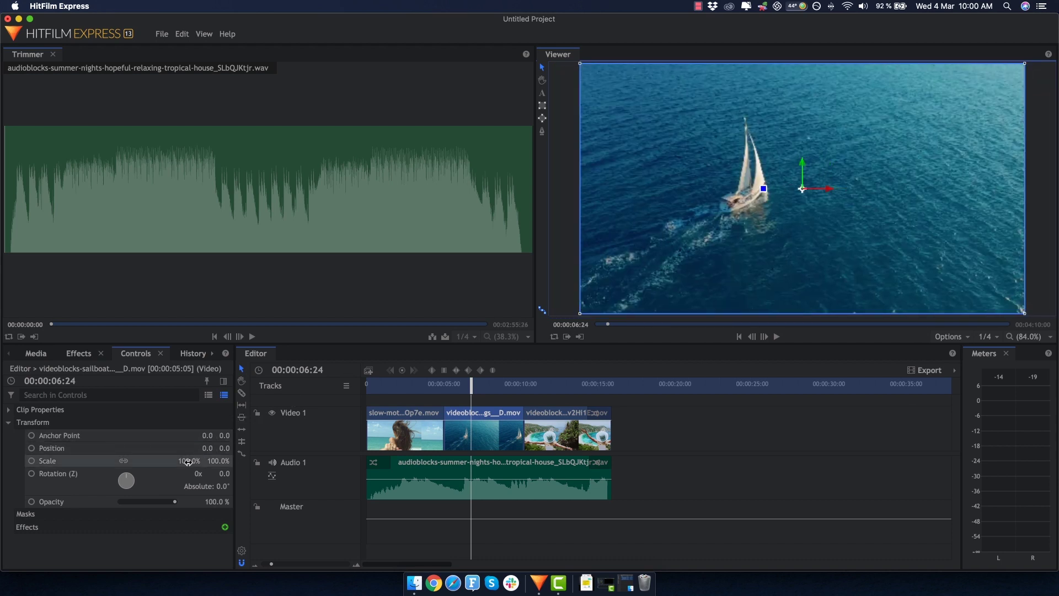
# Try half scale and a rotation, then undo back to 100% scale and 0° rotation.
pyautogui.moveTo(187, 462); pyautogui.dragTo(130, 482)
pyautogui.click(222, 474)
pyautogui.write('9.0')
pyautogui.press('Return')
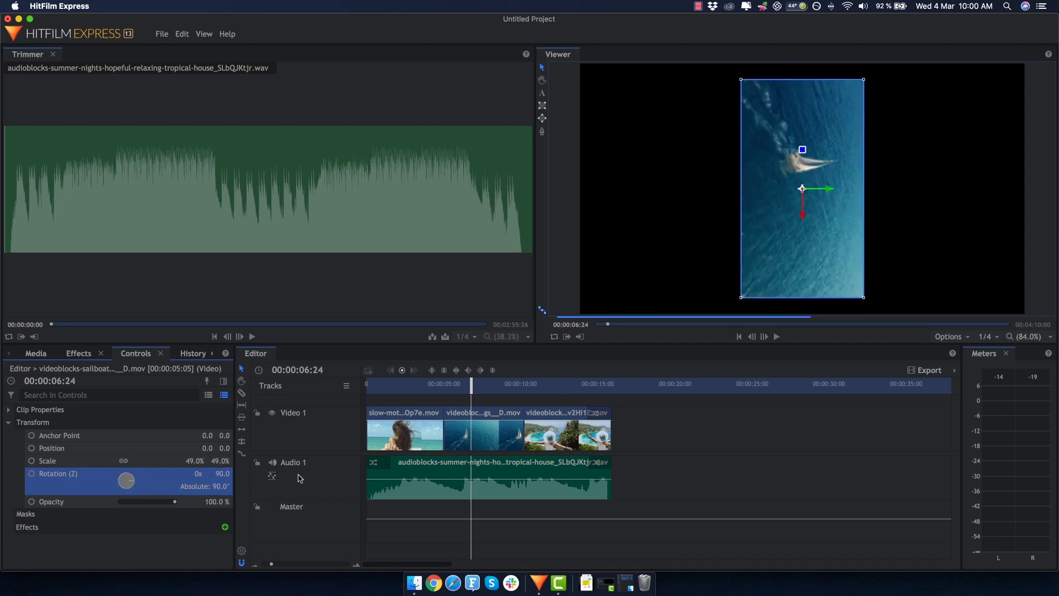
pyautogui.press('super+z')
pyautogui.press('super+z')
pyautogui.press('super+z')
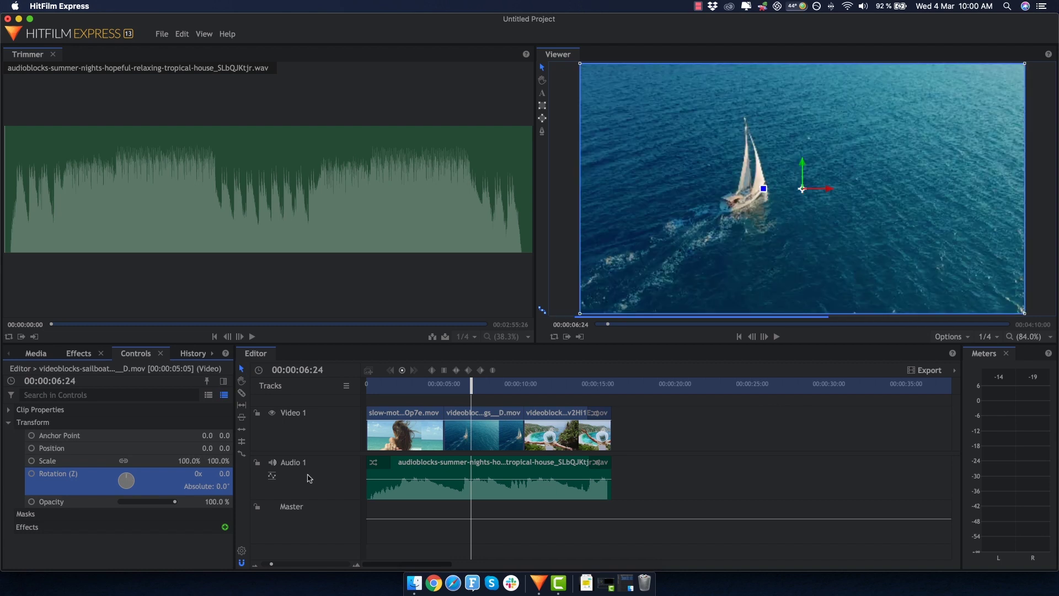
pyautogui.click(126, 566)
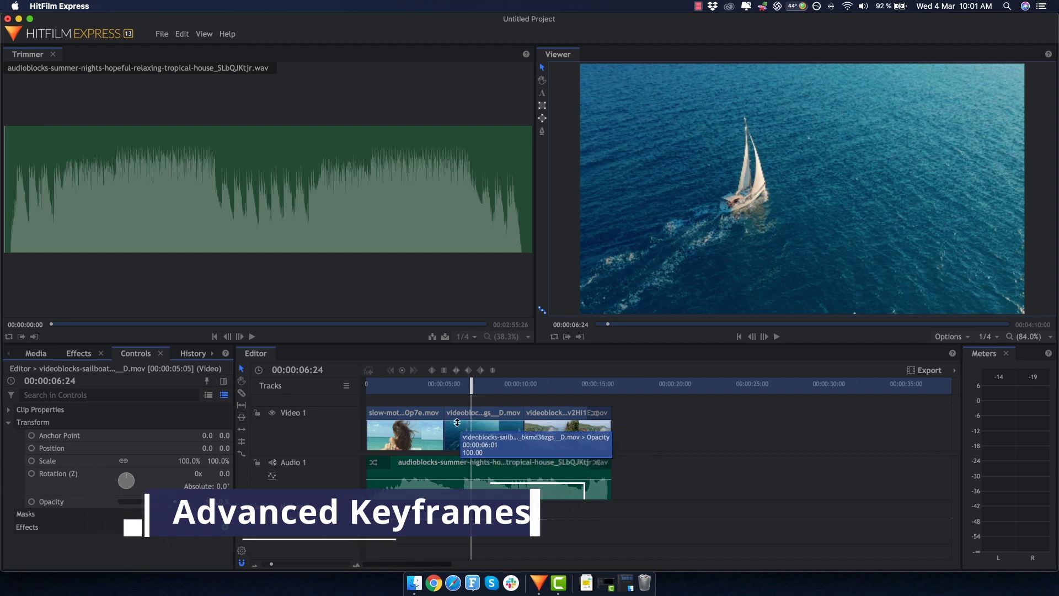
# Display the Controls keyframe timeline, widen the panel, and add three Opacity keyframes to the sailboat clip.
pyautogui.doubleClick(454, 420)
pyautogui.doubleClick(477, 420)
pyautogui.doubleClick(505, 420)
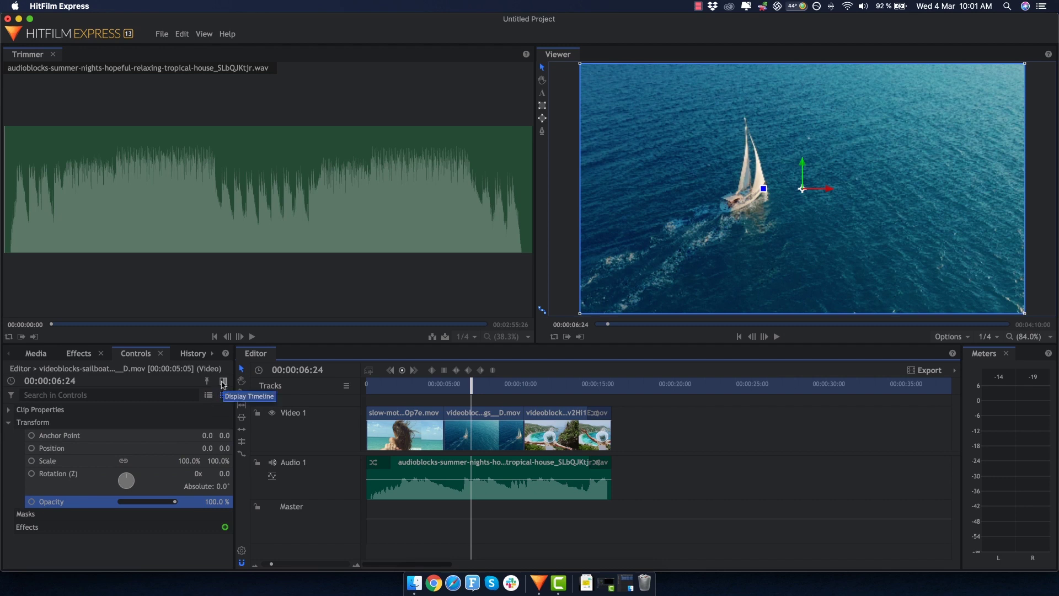
pyautogui.click(223, 383)
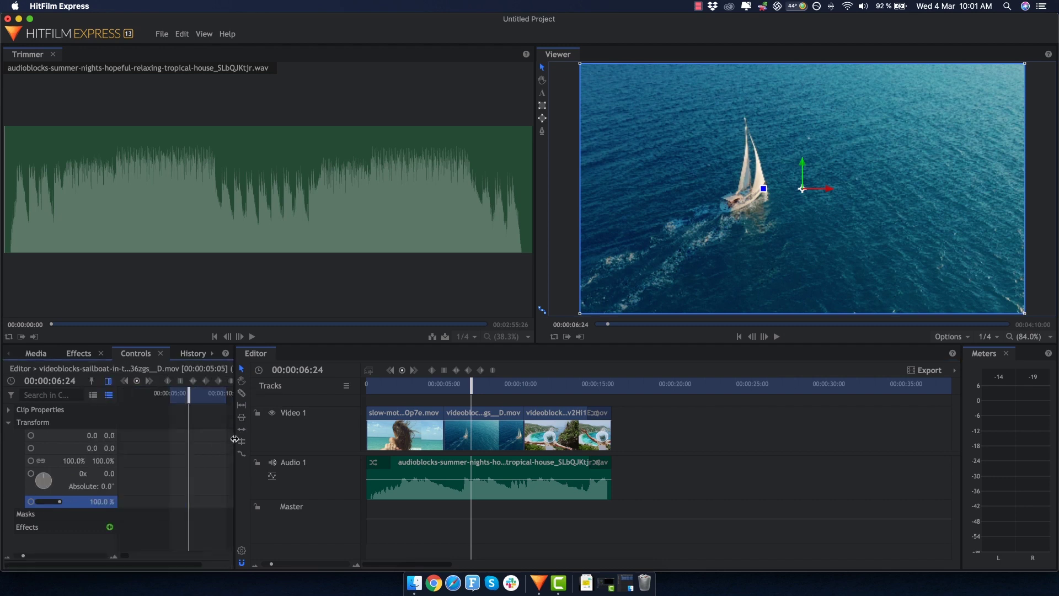
pyautogui.moveTo(235, 439); pyautogui.dragTo(381, 439)
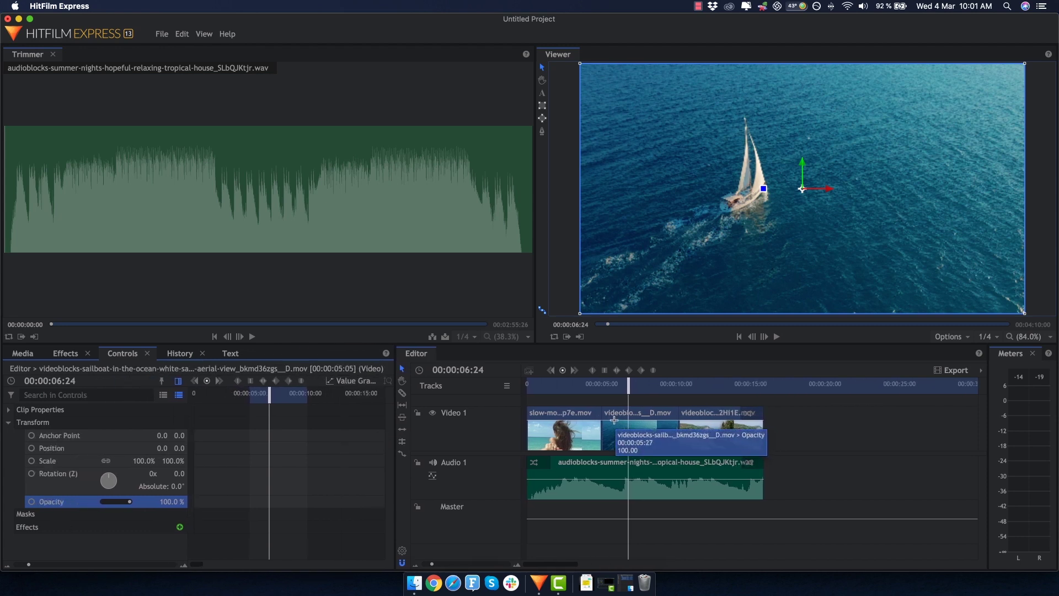
pyautogui.keyDown('super'); pyautogui.click(615, 420); pyautogui.keyUp('super')
pyautogui.keyDown('super'); pyautogui.click(631, 420); pyautogui.keyUp('super')
pyautogui.keyDown('super'); pyautogui.click(657, 420); pyautogui.keyUp('super')
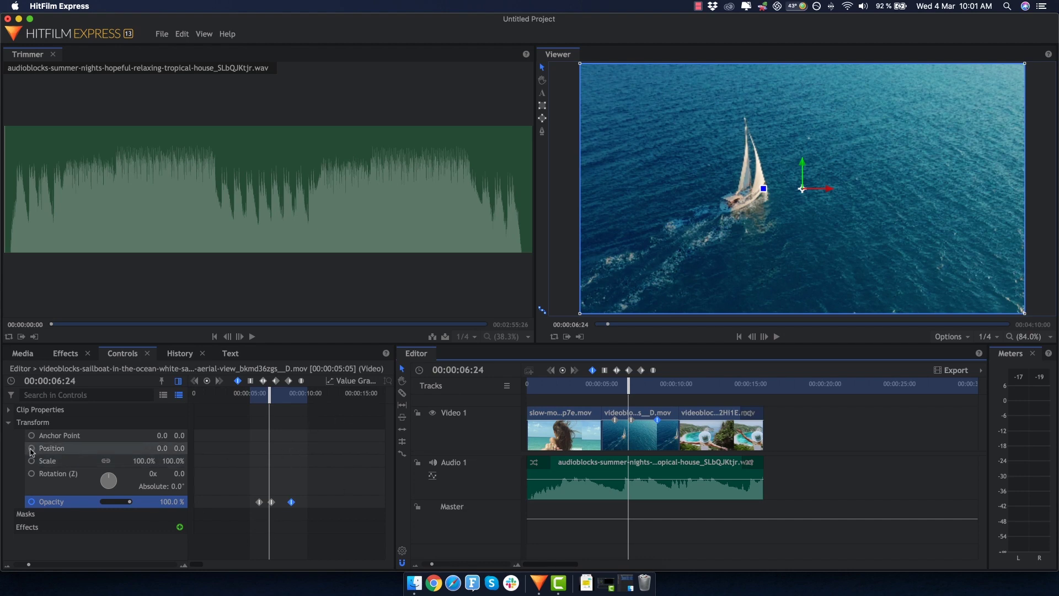
# At 00:00:05:26, keyframe the sailboat clip's position shifted 646 pixels left.
pyautogui.moveTo(266, 399); pyautogui.dragTo(258, 398)
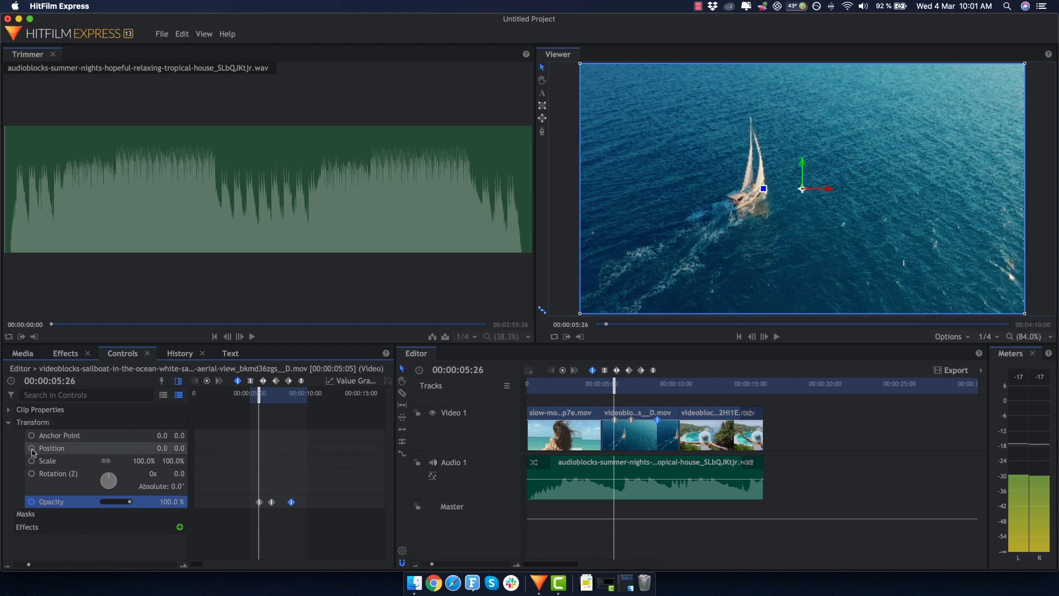
pyautogui.click(32, 449)
pyautogui.click(32, 450)
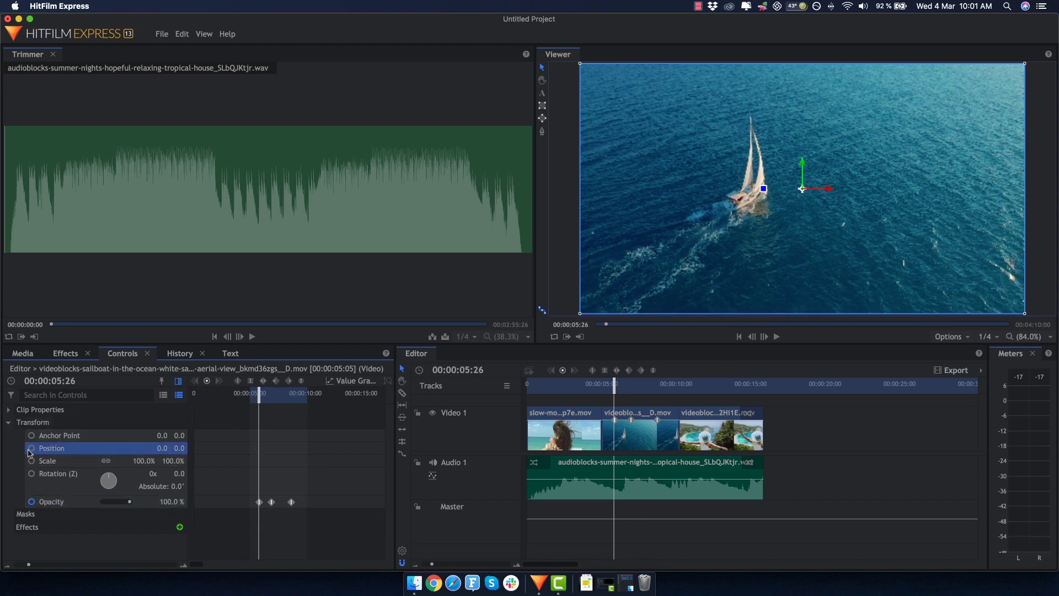
pyautogui.click(32, 448)
pyautogui.moveTo(802, 188); pyautogui.dragTo(602, 189)
# Keyframe Scale at 50%, then at 00:00:09:01 set Scale 100 and move the clip back to fill the frame.
pyautogui.click(31, 460)
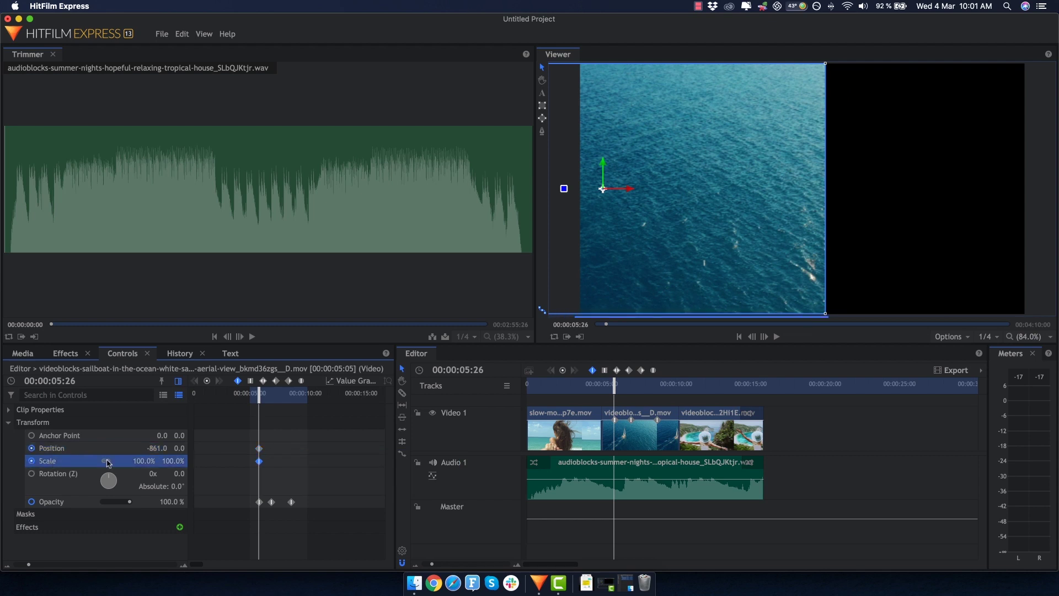
pyautogui.moveTo(143, 460); pyautogui.dragTo(114, 461)
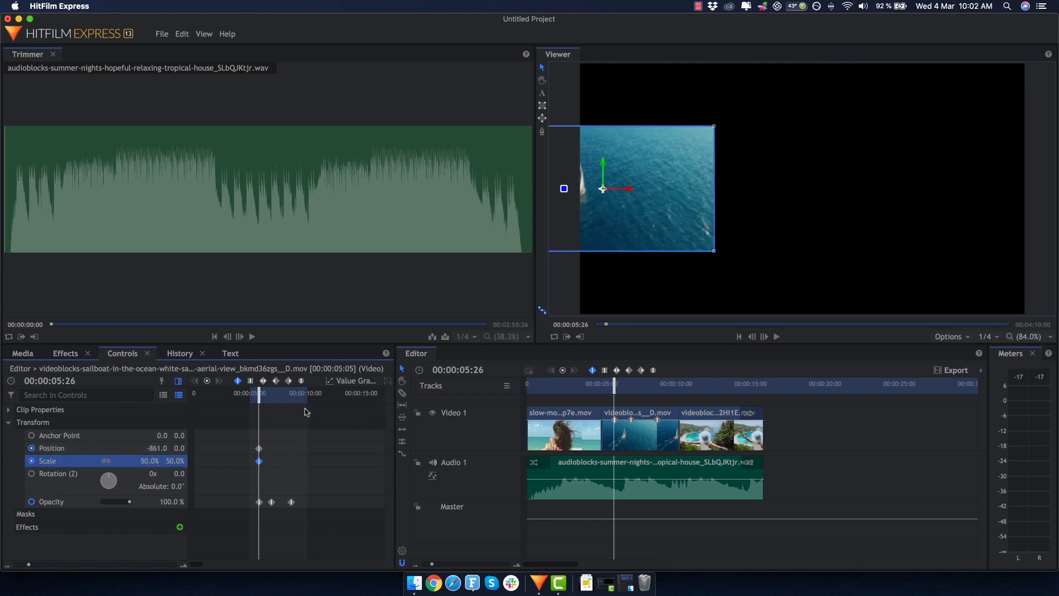
pyautogui.click(294, 396)
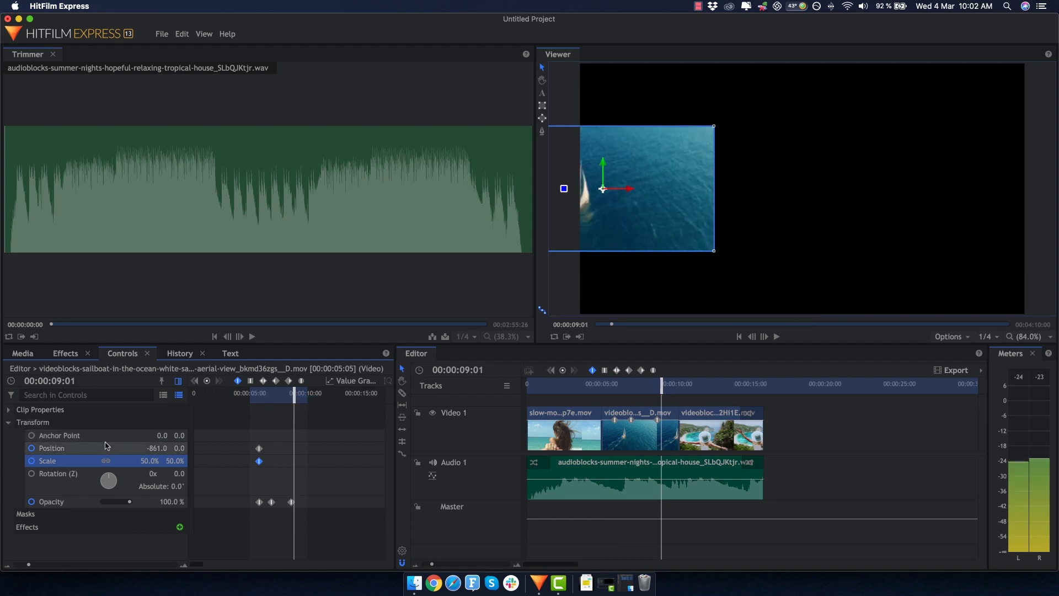
pyautogui.click(153, 460)
pyautogui.write('100')
pyautogui.press('Return')
pyautogui.moveTo(156, 448); pyautogui.dragTo(240, 467)
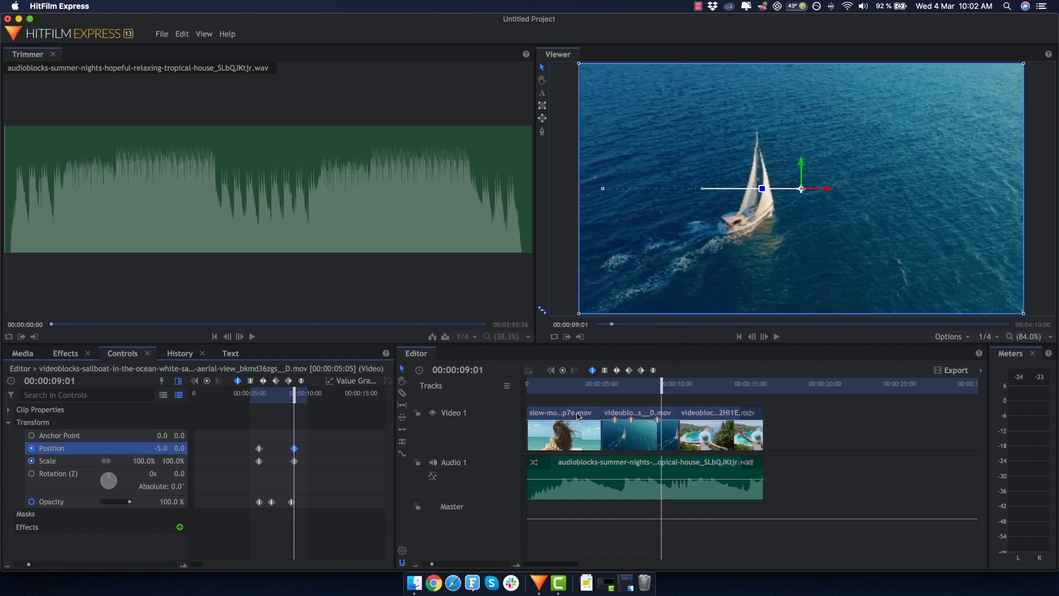
# Preview the zoom-in animation and bring up the Effects list.
pyautogui.click(610, 389)
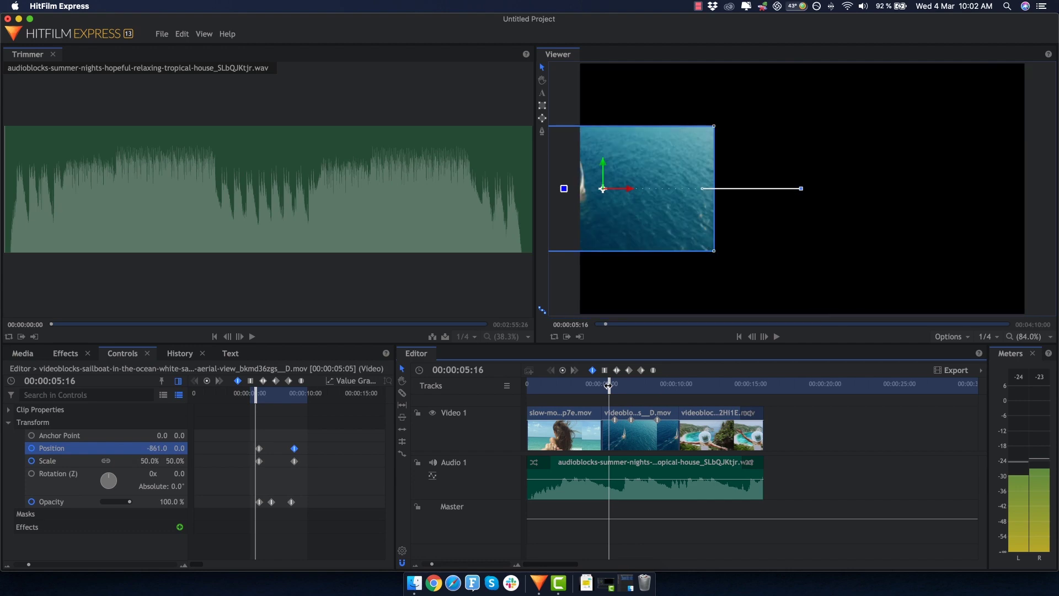
pyautogui.press('space')
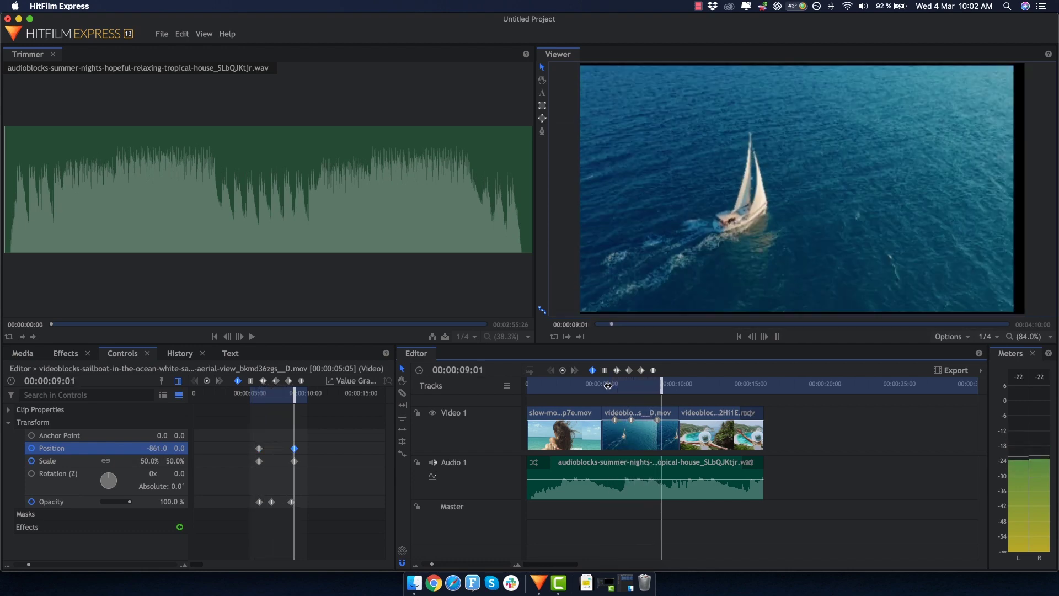
pyautogui.press('space')
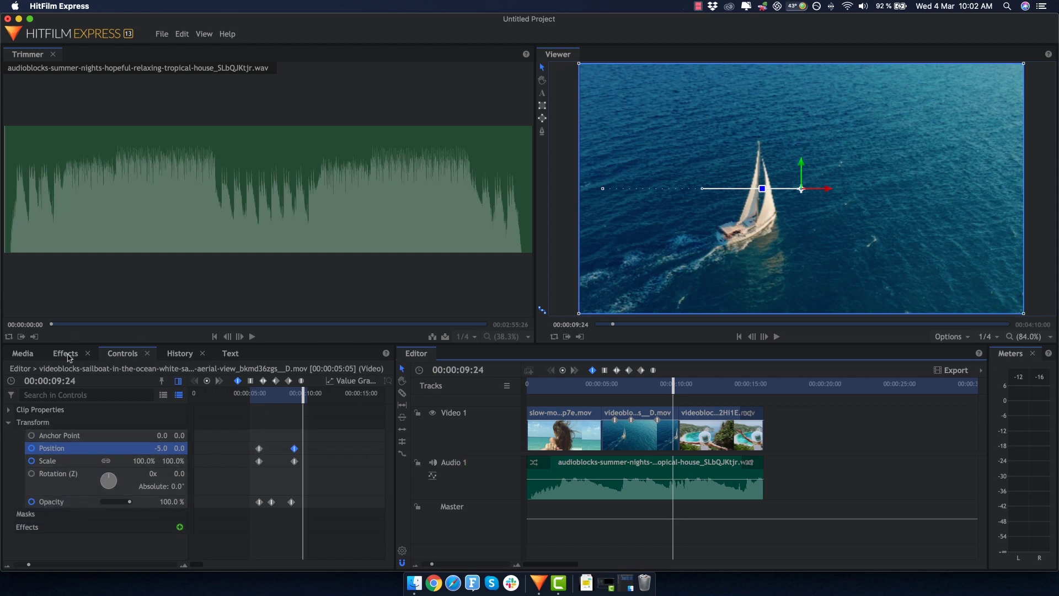
pyautogui.click(68, 355)
pyautogui.scroll(-3, 75, 475)
pyautogui.scroll(3, 78, 472)
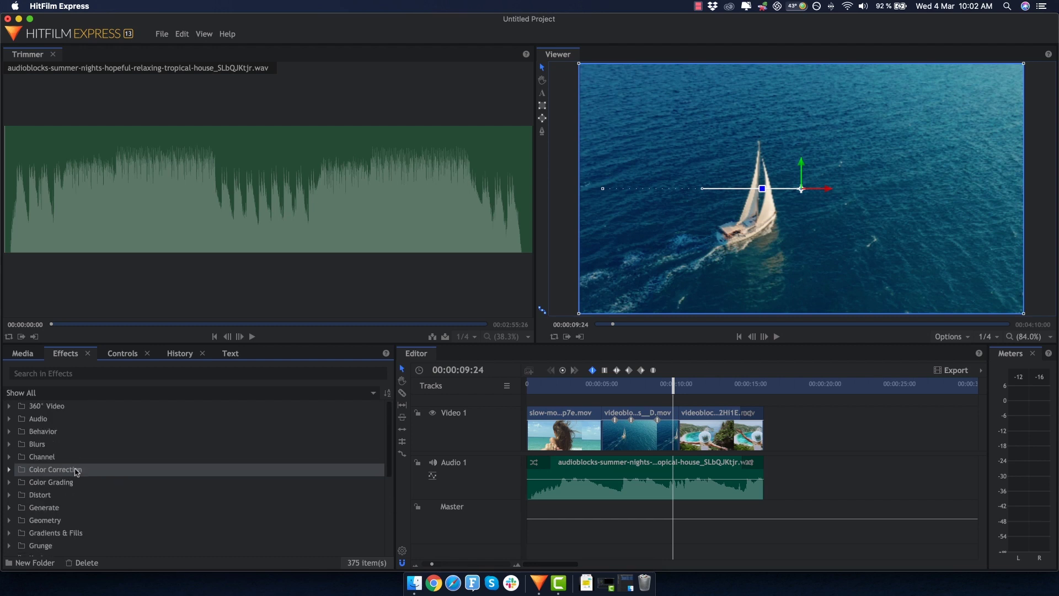
# Add a 'Greece Holiday 2020' text box in the frame's upper right and trim the title clip's start.
pyautogui.click(122, 353)
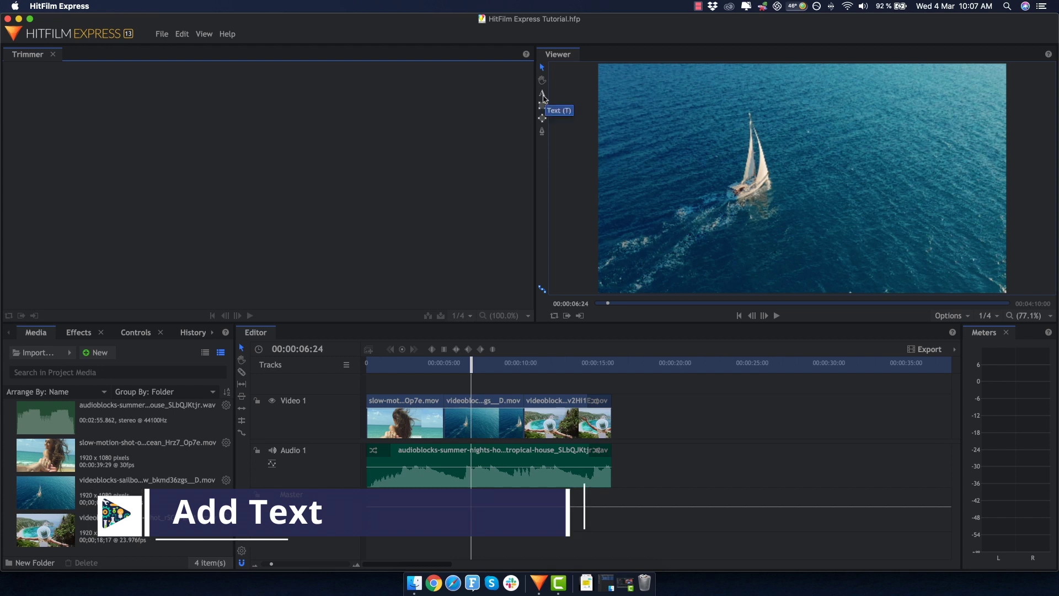
pyautogui.click(542, 93)
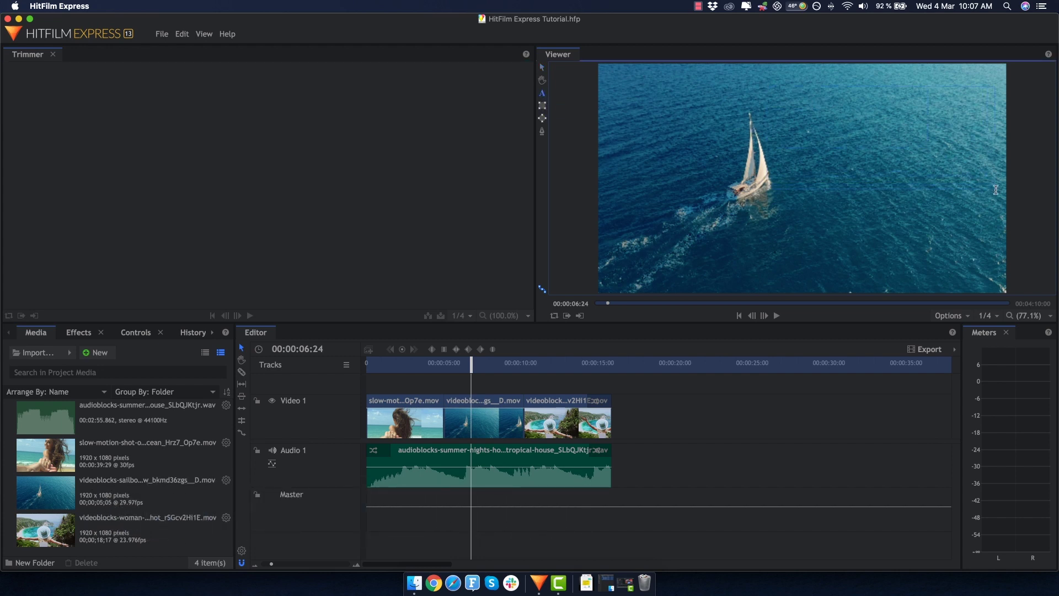
pyautogui.moveTo(996, 189); pyautogui.dragTo(996, 191)
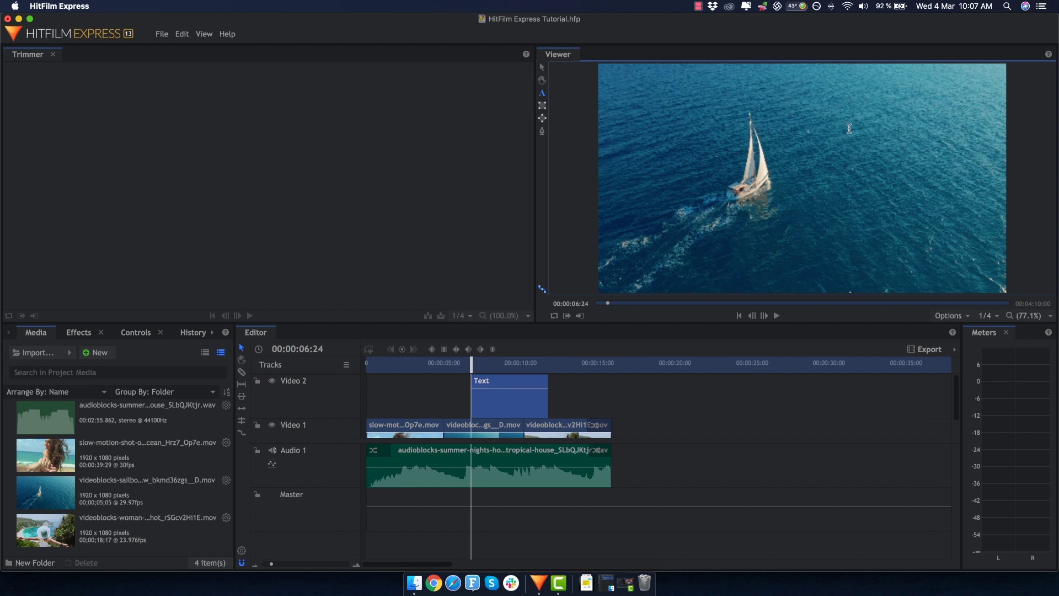
pyautogui.write('Greece Holiday')
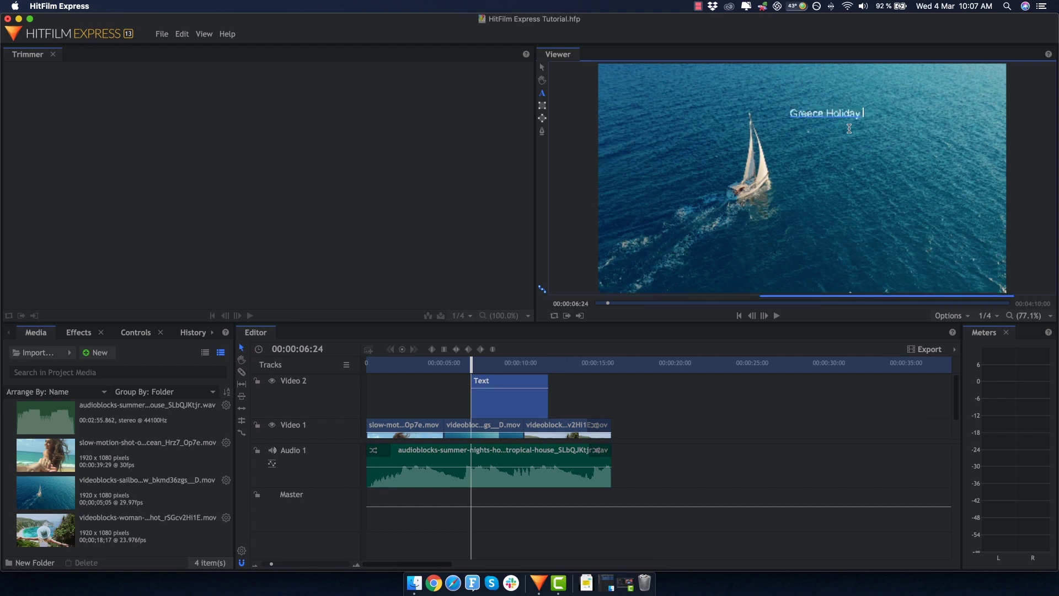
pyautogui.write(' 2020')
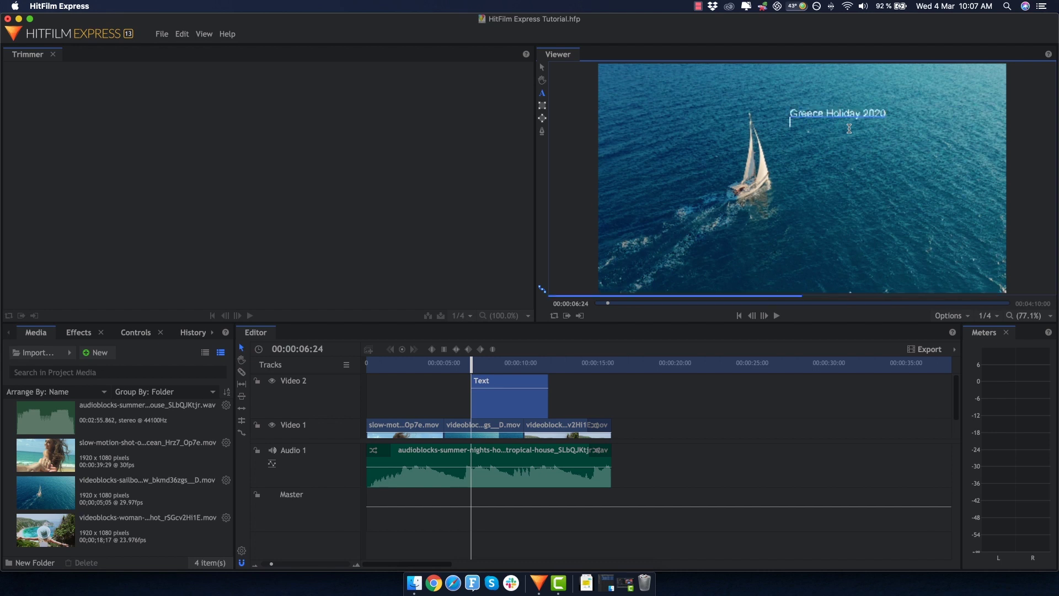
pyautogui.click(485, 418)
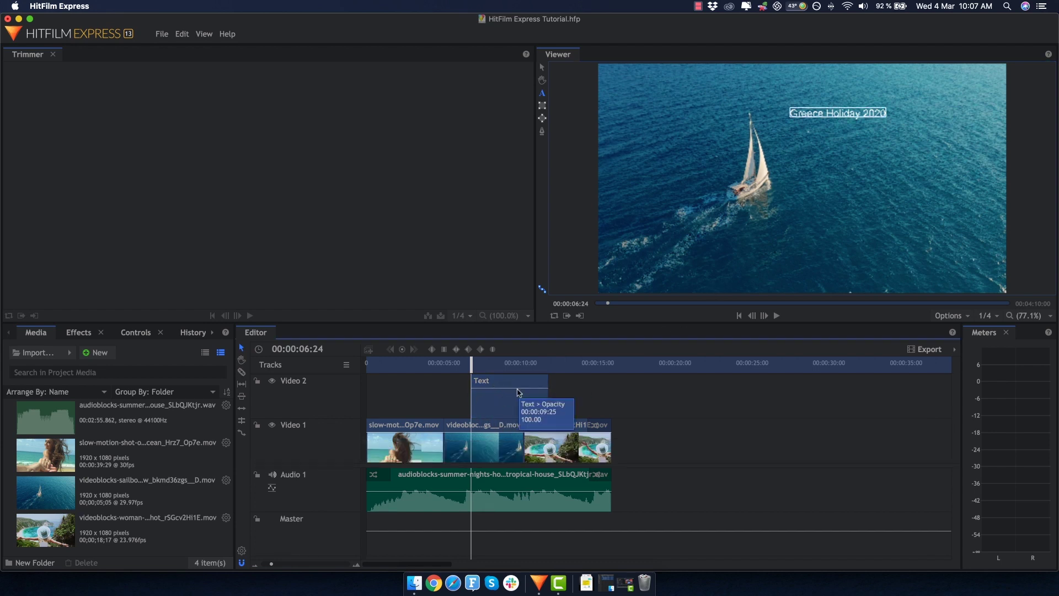
pyautogui.moveTo(500, 405)
pyautogui.mouseDown()
pyautogui.moveTo(476, 406)
pyautogui.moveTo(477, 430)
pyautogui.moveTo(456, 409)
pyautogui.moveTo(485, 409)
pyautogui.moveTo(453, 408)
pyautogui.moveTo(516, 408)
pyautogui.mouseUp()
pyautogui.moveTo(407, 397); pyautogui.dragTo(441, 397)
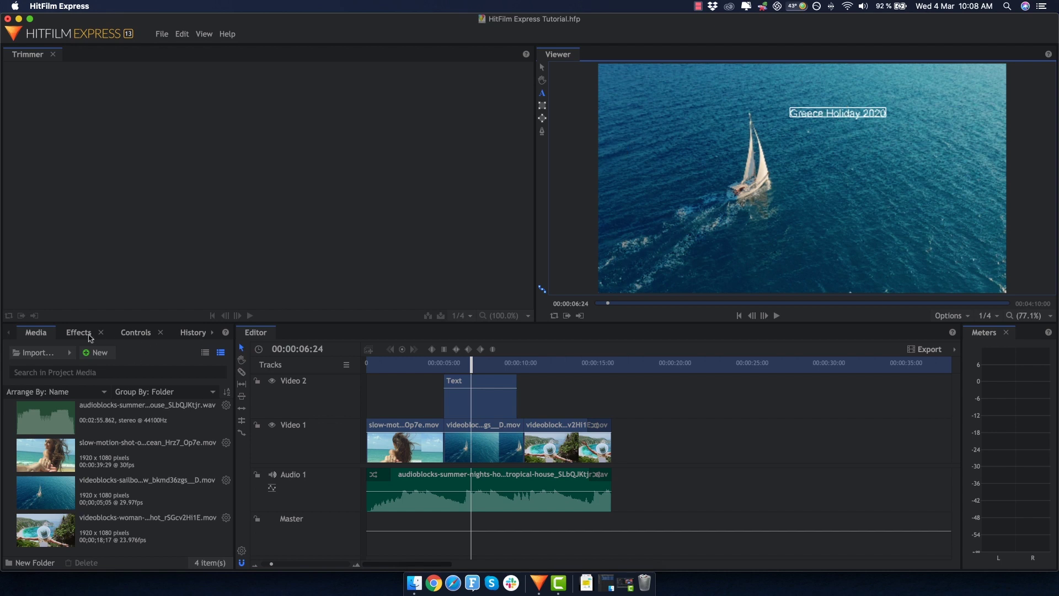
# Set the whole title to Open Sans SemiBold, size 83, in white.
pyautogui.click(213, 334)
pyautogui.click(213, 333)
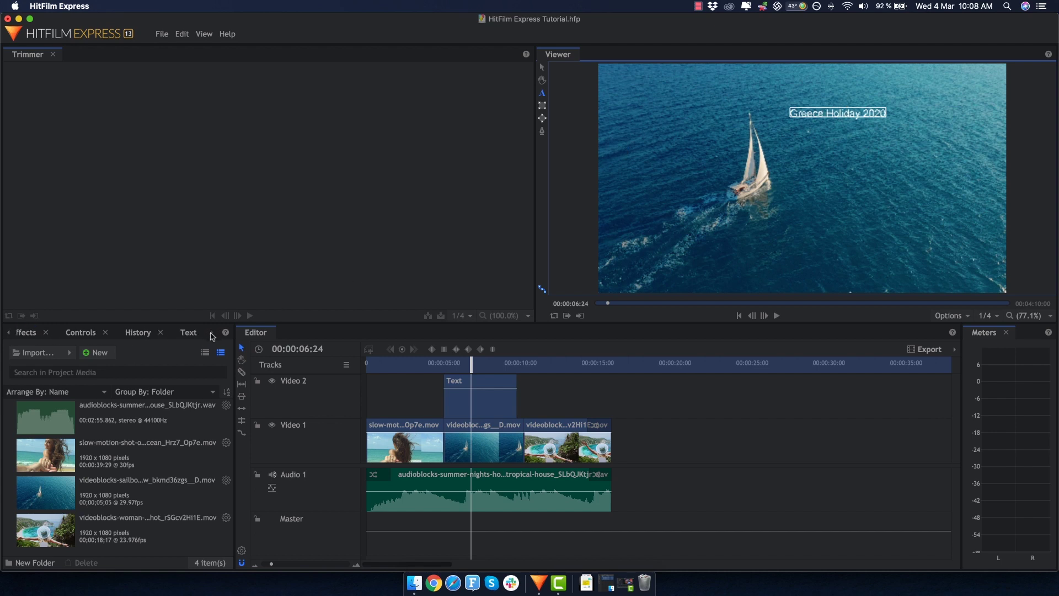
pyautogui.click(189, 333)
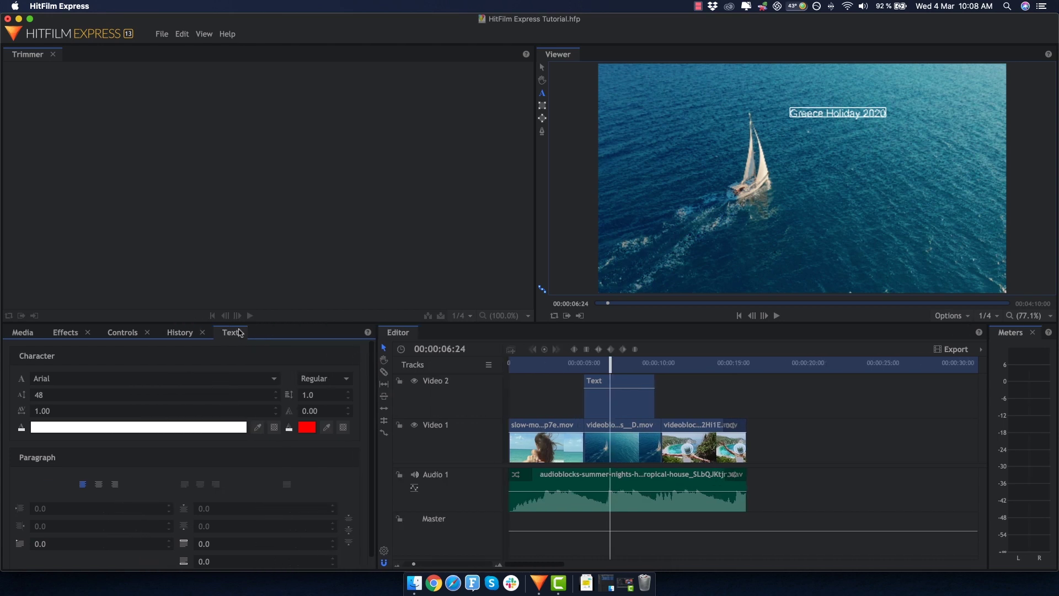
pyautogui.moveTo(887, 113); pyautogui.dragTo(789, 113)
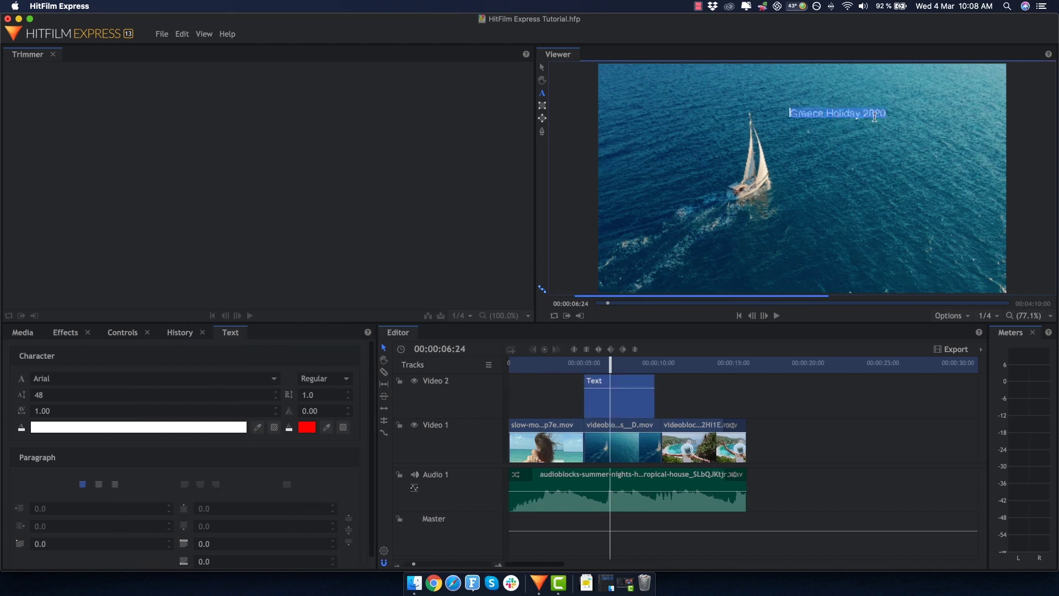
pyautogui.click(82, 379)
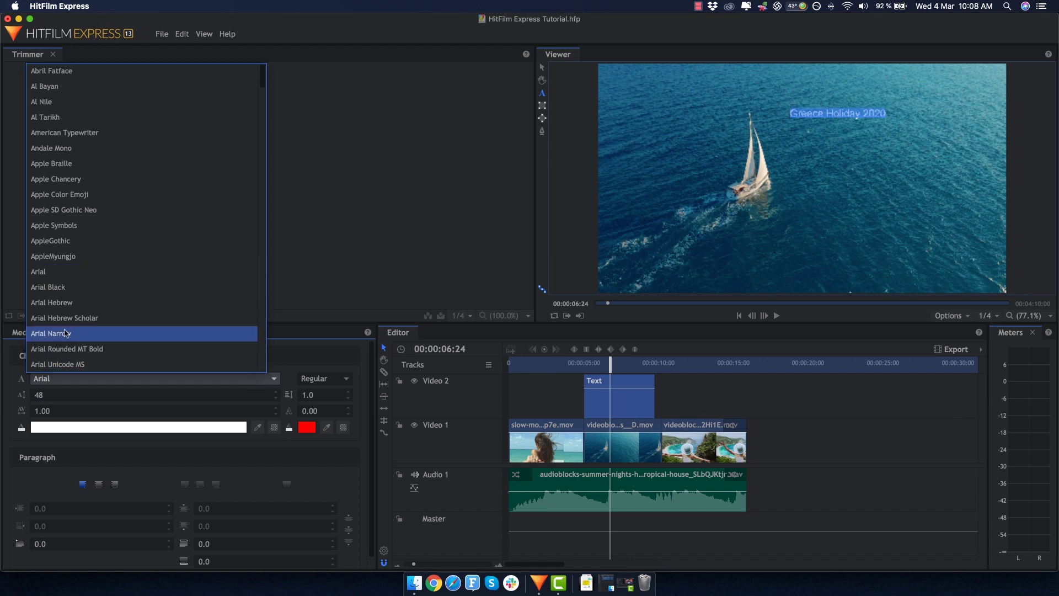
pyautogui.write('o')
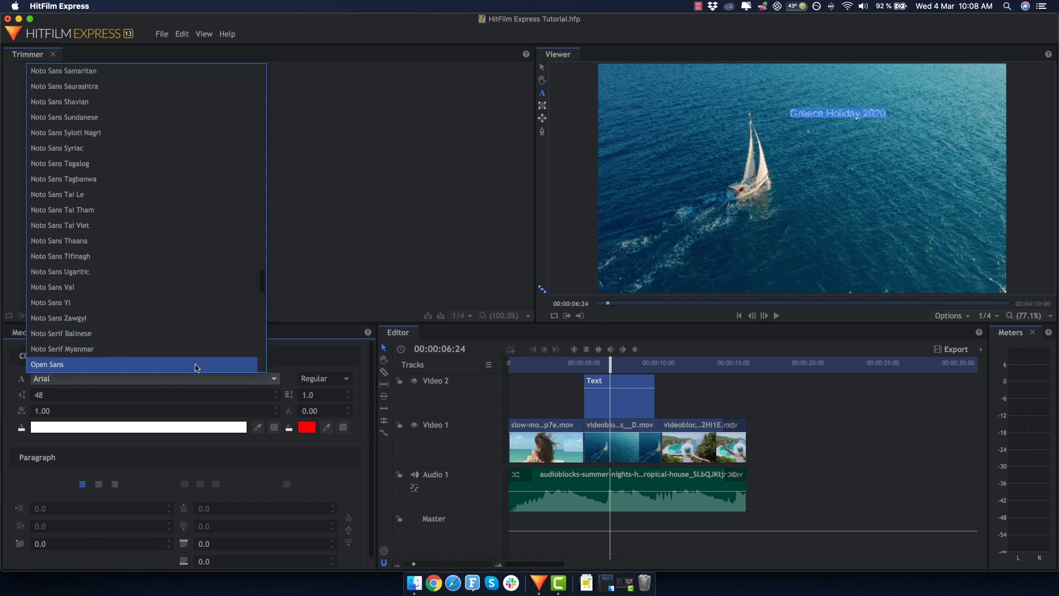
pyautogui.click(95, 367)
pyautogui.click(335, 385)
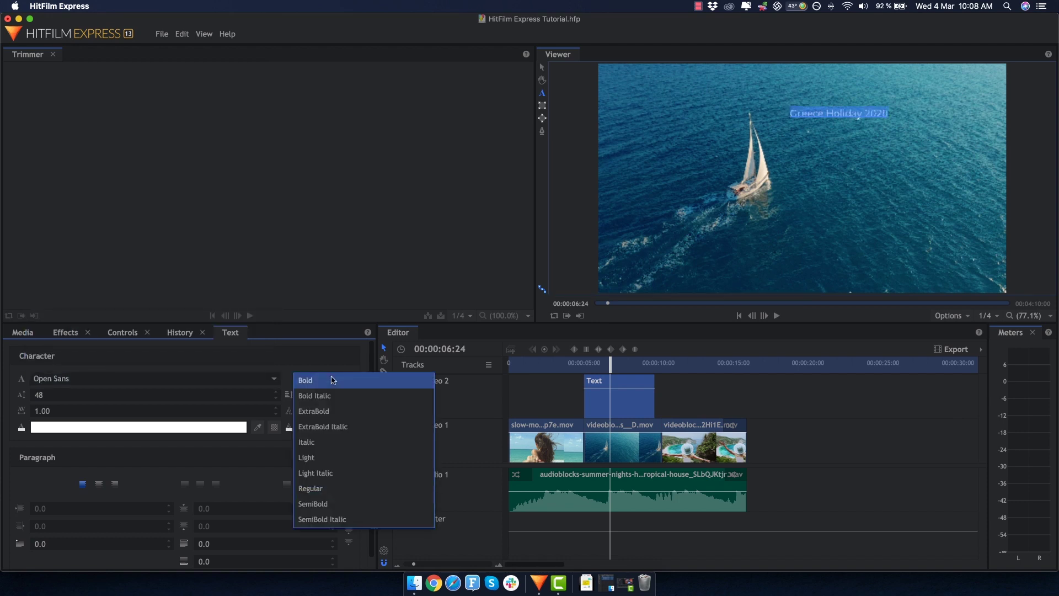
pyautogui.click(325, 504)
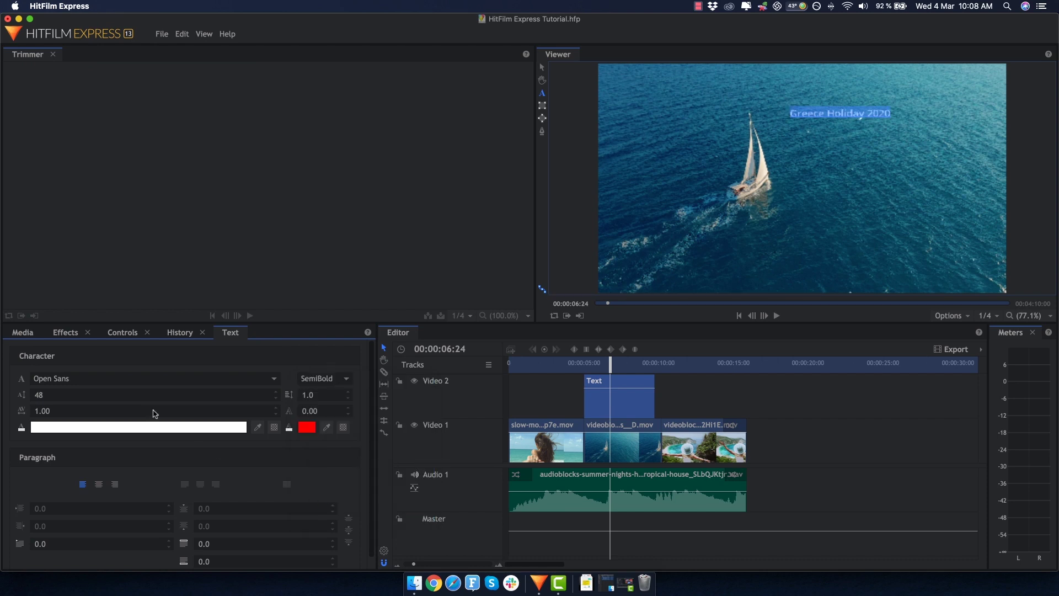
pyautogui.moveTo(277, 393); pyautogui.dragTo(277, 395)
pyautogui.click(79, 427)
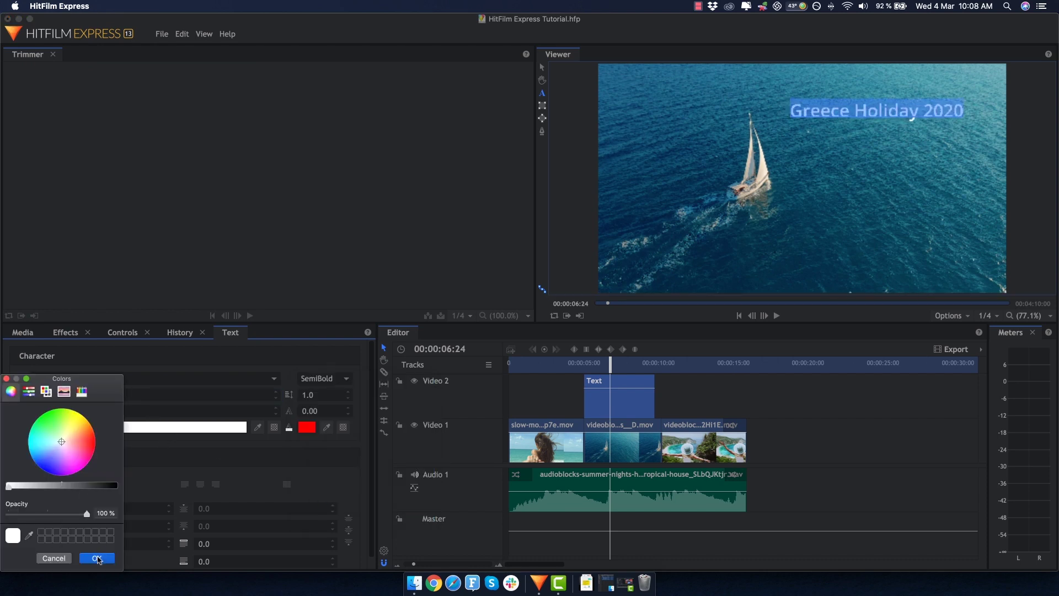
pyautogui.click(97, 558)
pyautogui.click(695, 409)
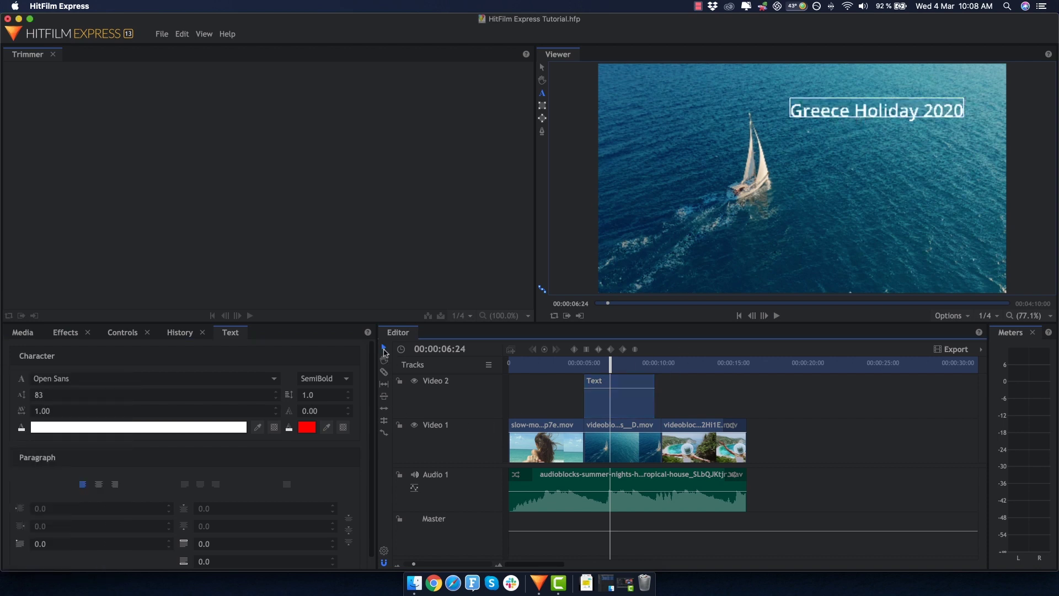
# Drag the title to the lower-right corner of the frame, then check the title and sailboat clips.
pyautogui.click(543, 68)
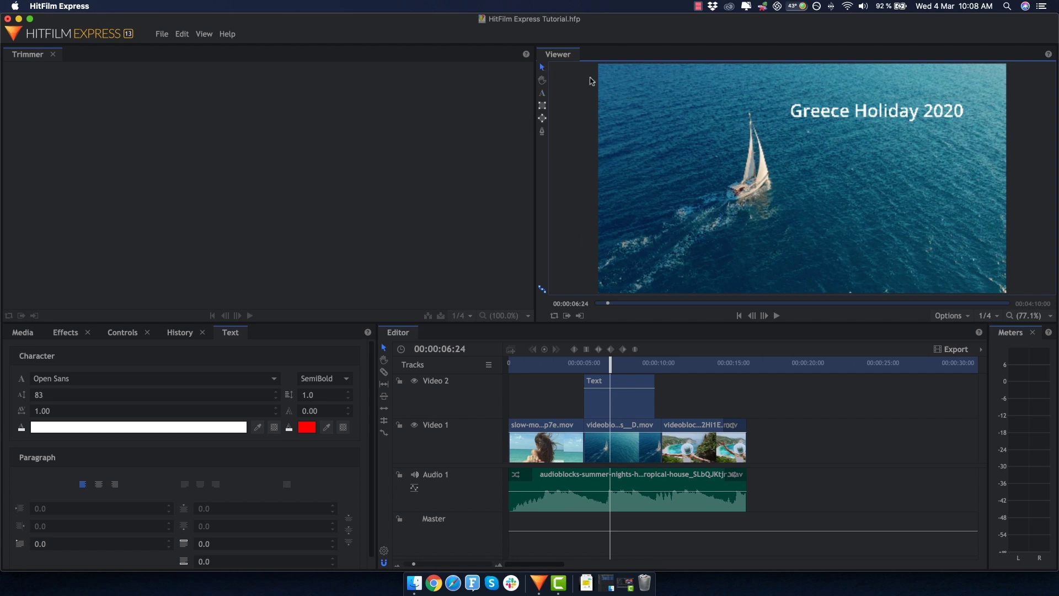
pyautogui.moveTo(831, 143); pyautogui.dragTo(859, 261)
pyautogui.click(771, 380)
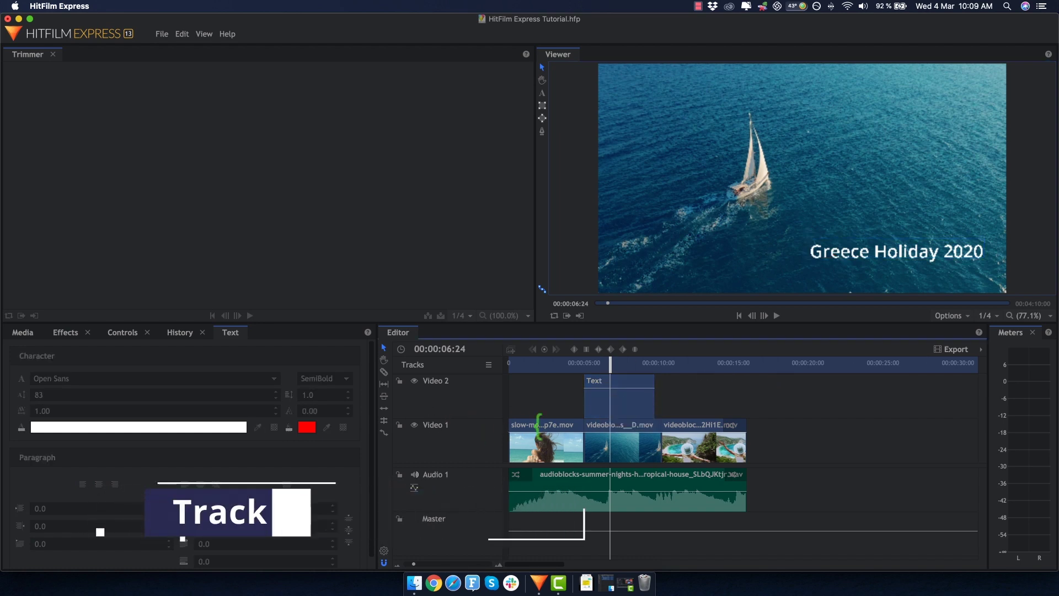
pyautogui.click(640, 400)
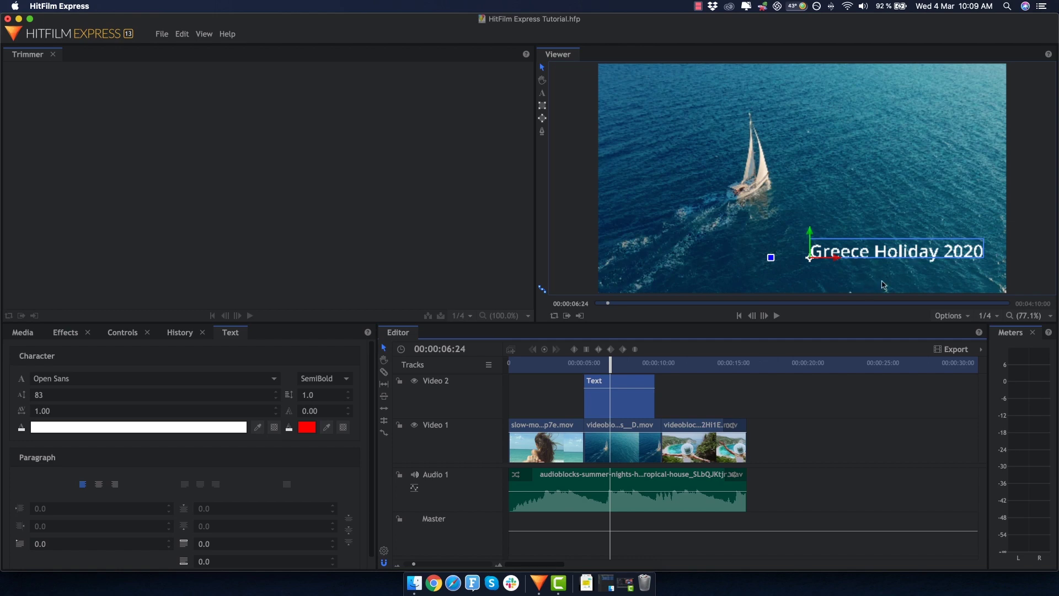
pyautogui.click(623, 446)
# Move the title clip down to Video 1, then toggle Video 2's visibility off and back on.
pyautogui.moveTo(632, 404); pyautogui.dragTo(628, 451)
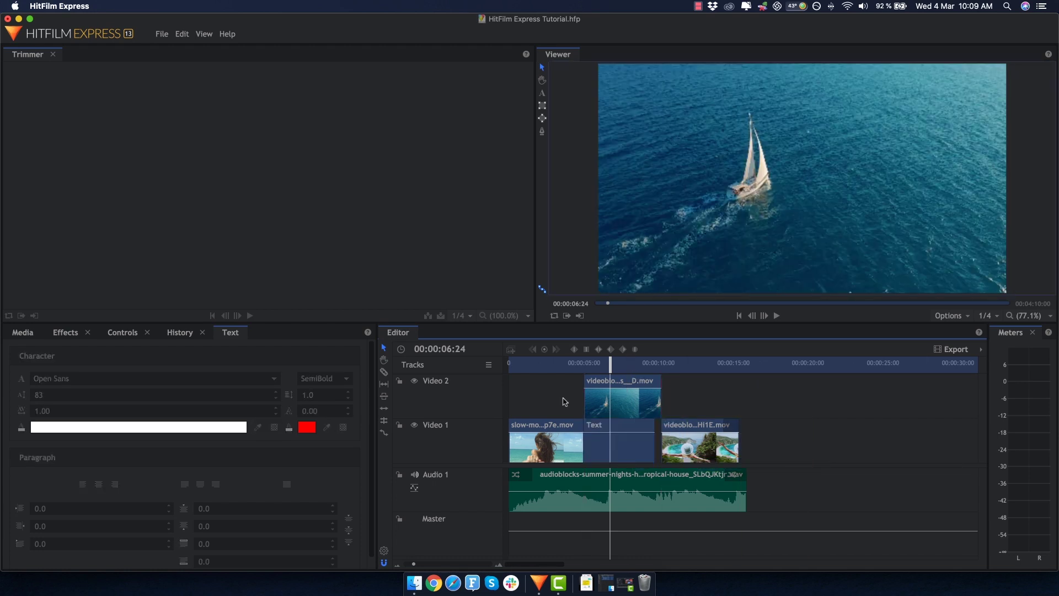
pyautogui.click(633, 397)
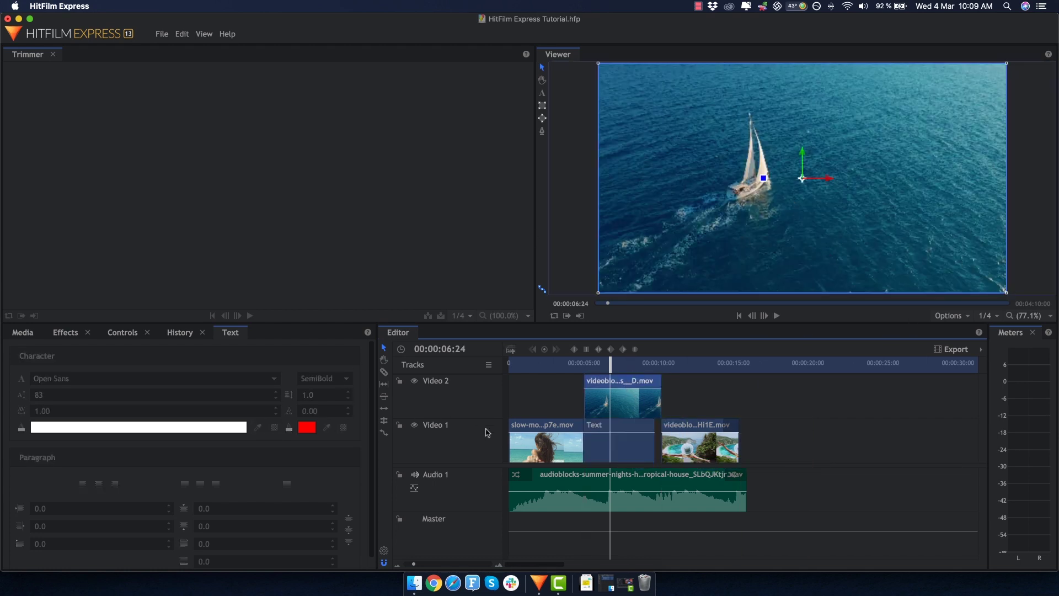
pyautogui.click(614, 453)
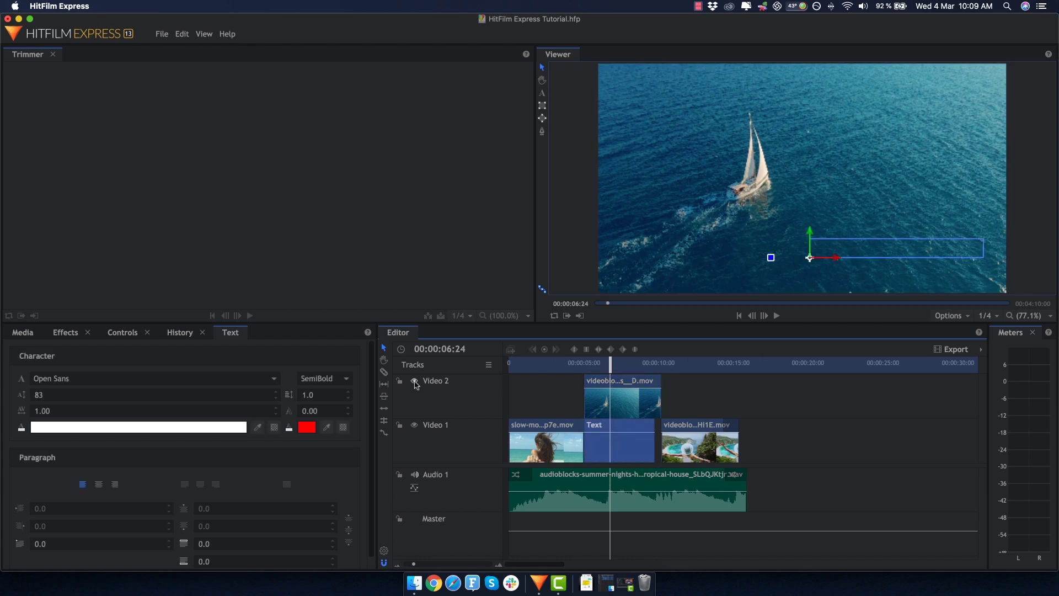
pyautogui.click(619, 411)
pyautogui.click(414, 383)
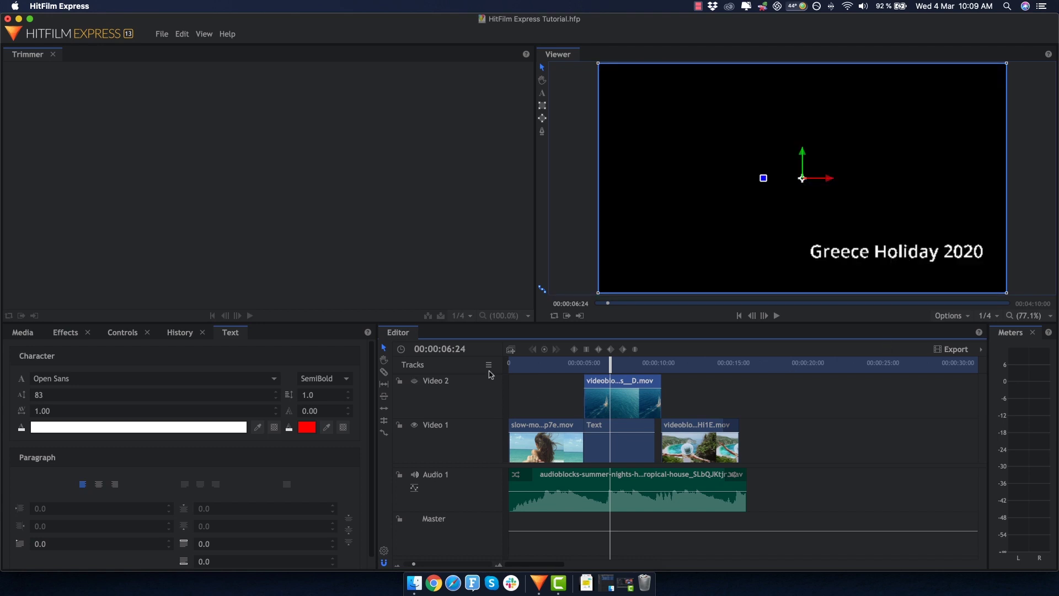
pyautogui.click(414, 381)
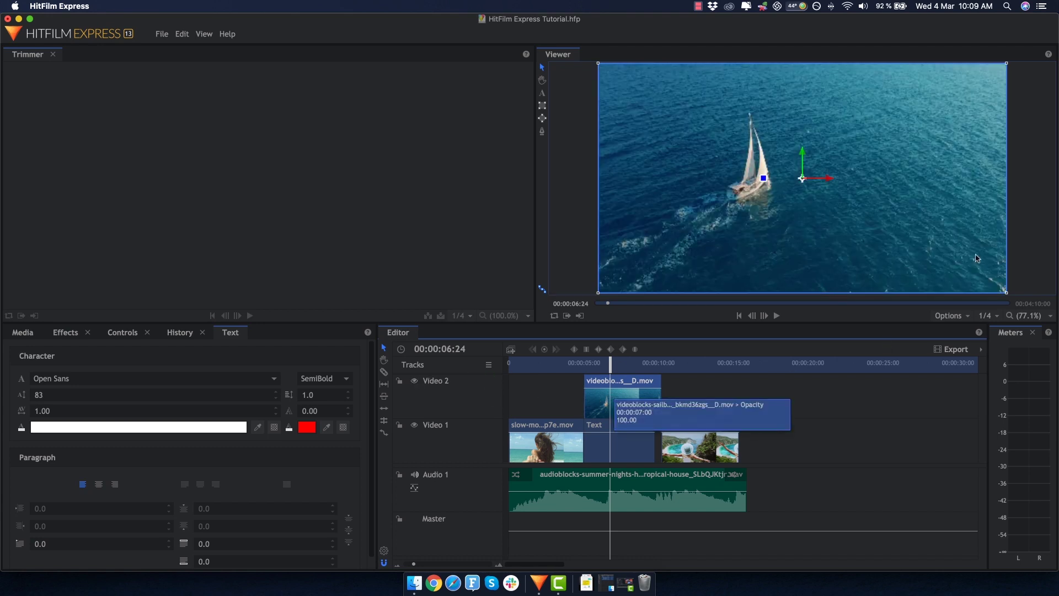
# Drag the title clip onto Video 2 above the sailboat clip, nudge it earlier, and check it around 07:04.
pyautogui.click(629, 450)
pyautogui.moveTo(629, 450); pyautogui.dragTo(625, 412)
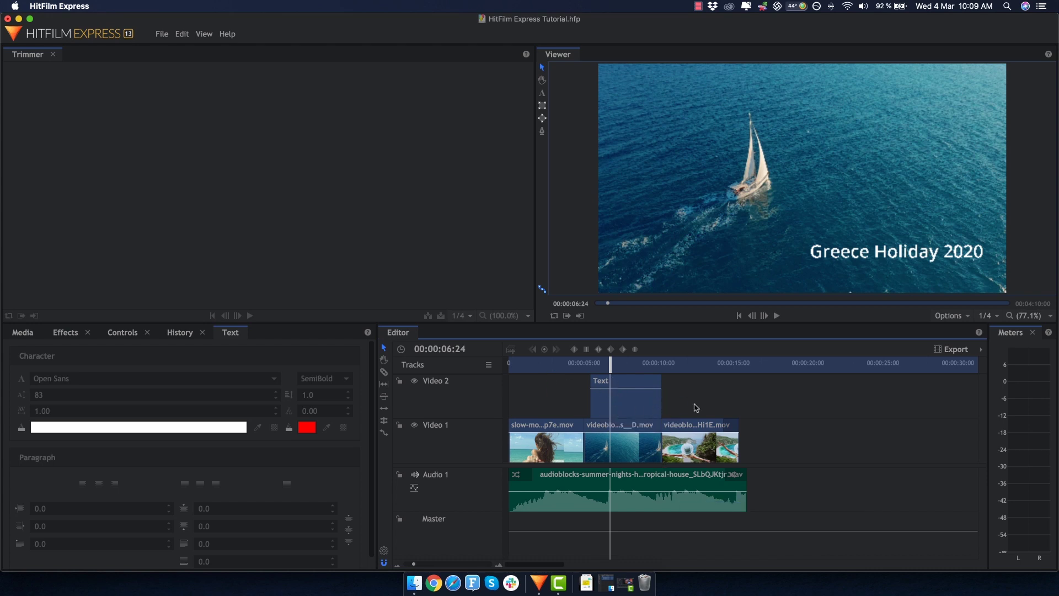
pyautogui.moveTo(634, 399); pyautogui.dragTo(628, 400)
pyautogui.click(613, 363)
pyautogui.moveTo(612, 363); pyautogui.dragTo(615, 362)
pyautogui.click(630, 411)
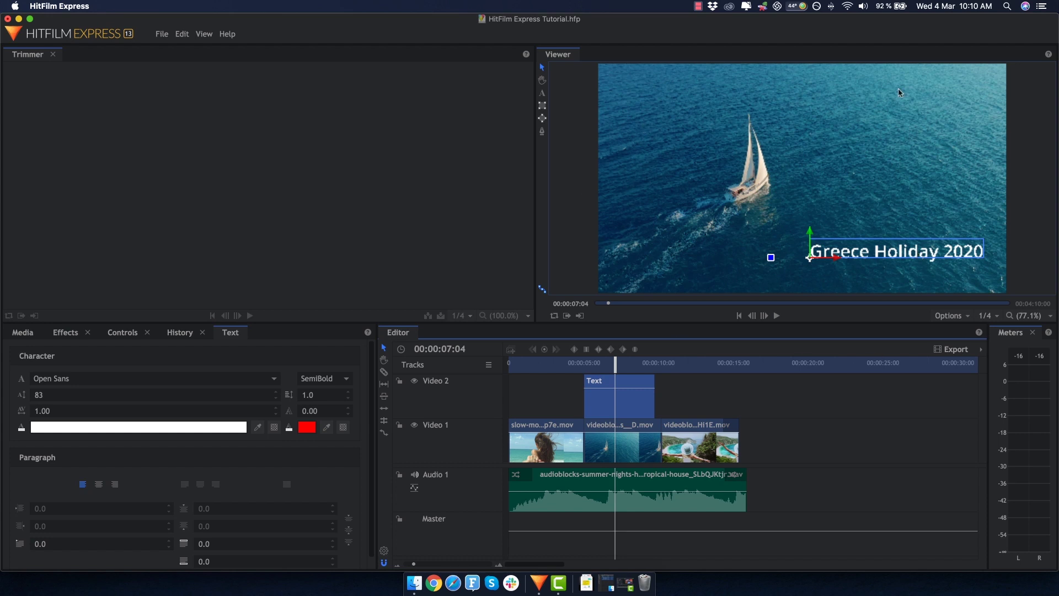
pyautogui.click(626, 450)
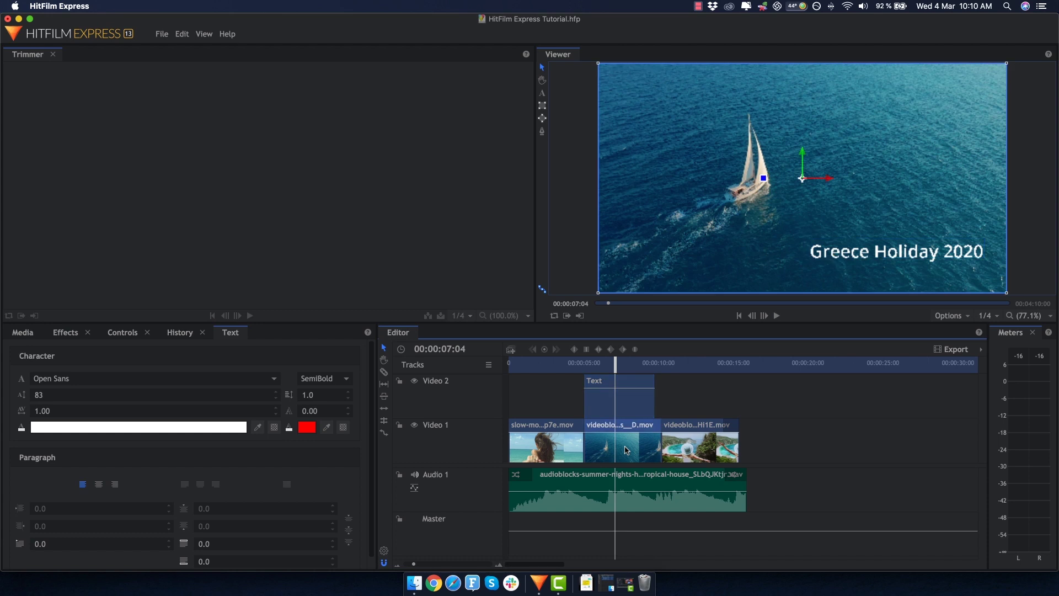
# Use Set To Contents so the work area spans the whole edit, from 0 to about 16 seconds.
pyautogui.click(595, 411)
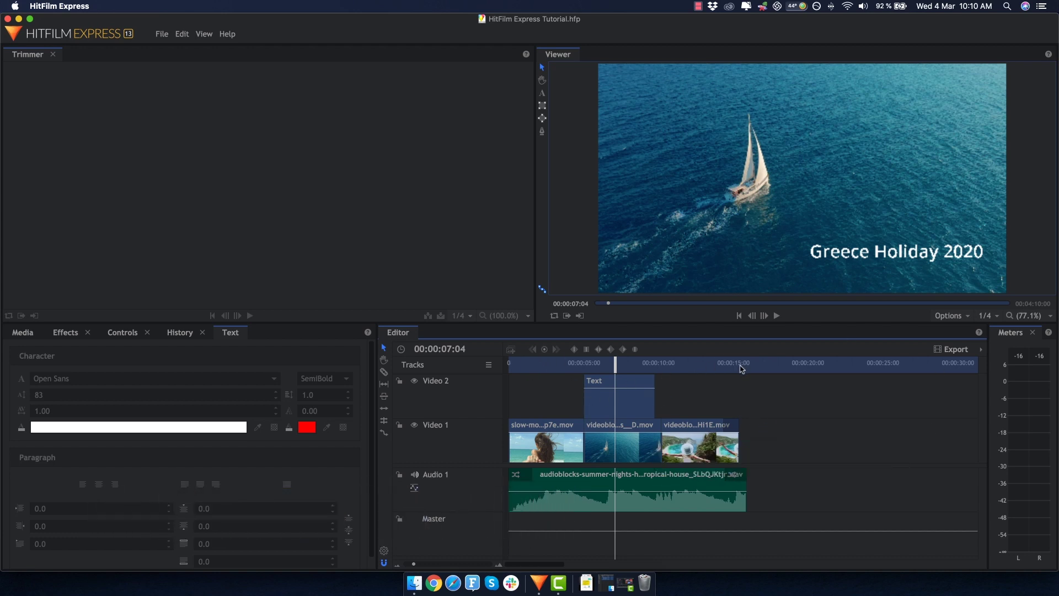
pyautogui.rightClick(742, 370)
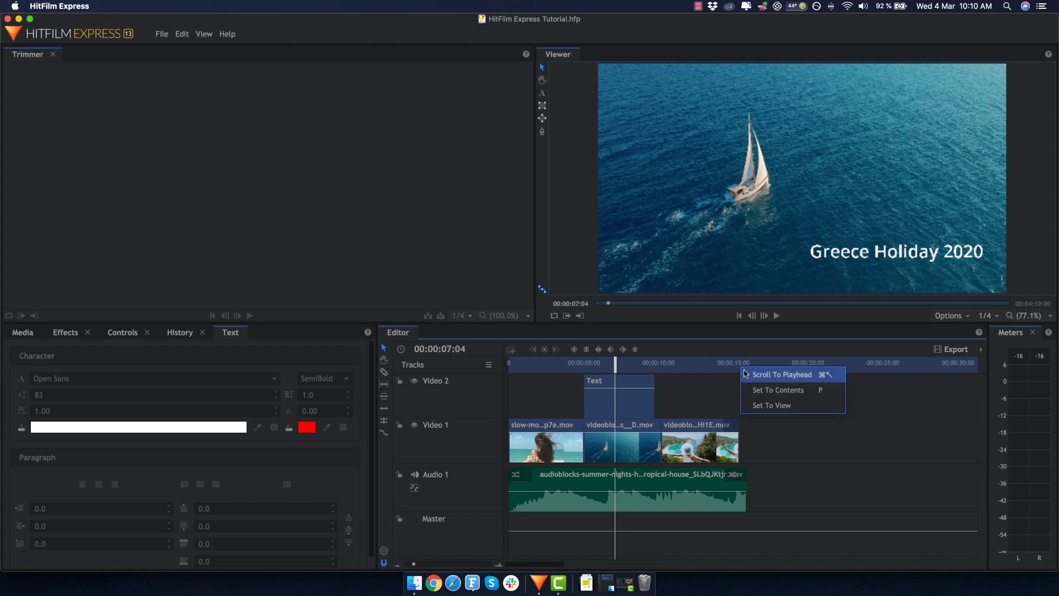
pyautogui.click(800, 394)
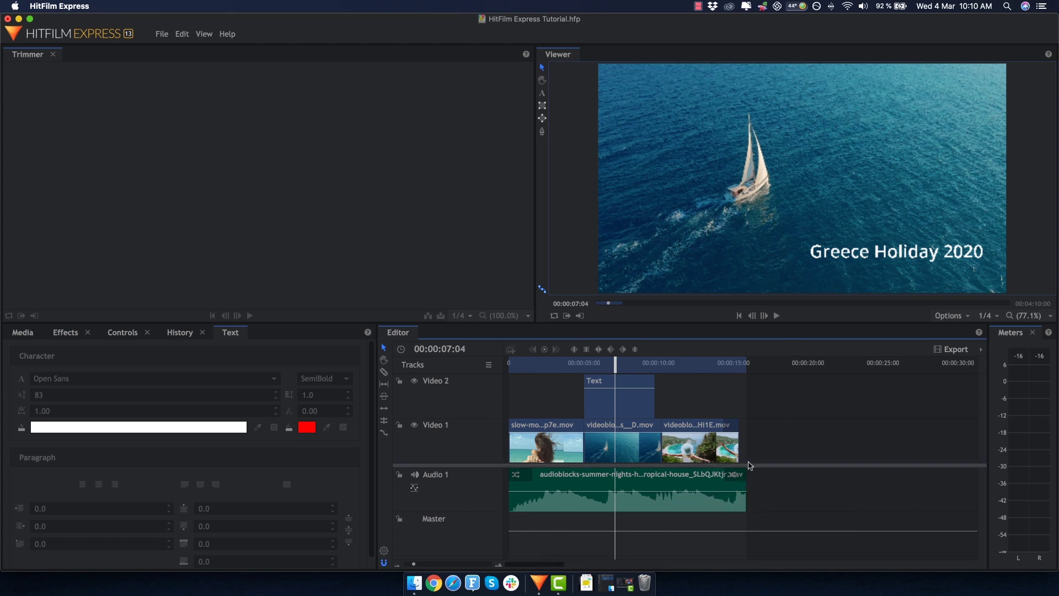
pyautogui.moveTo(746, 364); pyautogui.dragTo(669, 373)
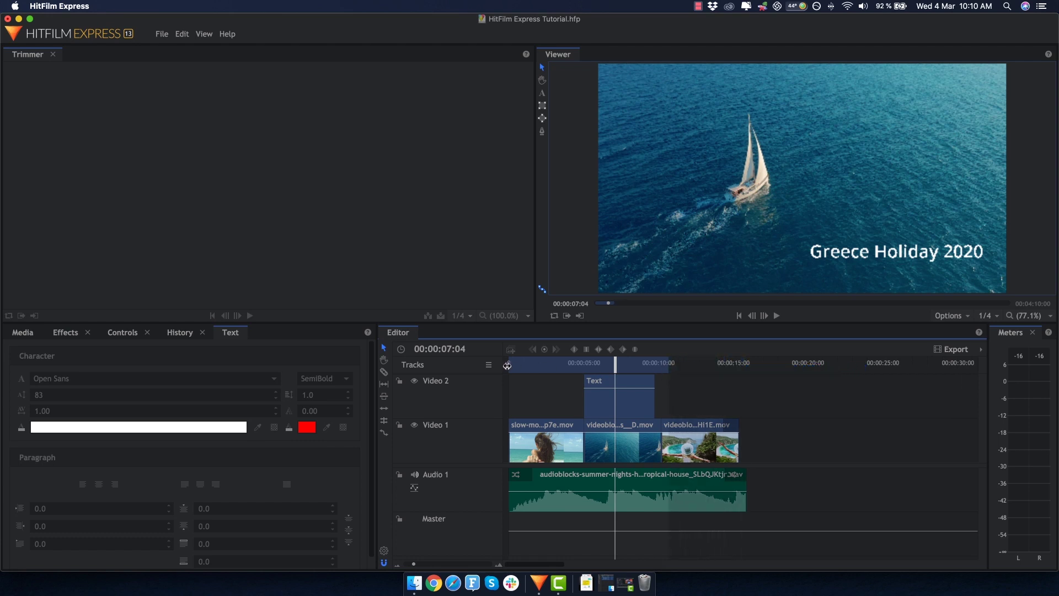
pyautogui.moveTo(507, 365); pyautogui.dragTo(566, 366)
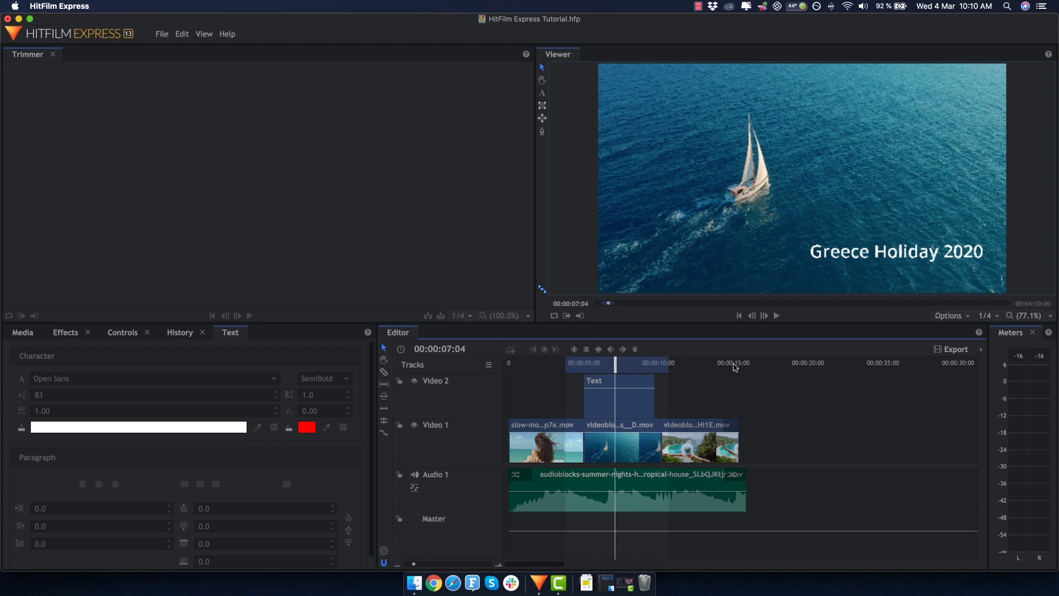
pyautogui.rightClick(754, 364)
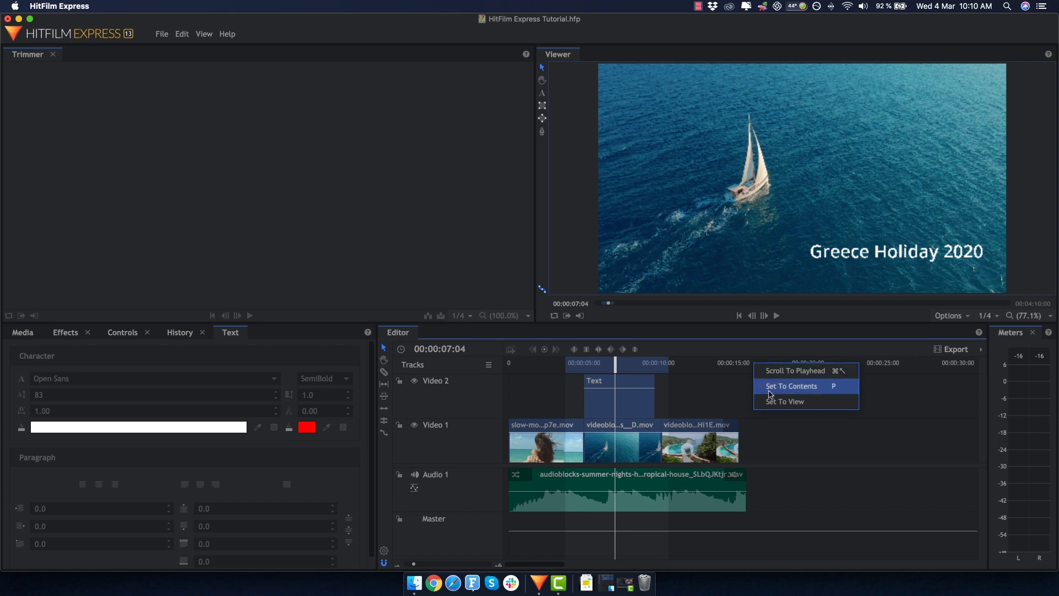
pyautogui.click(775, 386)
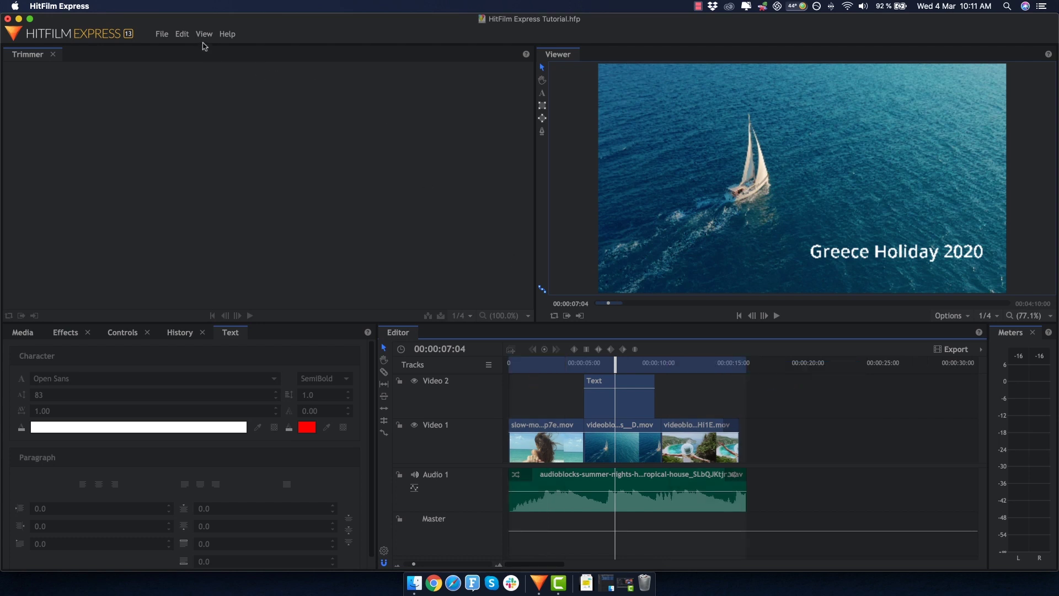
# In the Export workspace, queue the whole timeline contents for export.
pyautogui.click(204, 36)
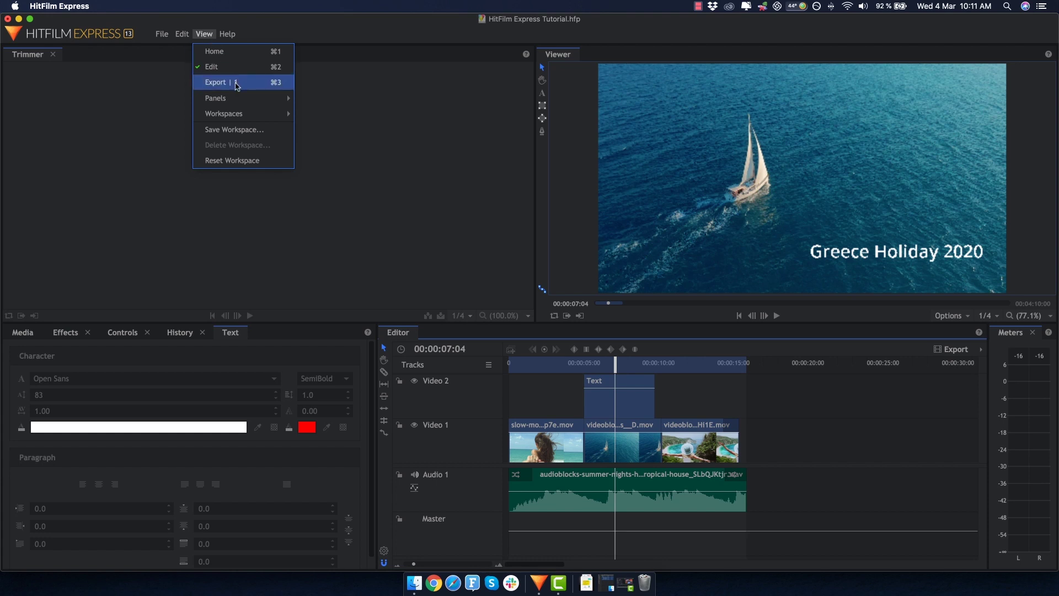
pyautogui.click(236, 83)
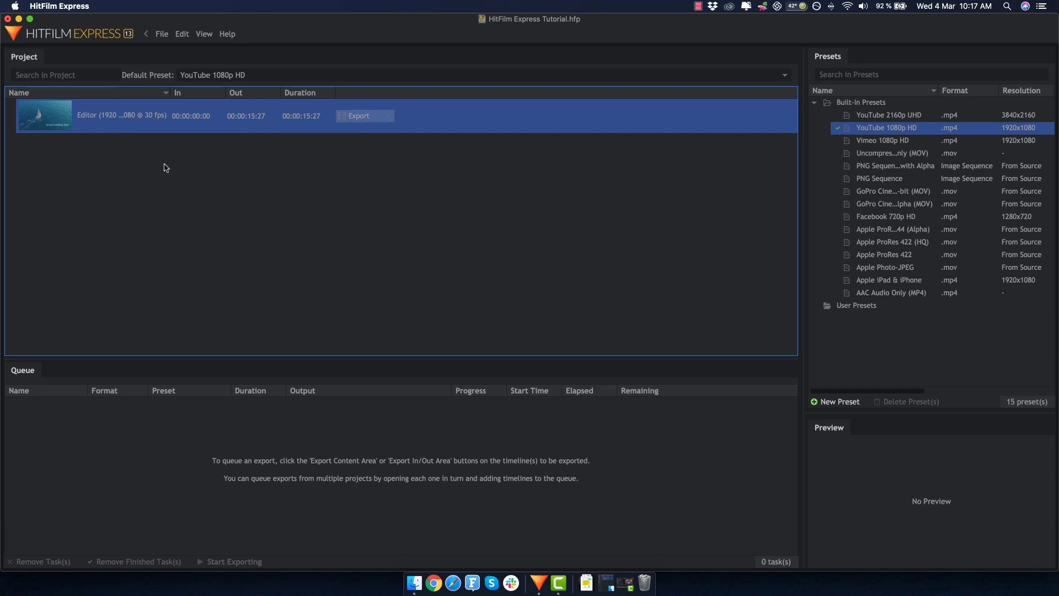
pyautogui.click(364, 117)
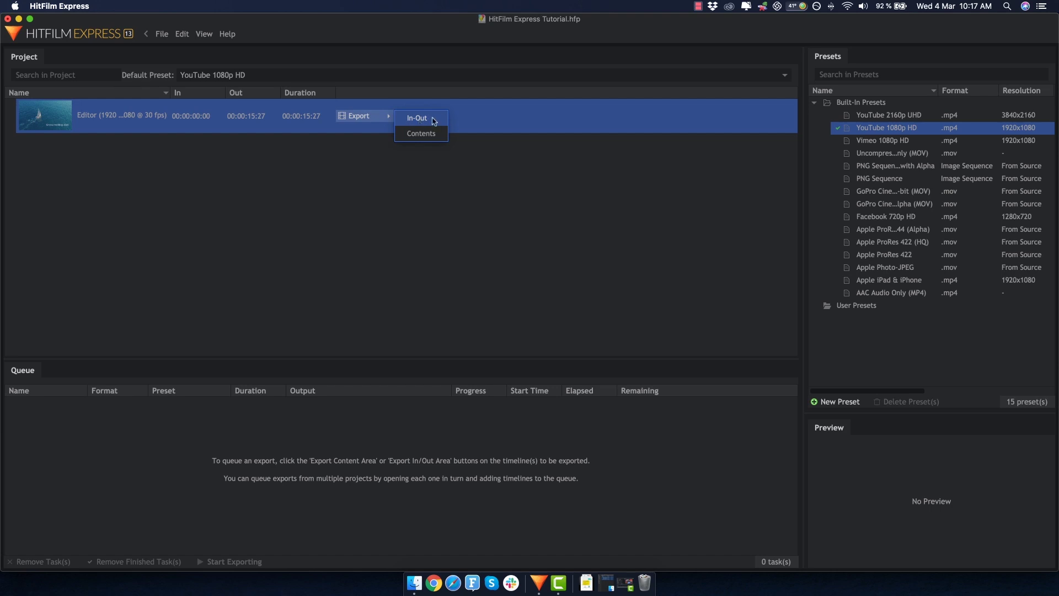
pyautogui.click(421, 135)
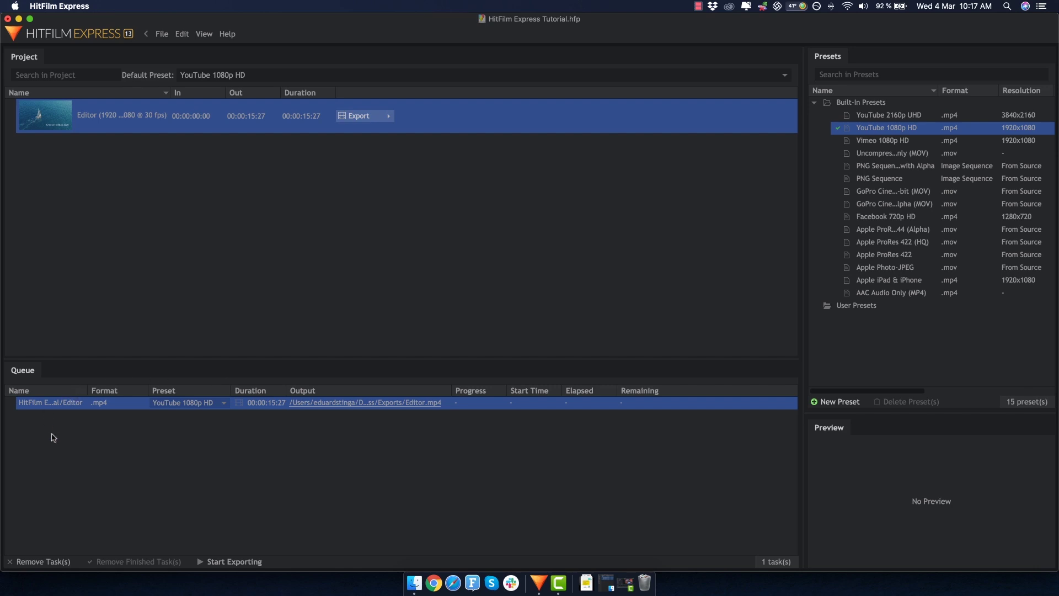
# Keep the YouTube 1080p HD preset for the queued export task.
pyautogui.click(224, 403)
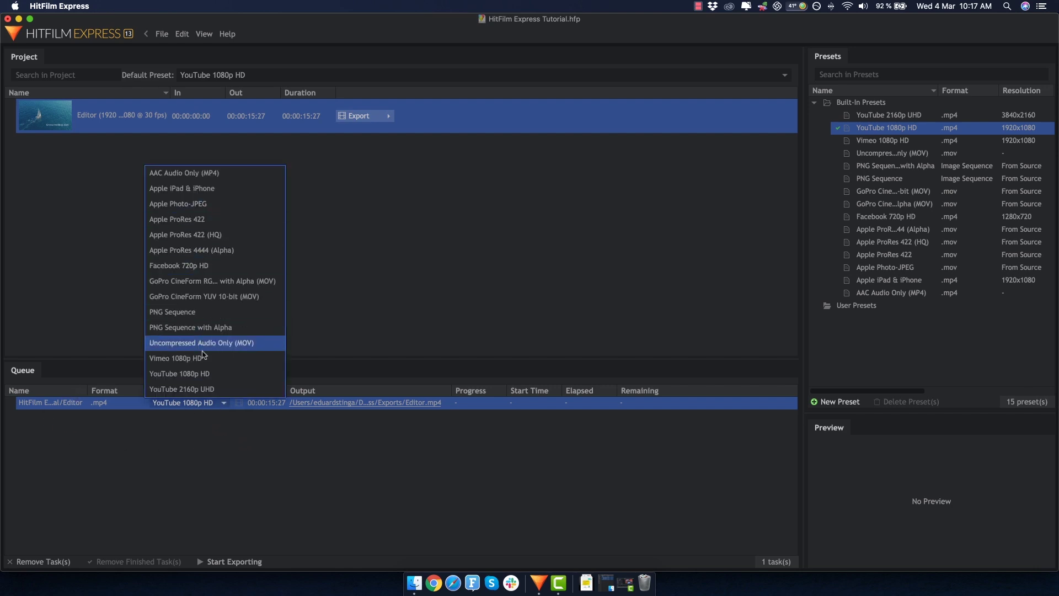
pyautogui.click(213, 421)
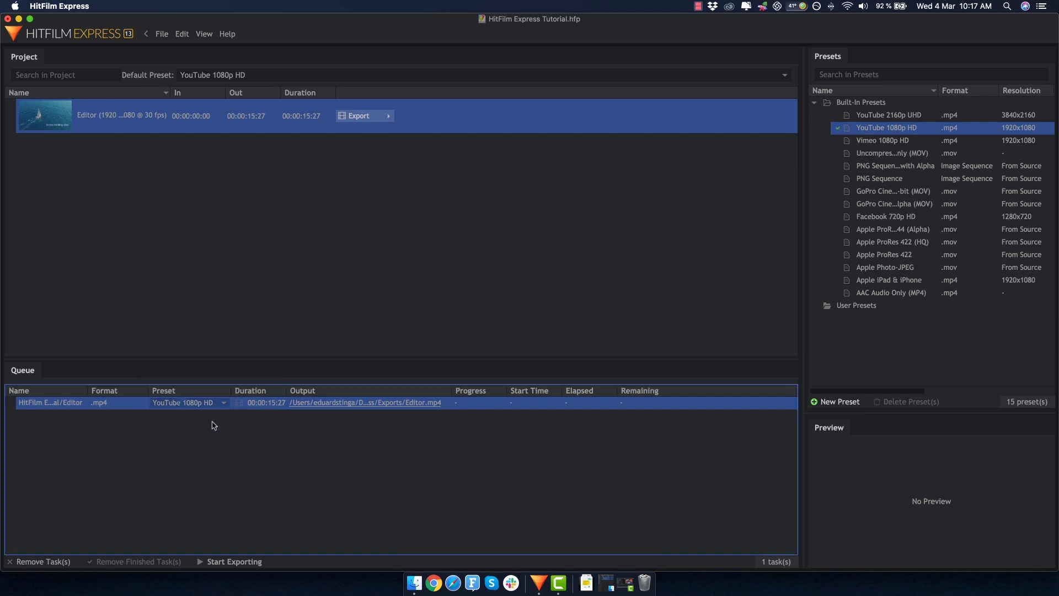
pyautogui.click(824, 405)
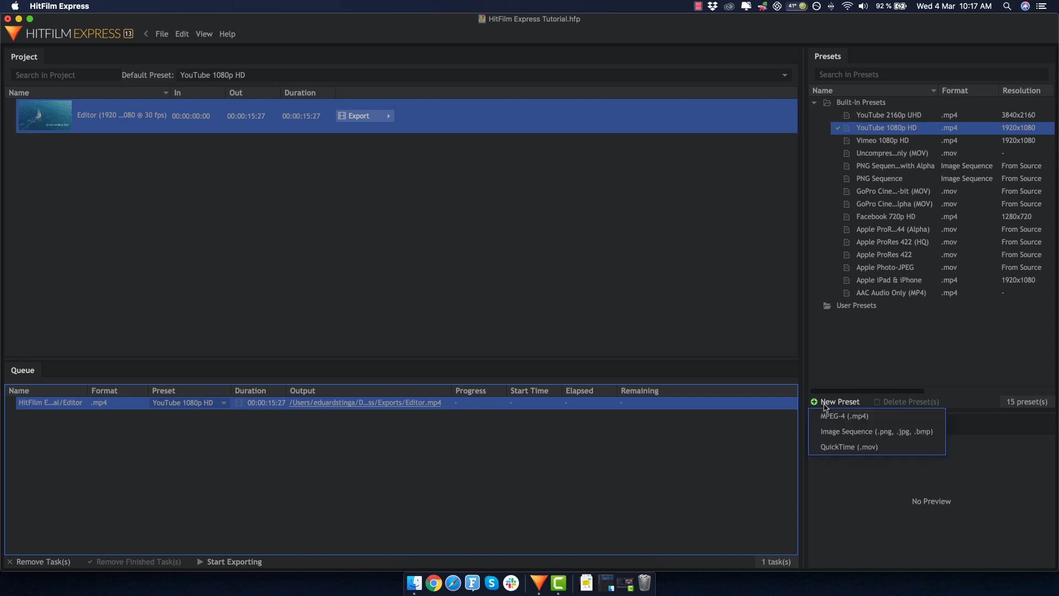
pyautogui.click(641, 444)
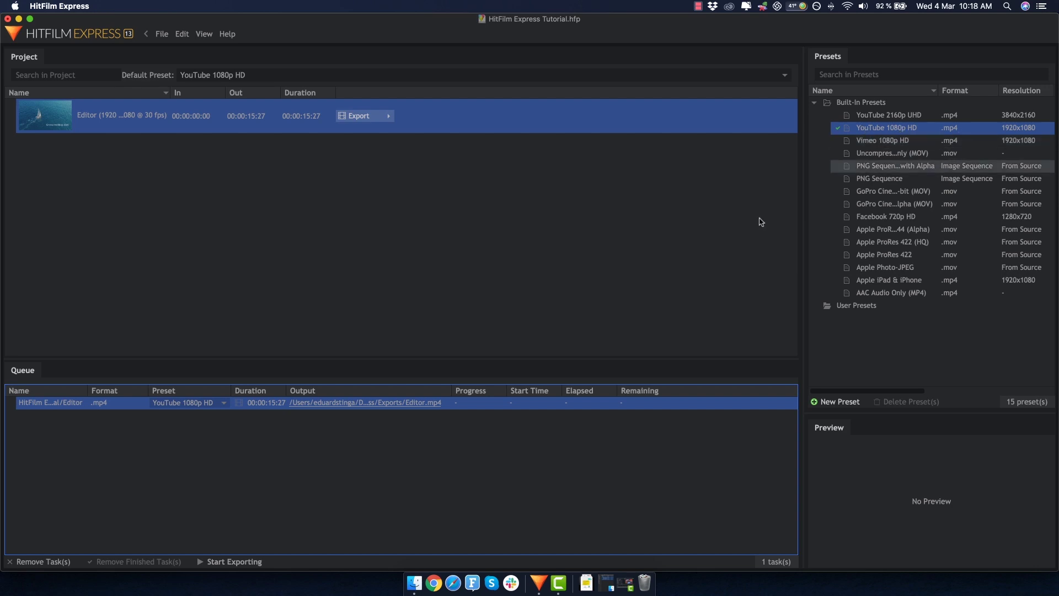
# Check the task's output location and keep Exports as the destination folder for Editor.mp4.
pyautogui.click(222, 463)
pyautogui.click(341, 402)
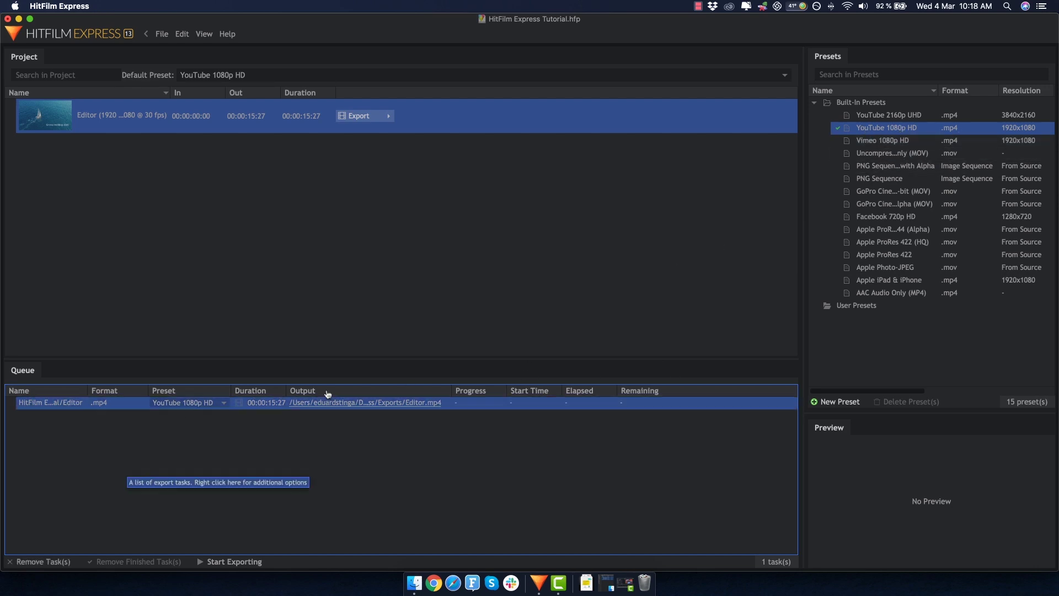
pyautogui.click(326, 403)
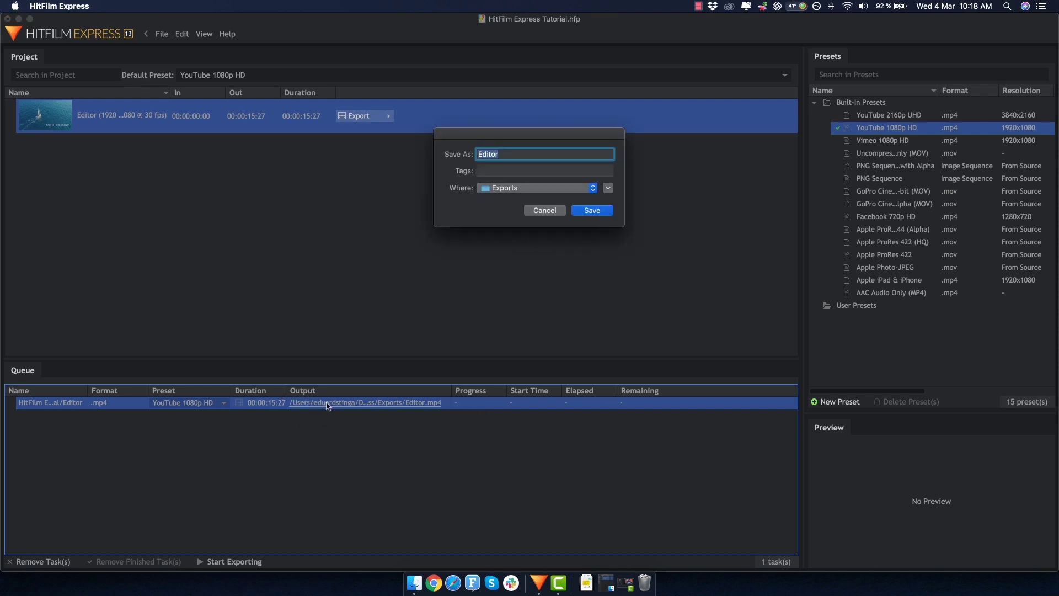
pyautogui.click(527, 189)
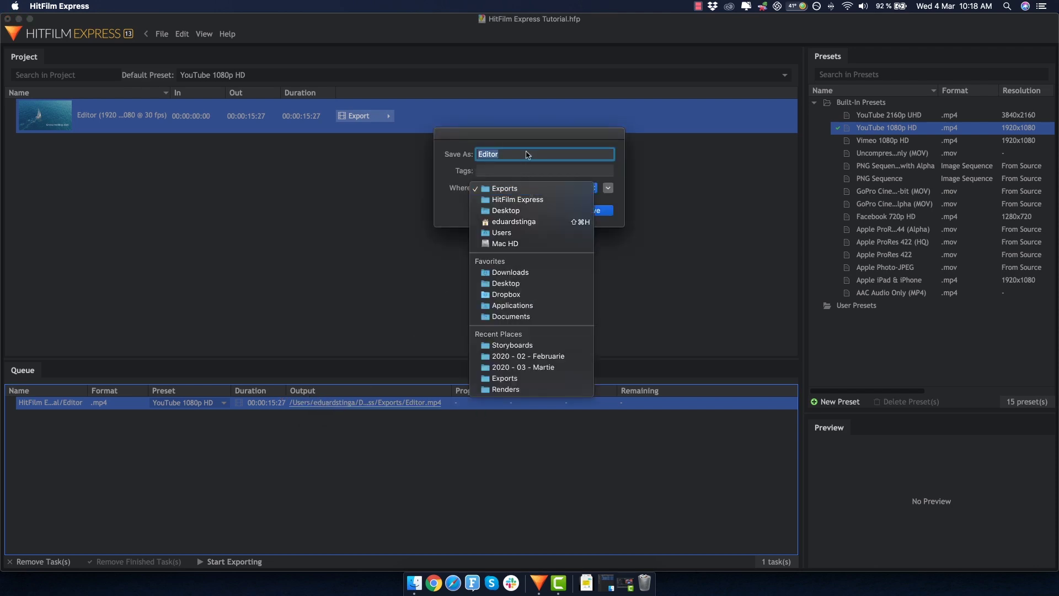
pyautogui.click(448, 188)
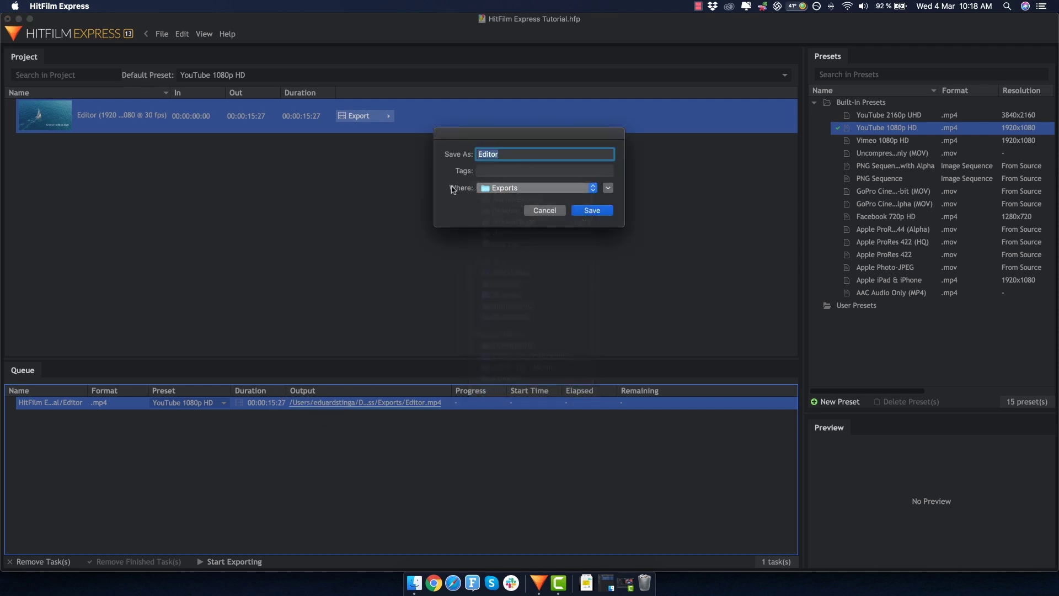
# Cancel the output location dialog, then browse the Home screen's tutorial tiles and add-on packs.
pyautogui.click(557, 213)
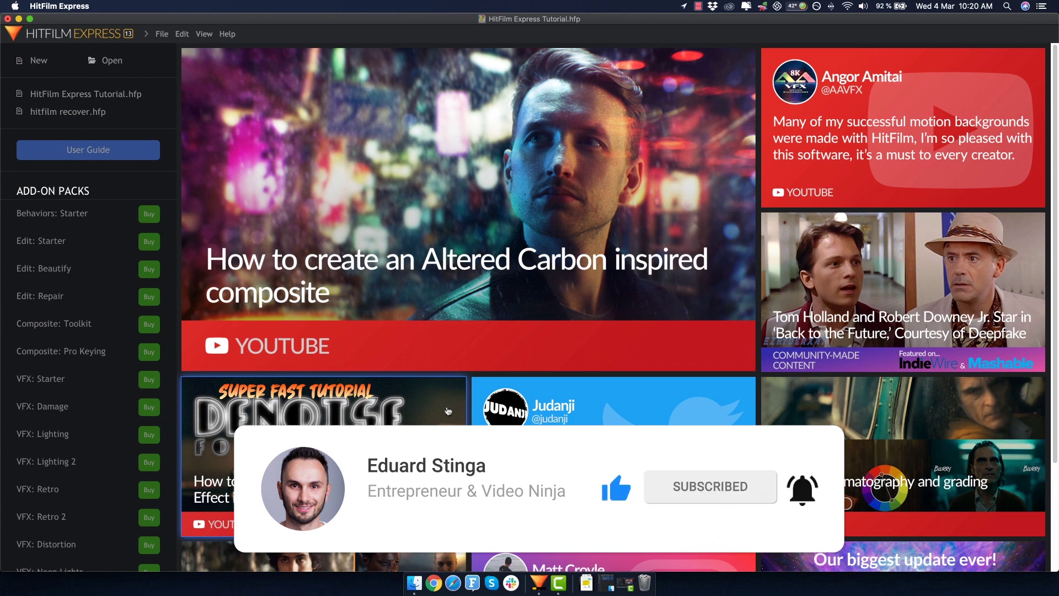
pyautogui.scroll(-3, 449, 415)
pyautogui.scroll(2, 462, 422)
pyautogui.scroll(1, 462, 422)
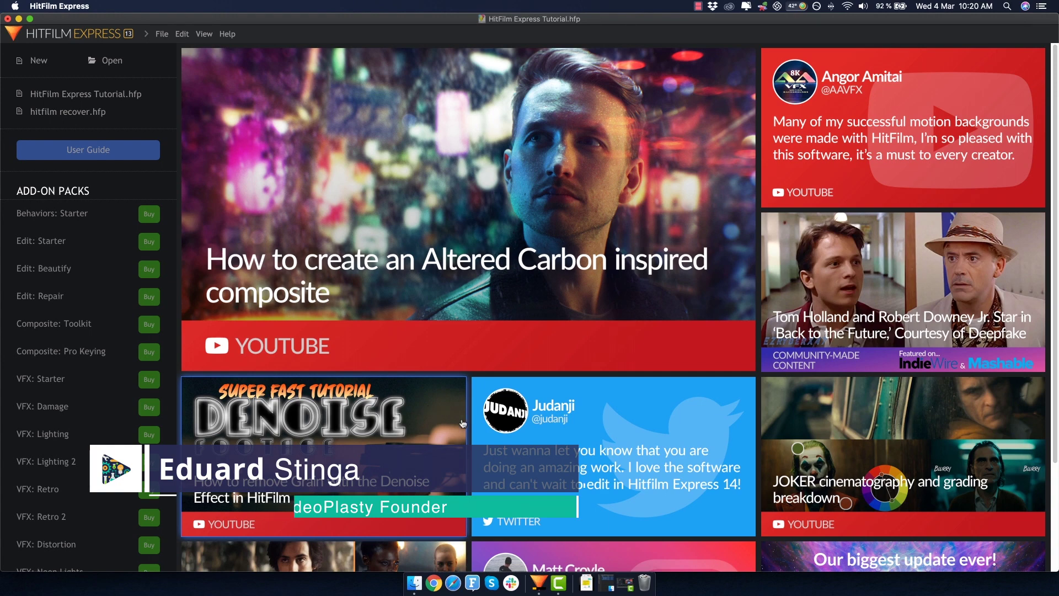
pyautogui.scroll(-5, 443, 413)
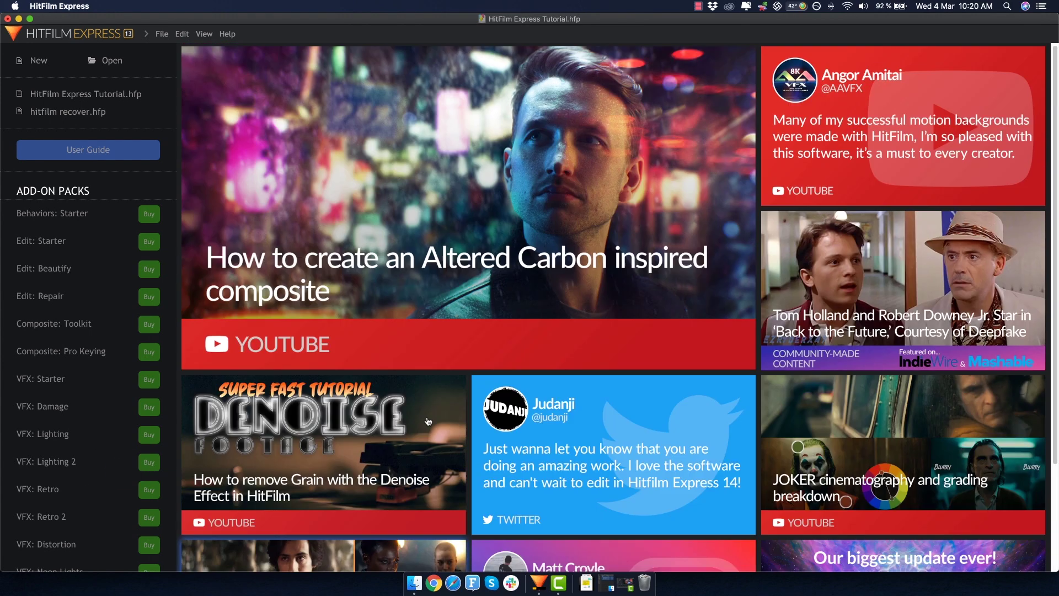